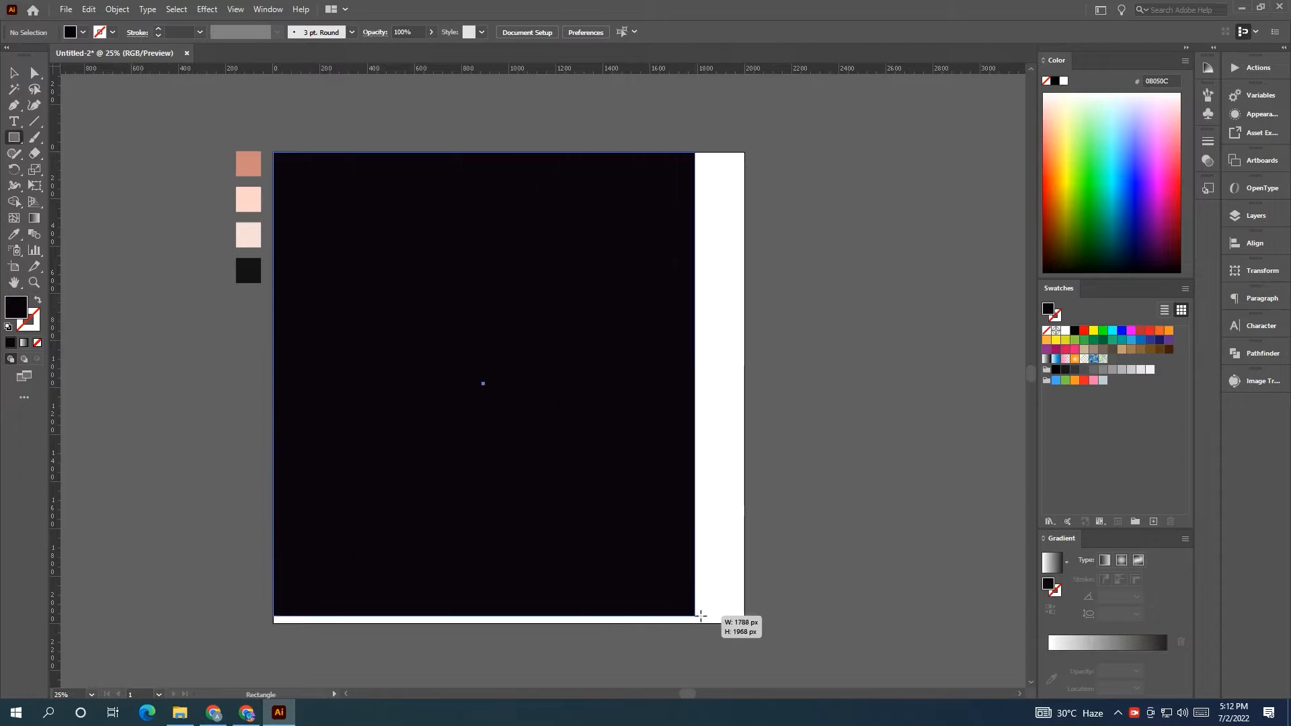
Fill the 2000 px background square covering the artboard with the light pink palette colour FFD1C8.
left_click(14, 73)
left_click(378, 133)
left_click(433, 202)
left_click(14, 234)
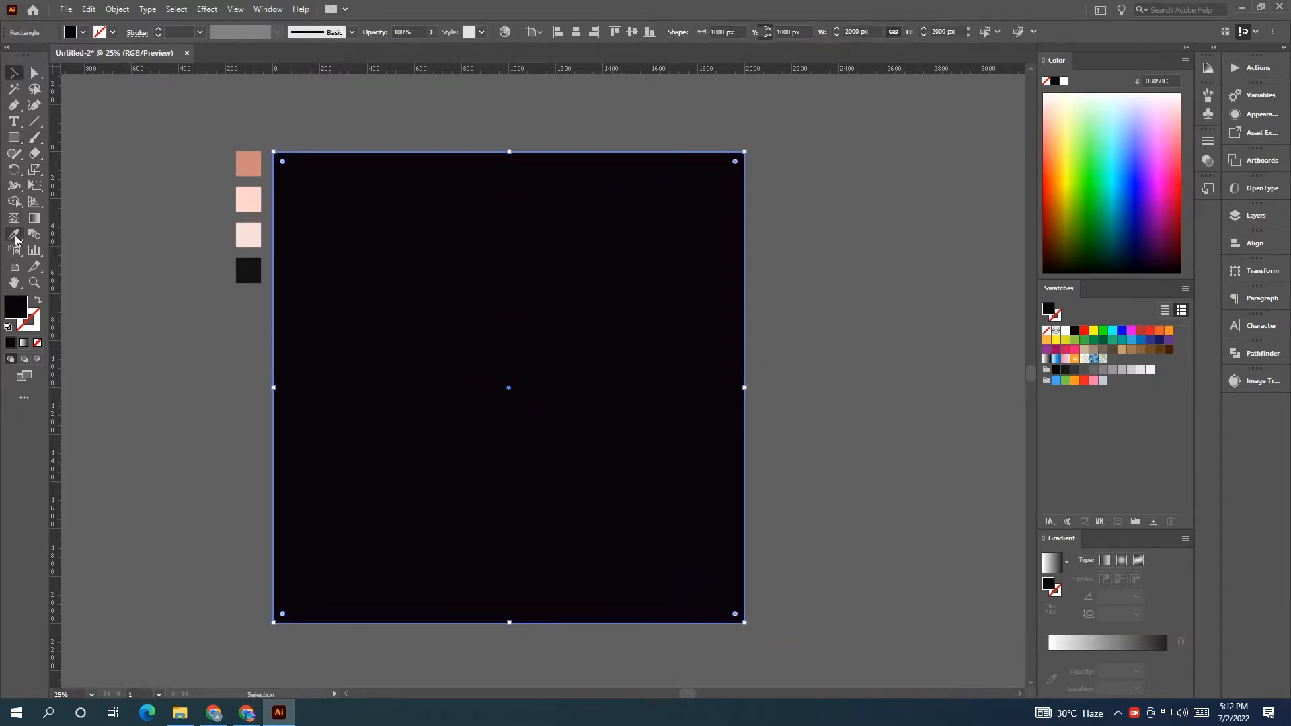
left_click(248, 199)
left_click(14, 72)
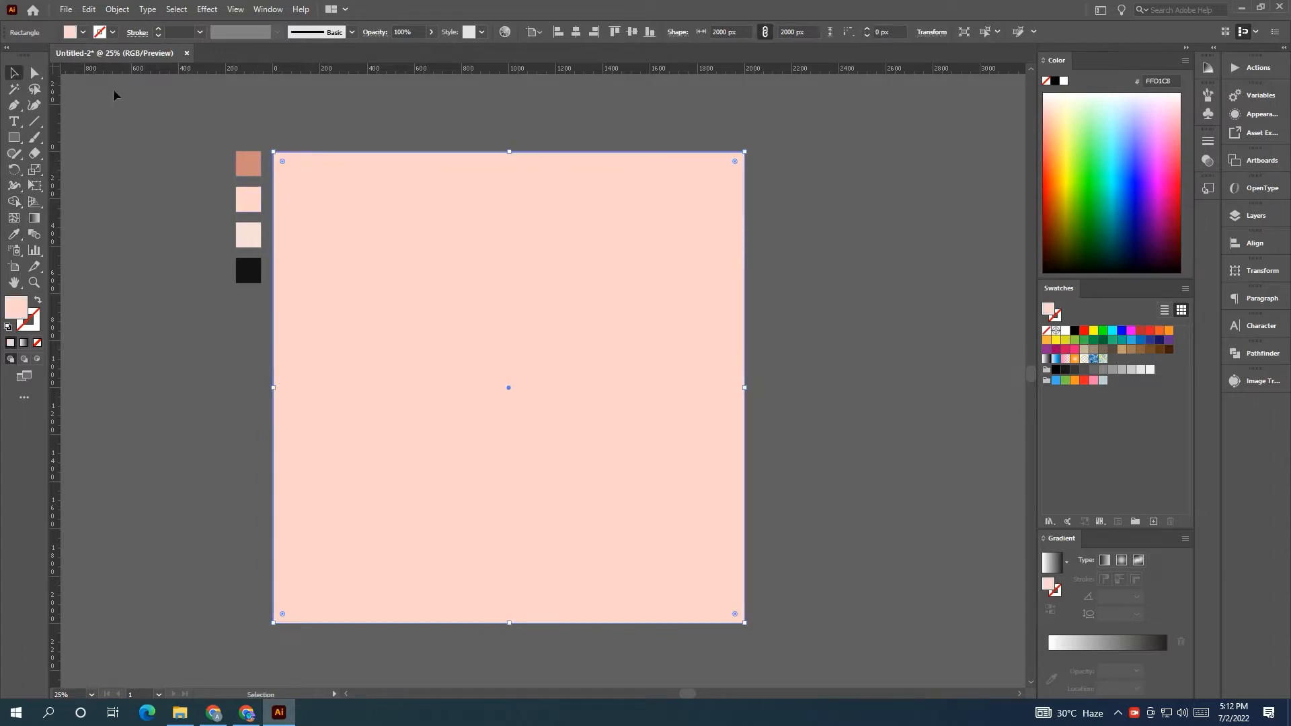
left_click(117, 96)
scroll(570, 261, "down", 1)
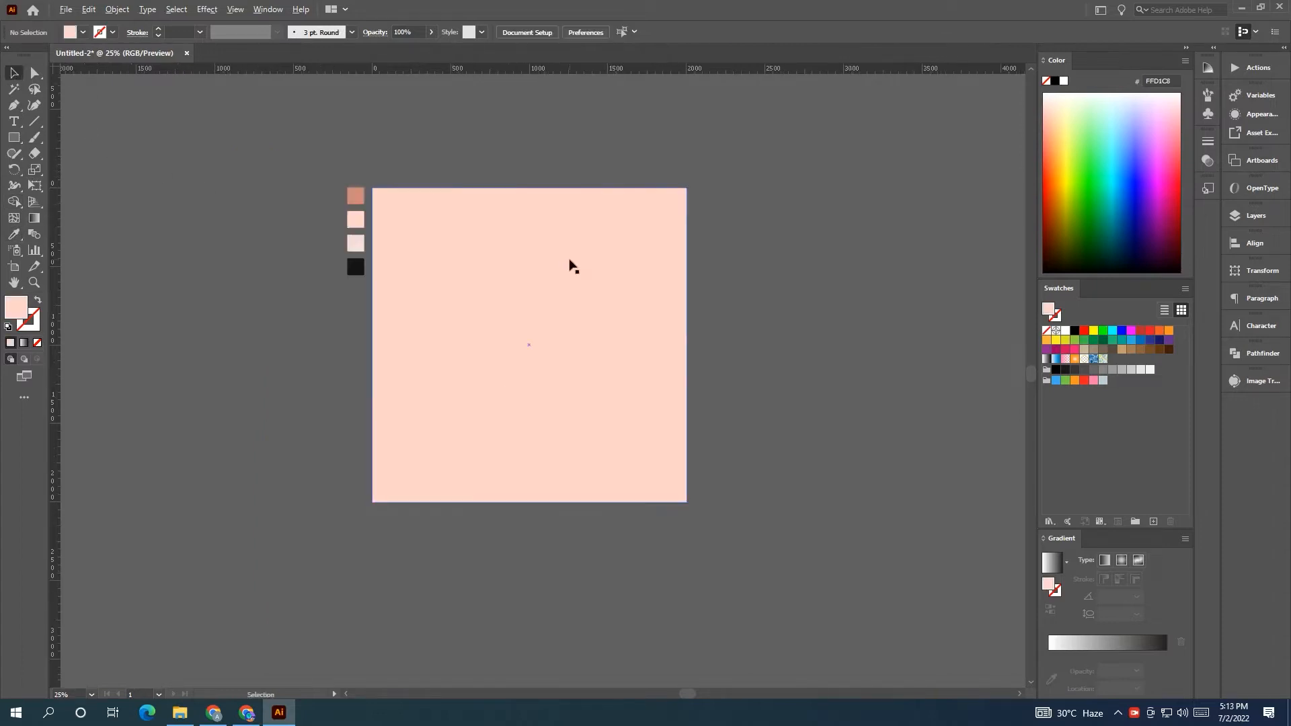
Move the four palette swatches farther away from the artboard's left edge.
left_click(573, 328)
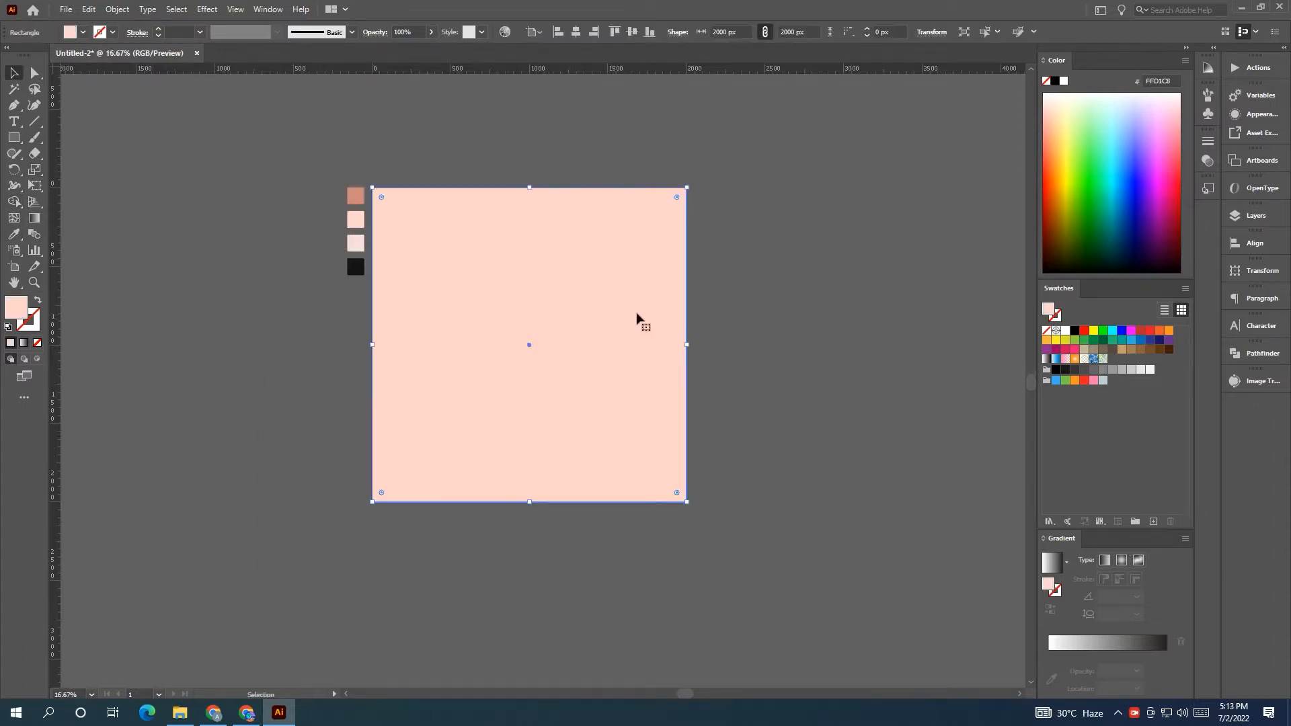
left_click(874, 346)
left_click_drag(356, 278, 318, 276)
left_click(368, 201)
scroll(367, 201, "down", 1)
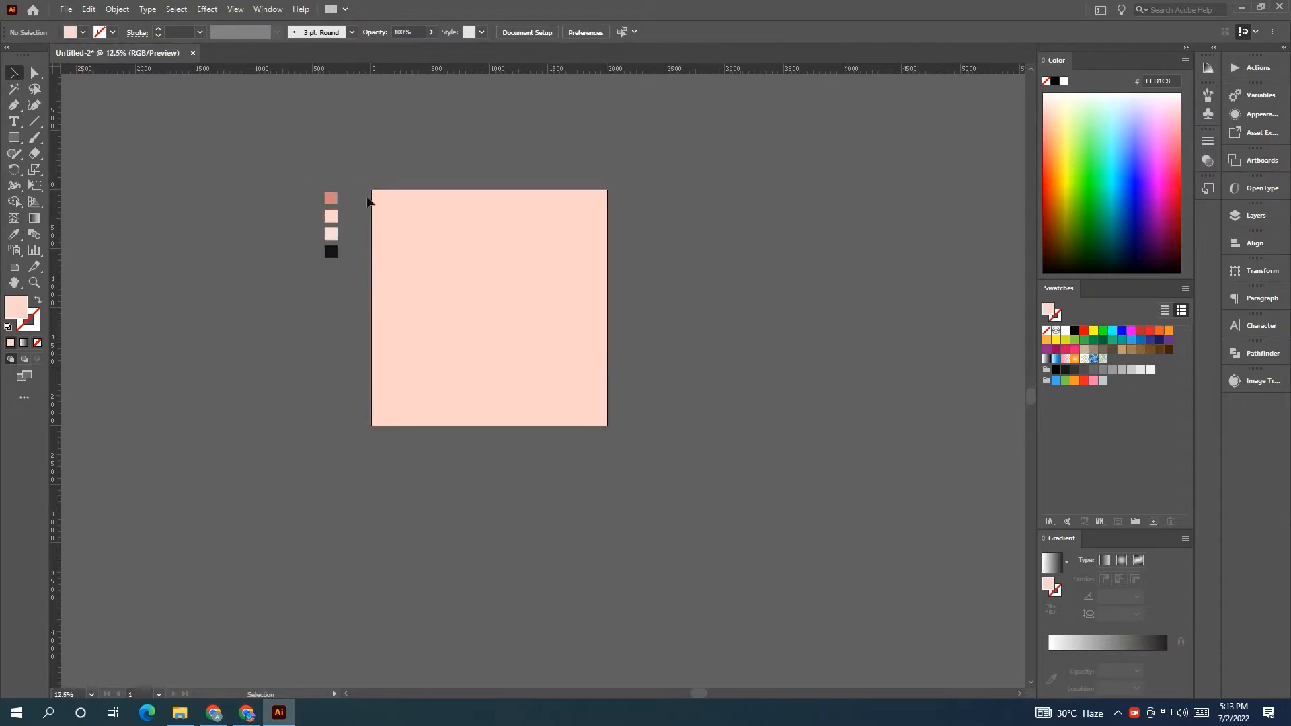
Move the model cutout image beside the artboard and bring it to the front.
scroll(412, 243, "down", 1)
left_click_drag(91, 174, 344, 338)
scroll(379, 335, "up", 3)
scroll(332, 336, "down", 1)
scroll(366, 356, "up", 2)
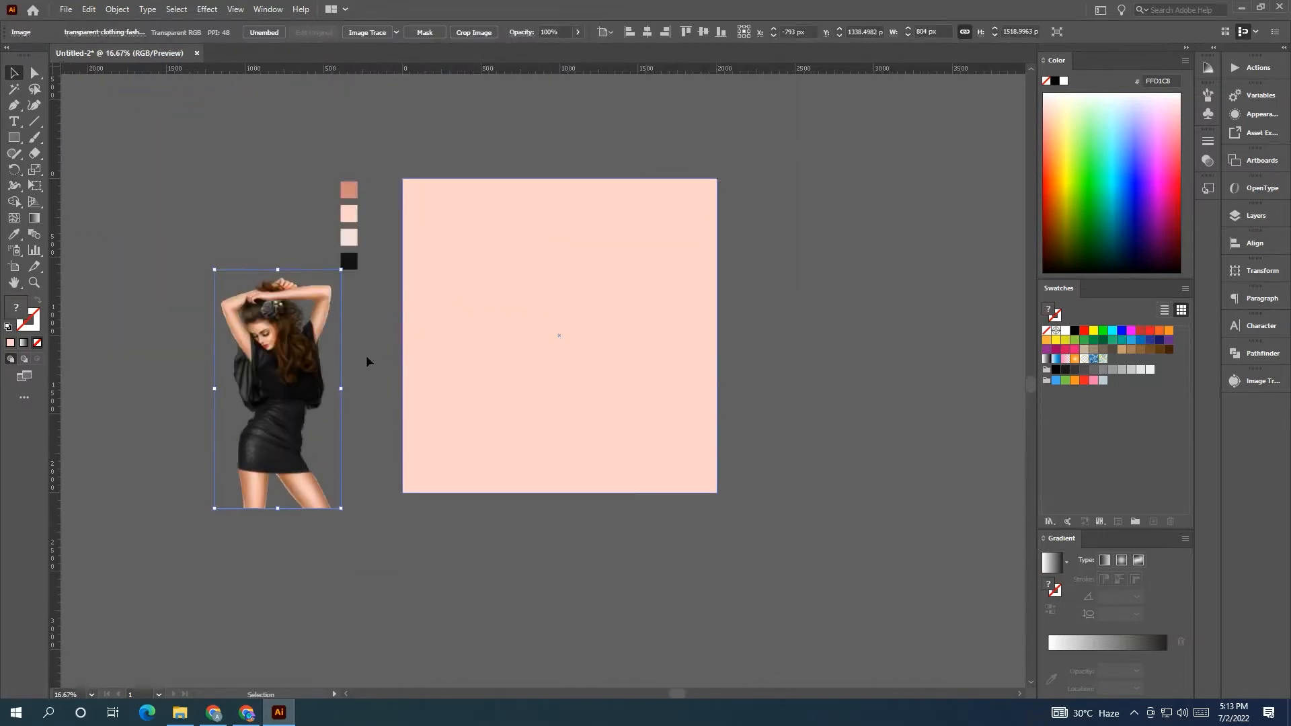
left_click_drag(306, 389, 317, 396)
right_click(317, 396)
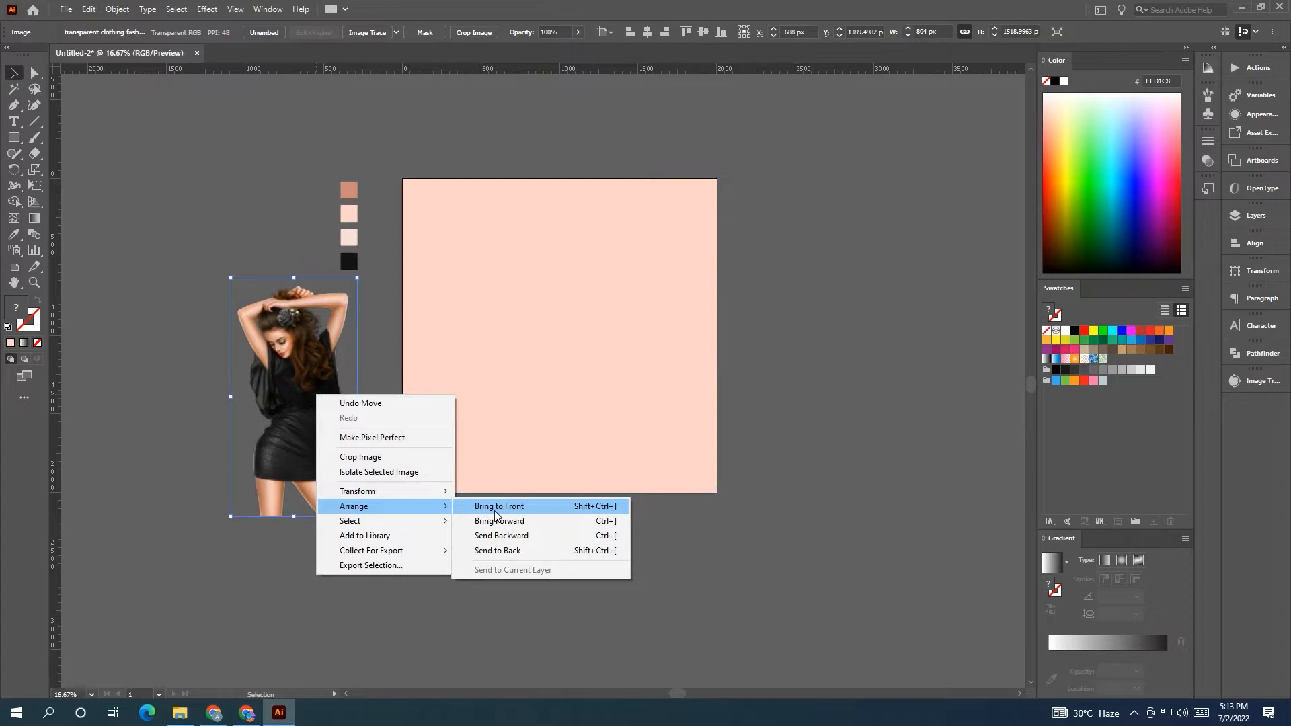
left_click(477, 506)
Place the model image on the artboard's bottom edge and centre it horizontally on the artboard.
left_click_drag(242, 409, 493, 377)
scroll(610, 344, "up", 1)
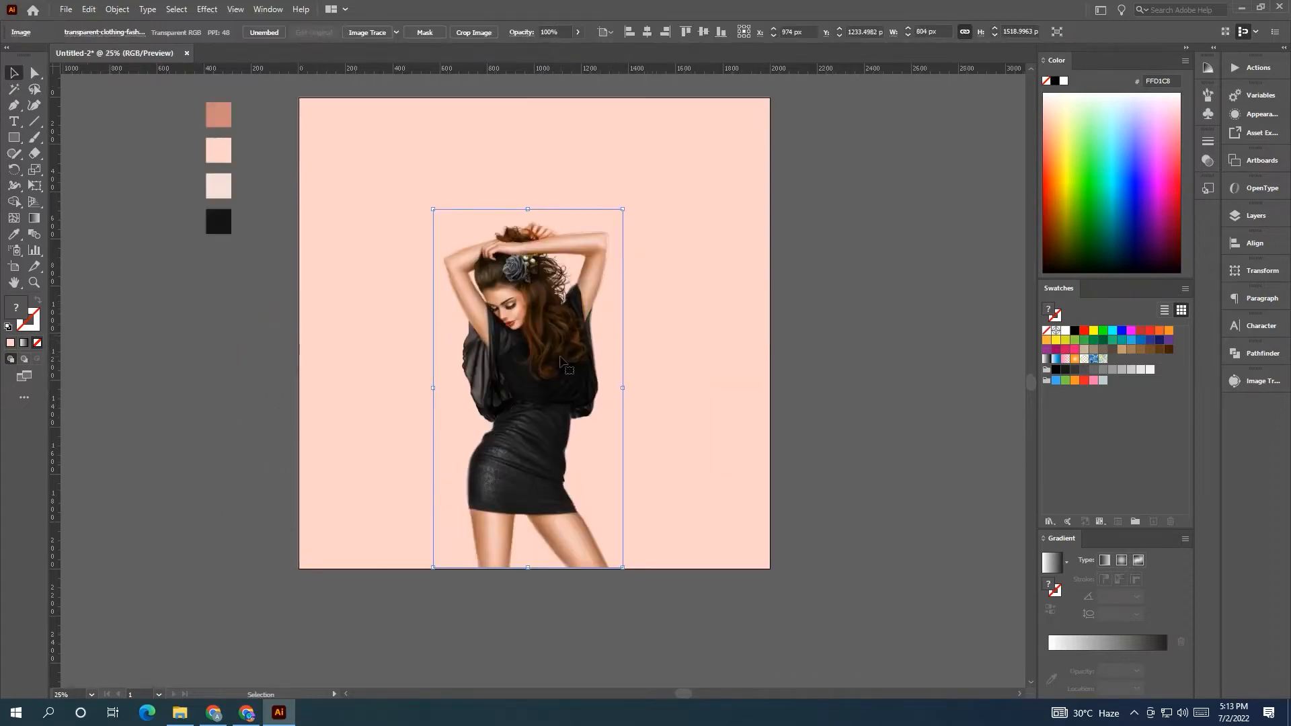
left_click(647, 31)
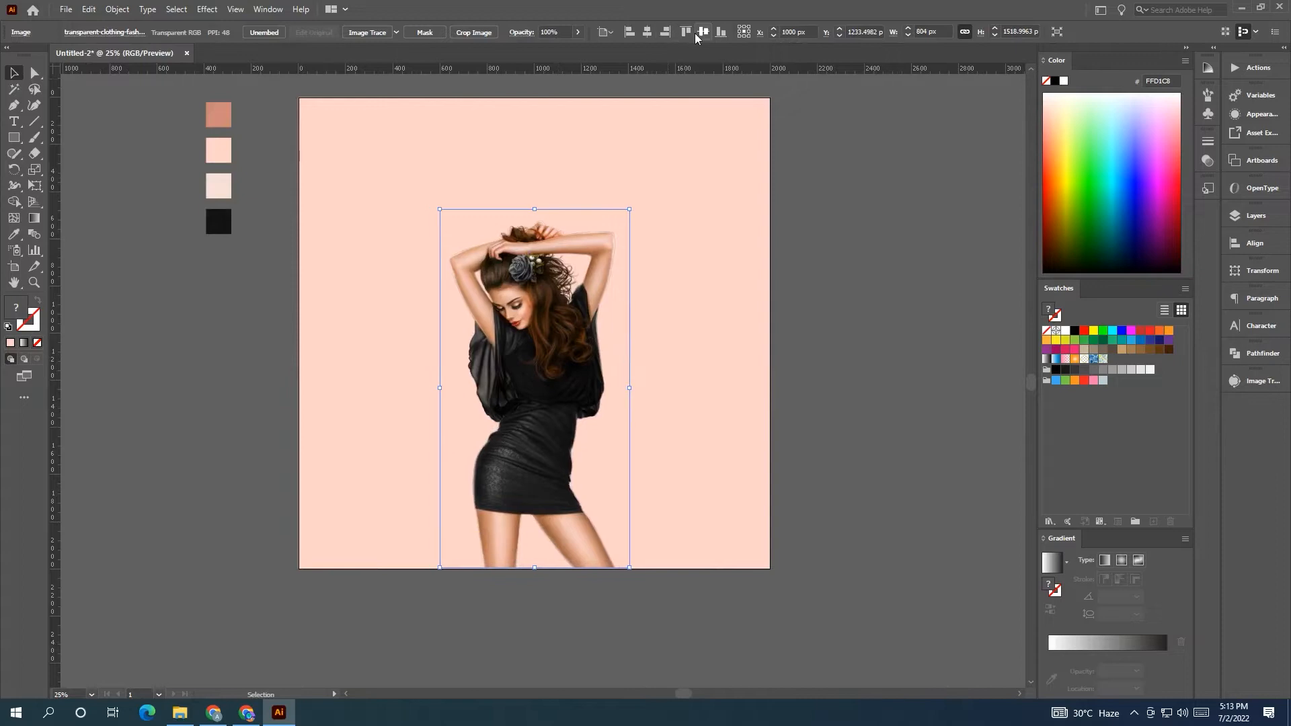
left_click(703, 31)
key("ctrl+z")
left_click(708, 336)
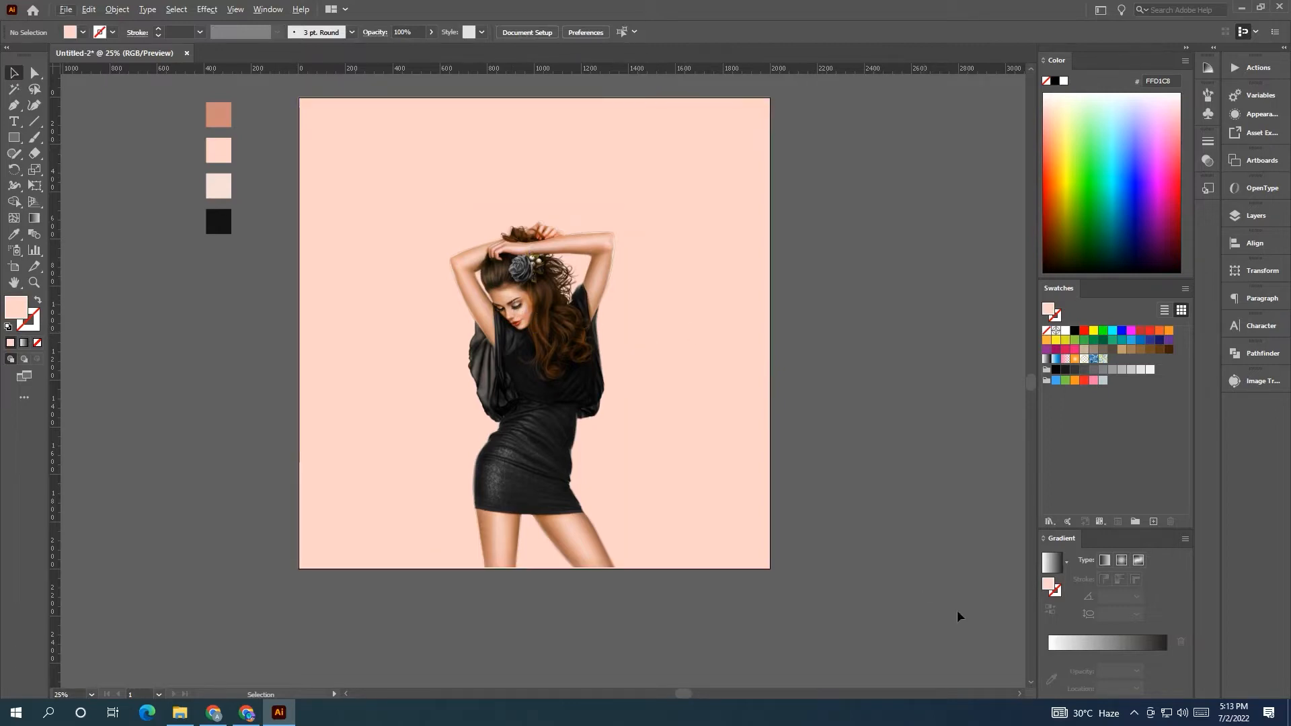
Apply a radial gradient to the background square.
left_click(720, 447)
left_click(1107, 646)
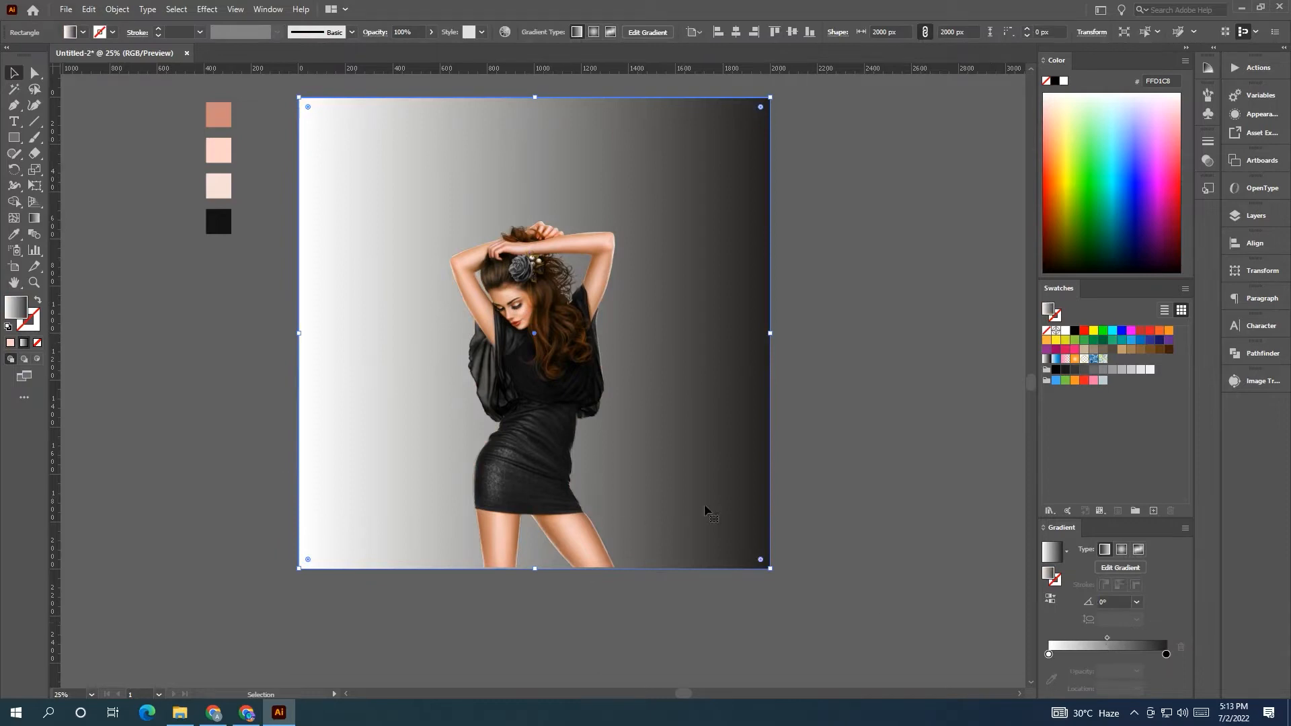
left_click(1121, 550)
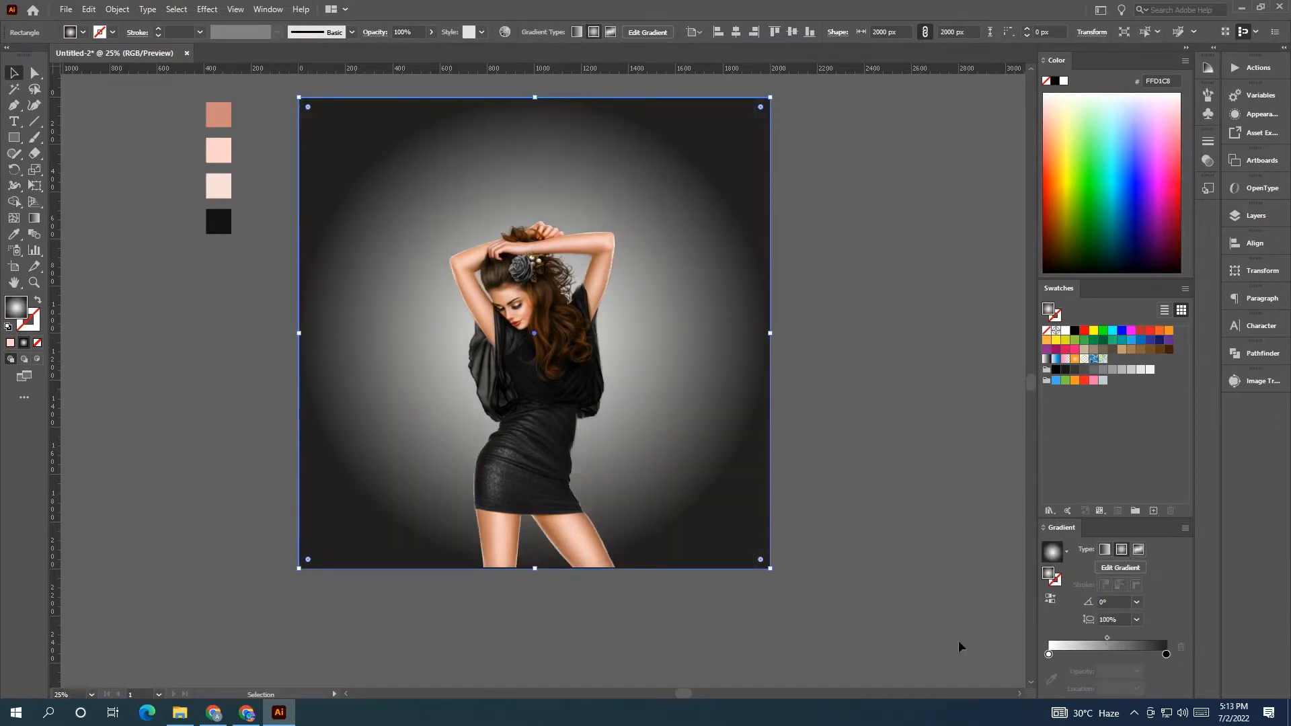
Sample the light pink swatch for the background gradient's inner stop and the salmon swatch for its outer stop.
left_click(1048, 654)
left_click(1051, 679)
left_click(225, 153)
left_click(1166, 654)
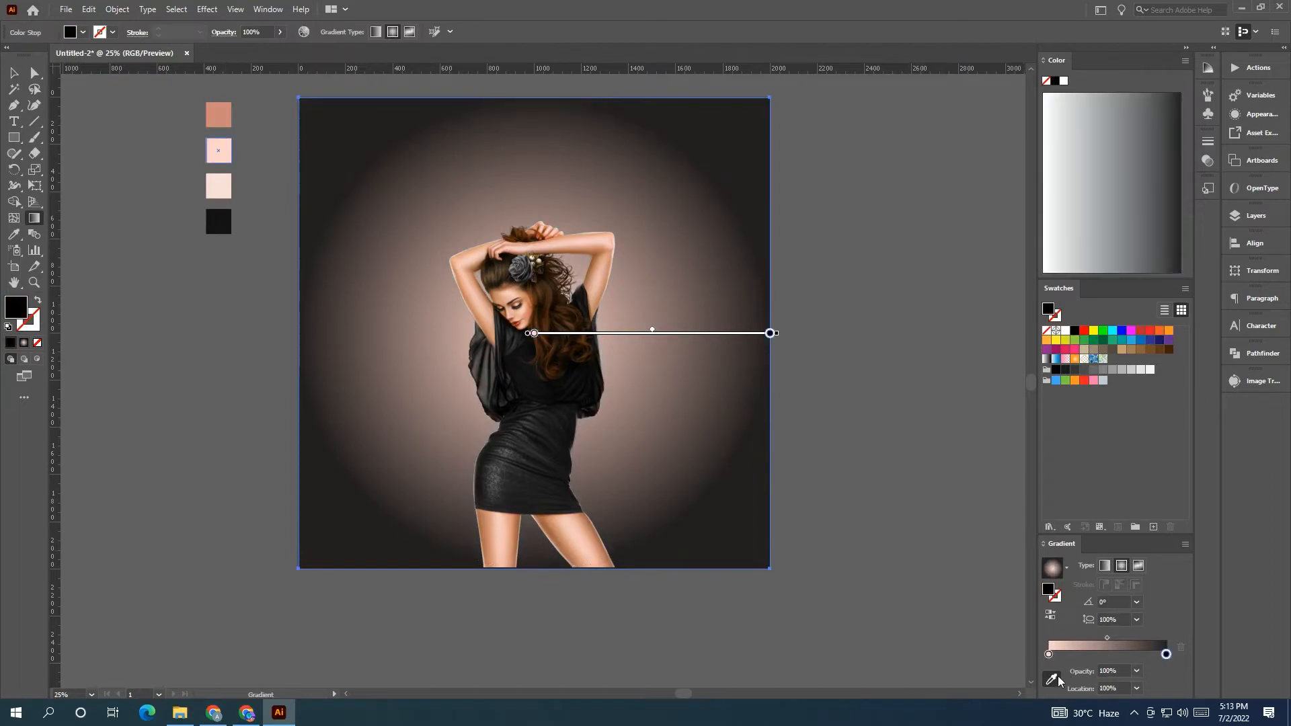
left_click_drag(341, 197, 727, 469)
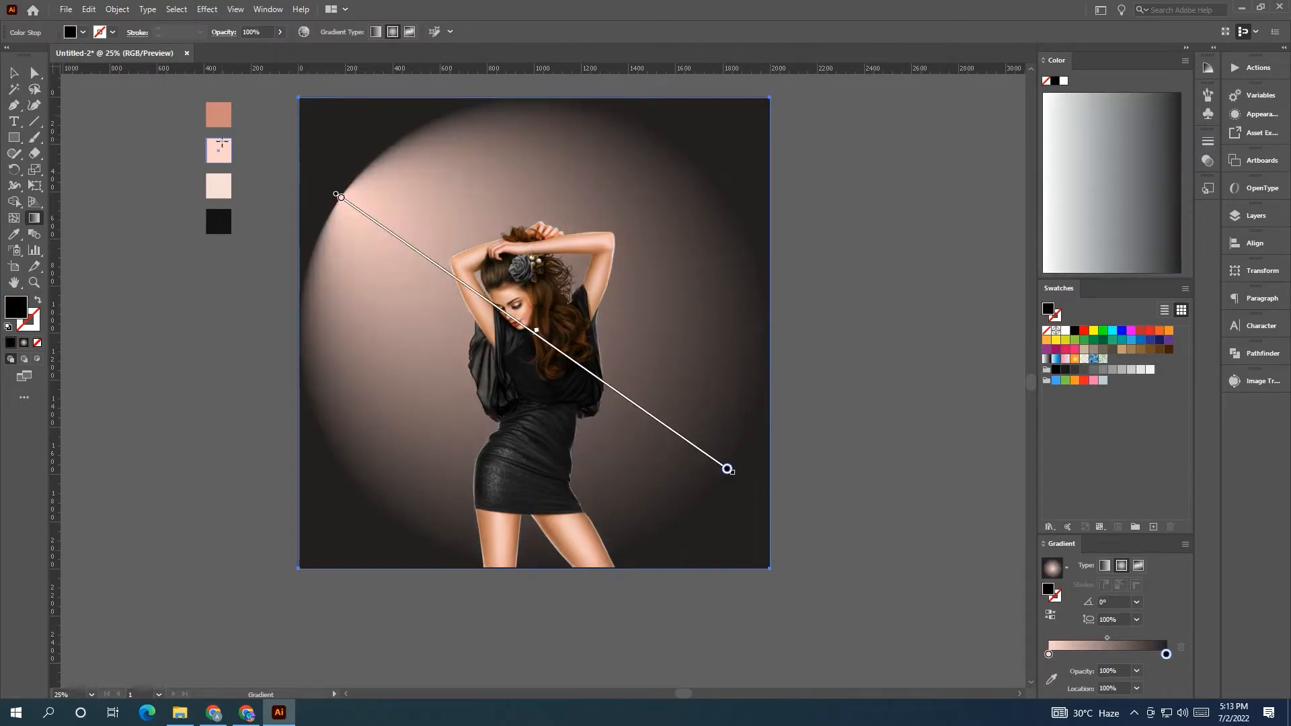
left_click(220, 151)
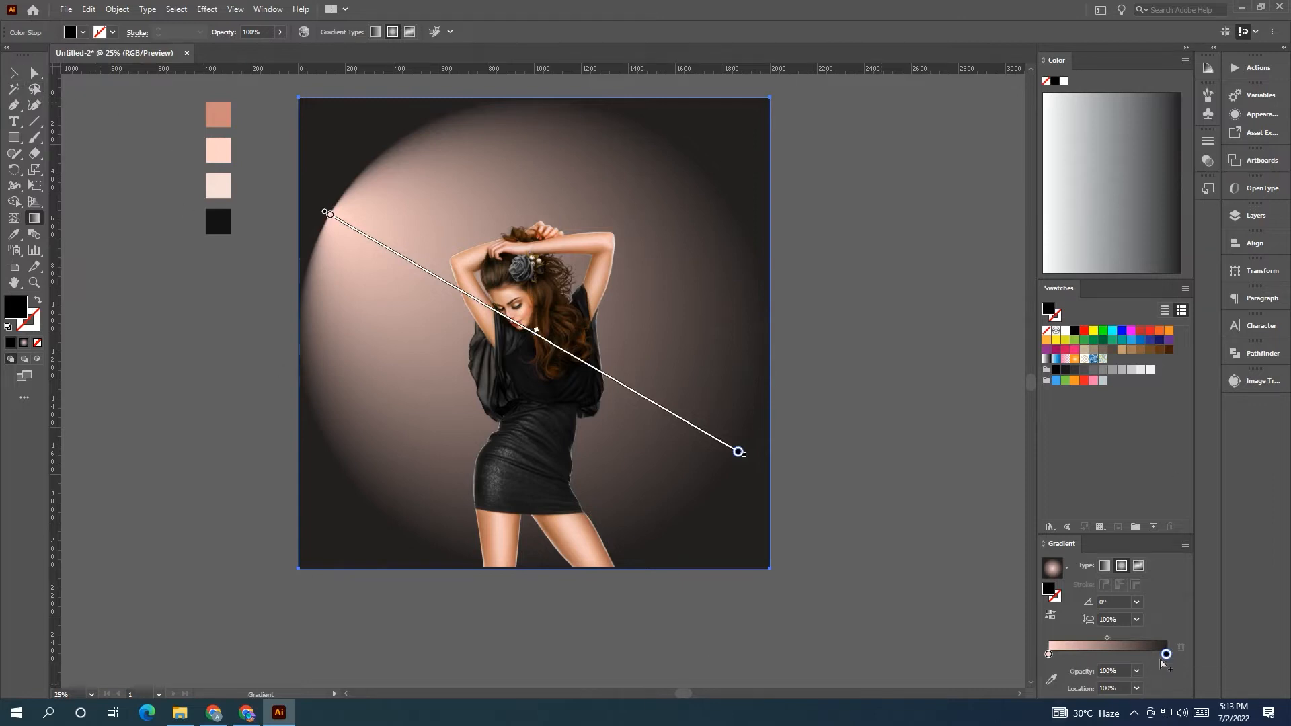
left_click(1052, 681)
left_click(218, 149)
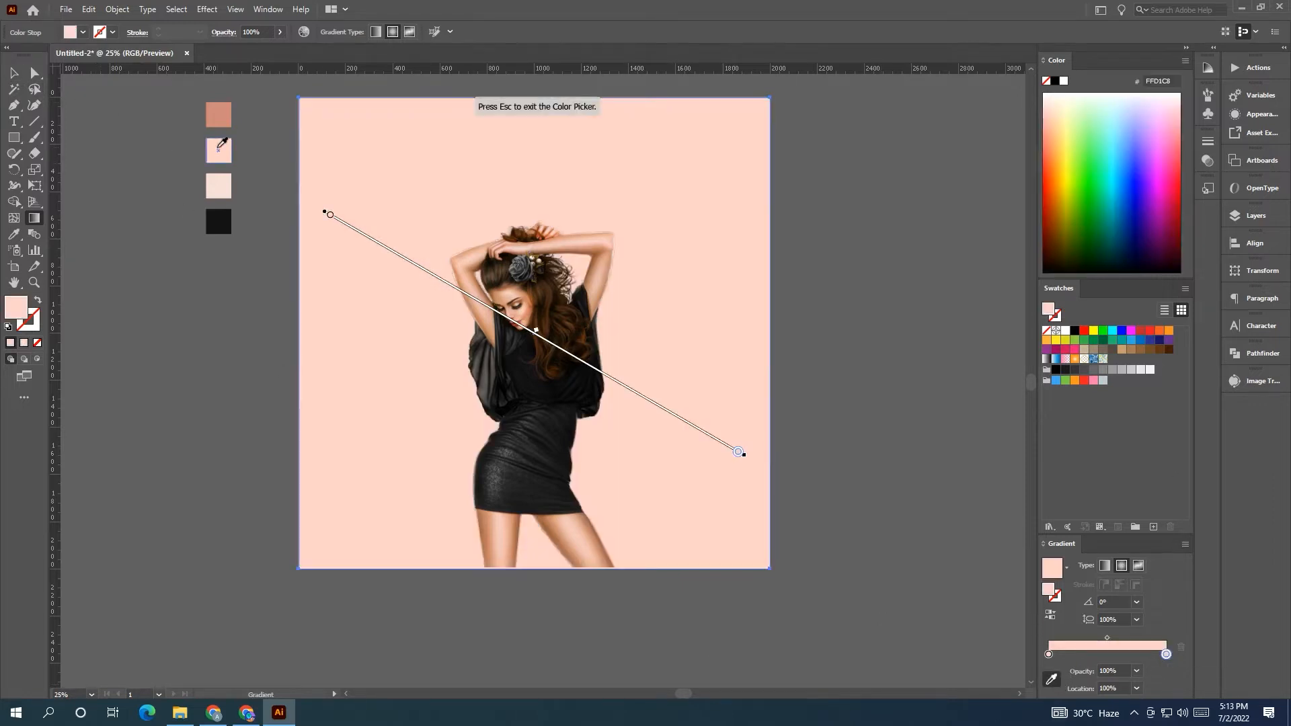
left_click(225, 119)
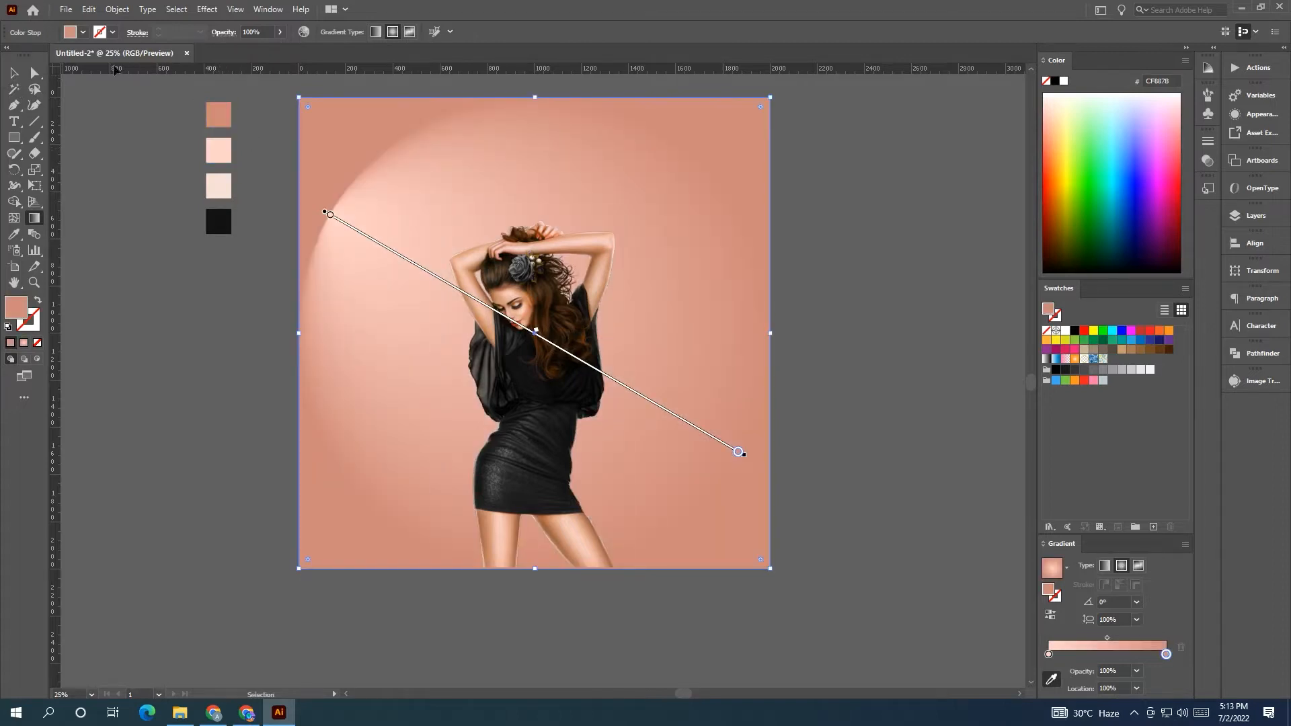
Redraw the background's radial gradient so it runs from the model's face to the artboard's upper-right corner.
left_click(14, 72)
left_click(628, 462)
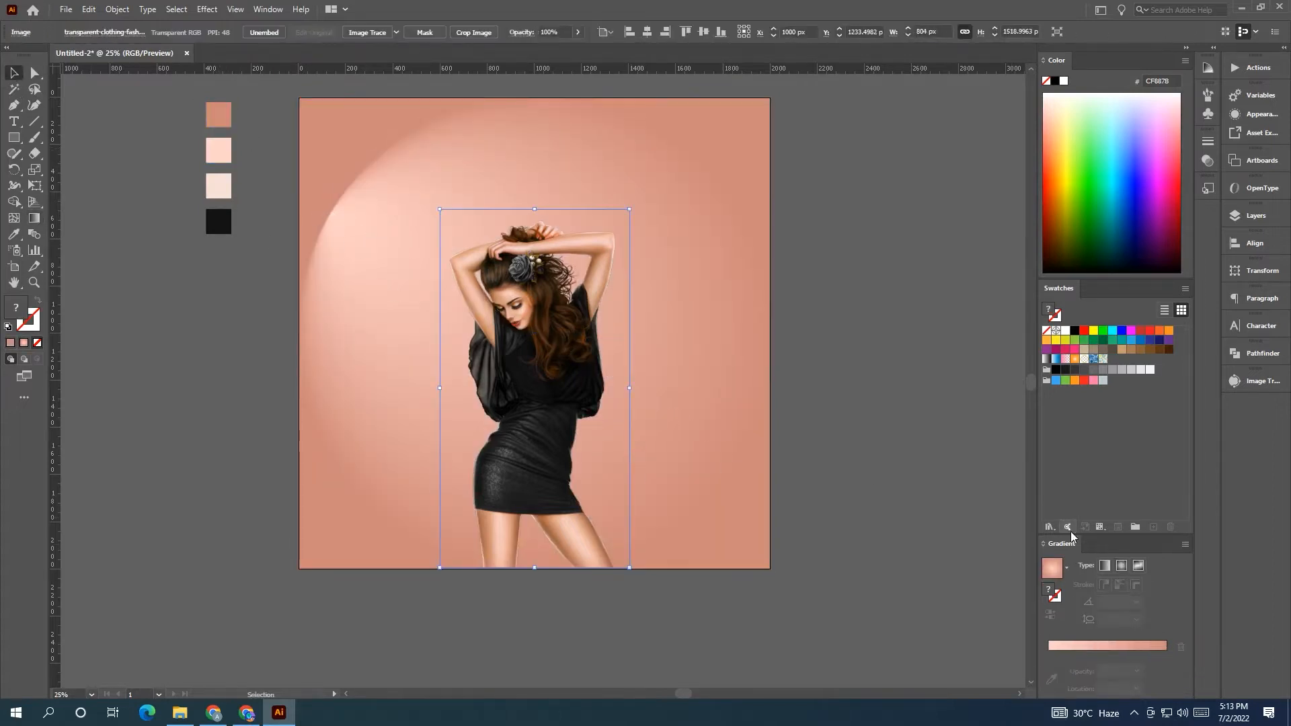
left_click(651, 297)
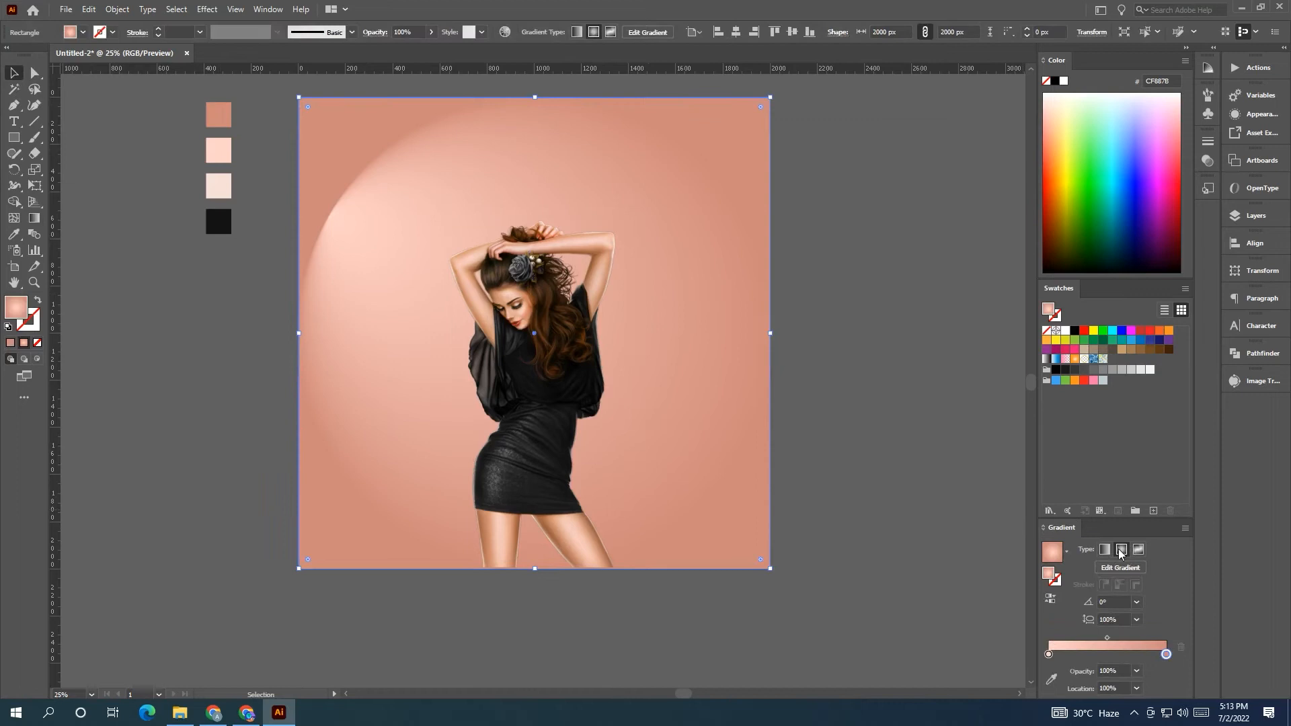
left_click(34, 224)
left_click_drag(530, 311, 776, 93)
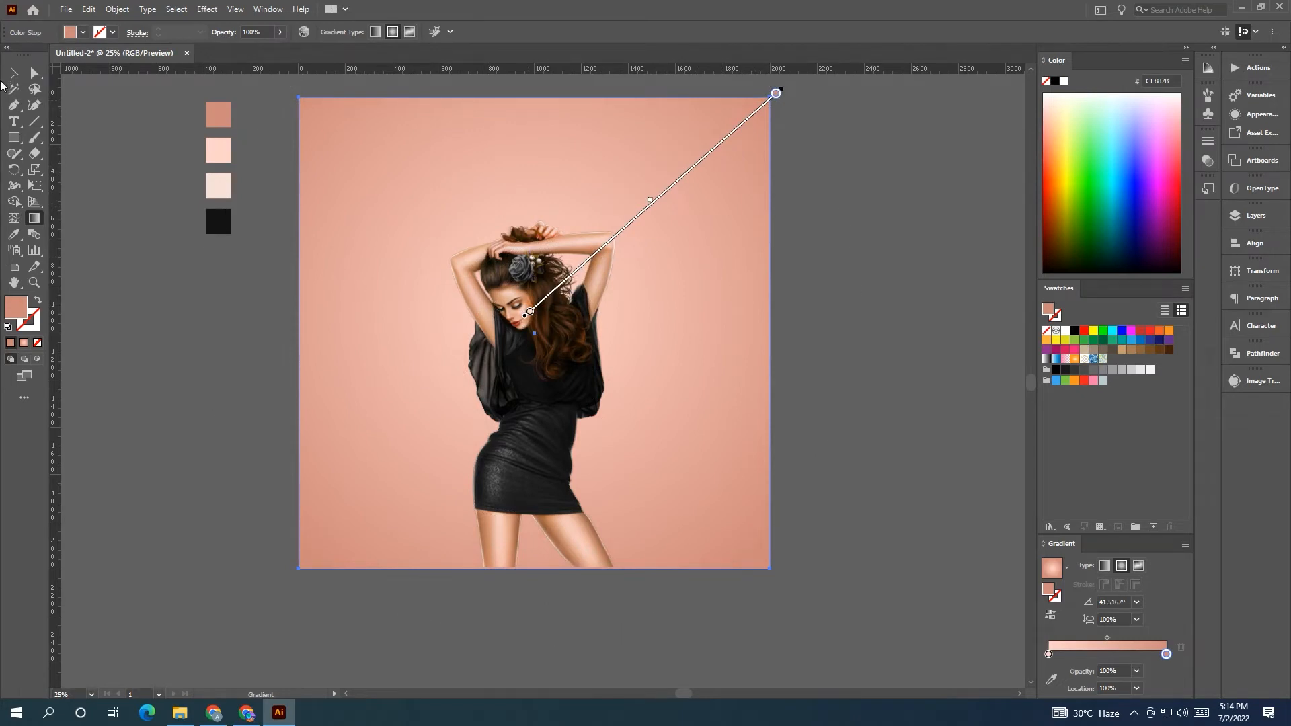
key("v")
left_click(170, 266)
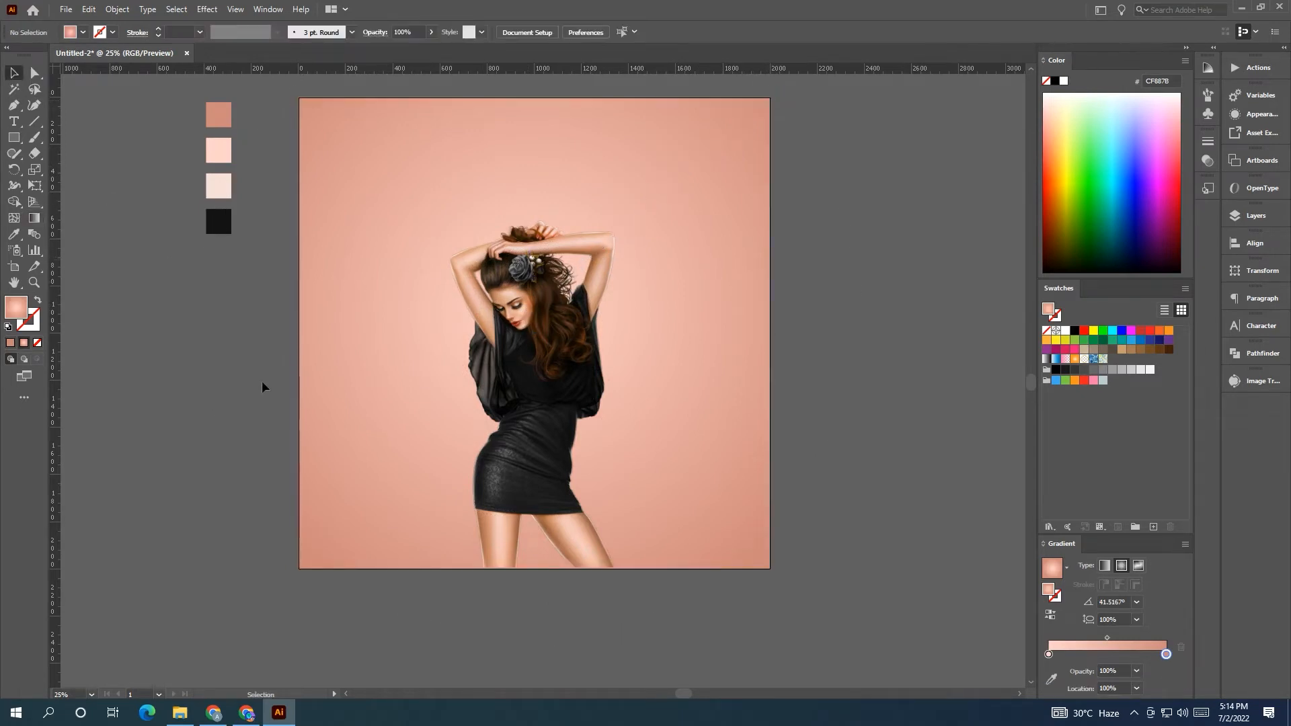
Draw a 674 px circle with the Ellipse tool and move it over the artboard's top edge.
scroll(206, 370, "up", 1)
left_click(14, 137)
right_click(16, 143)
left_click(74, 170)
scroll(426, 309, "down", 2)
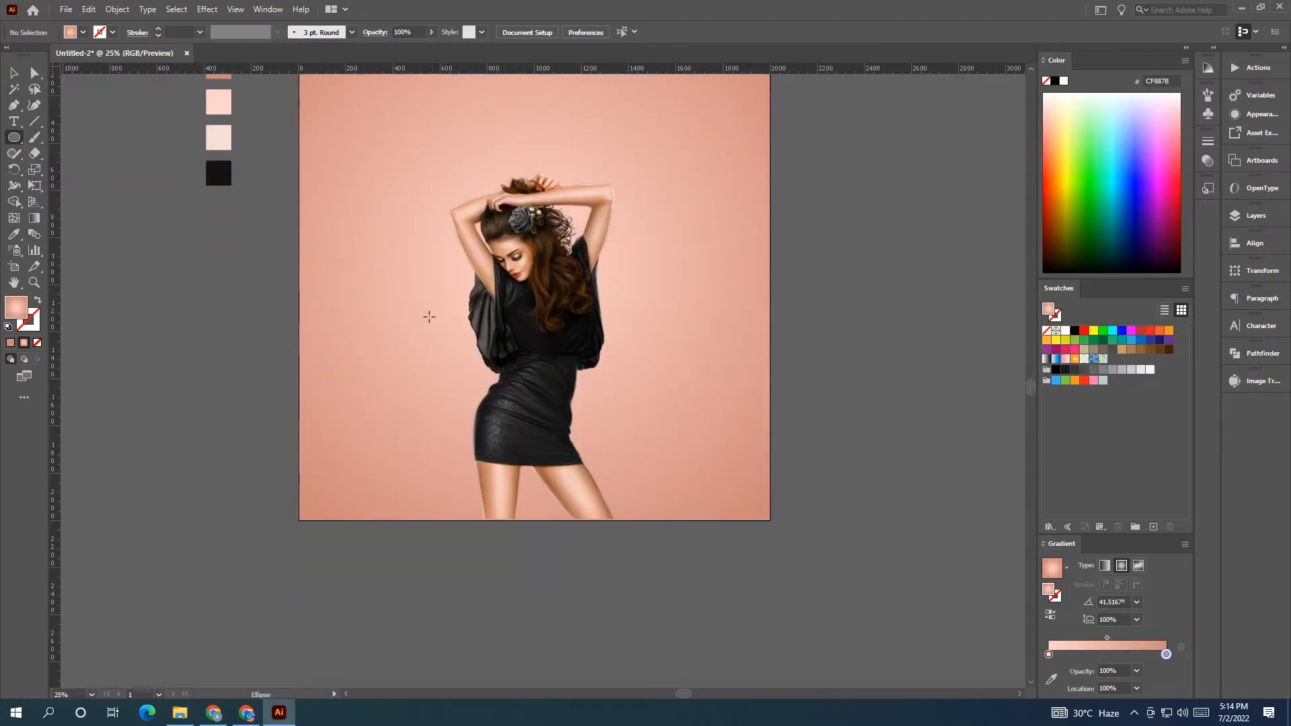
scroll(519, 309, "up", 4)
left_click_drag(534, 186, 694, 345)
left_click(1278, 556)
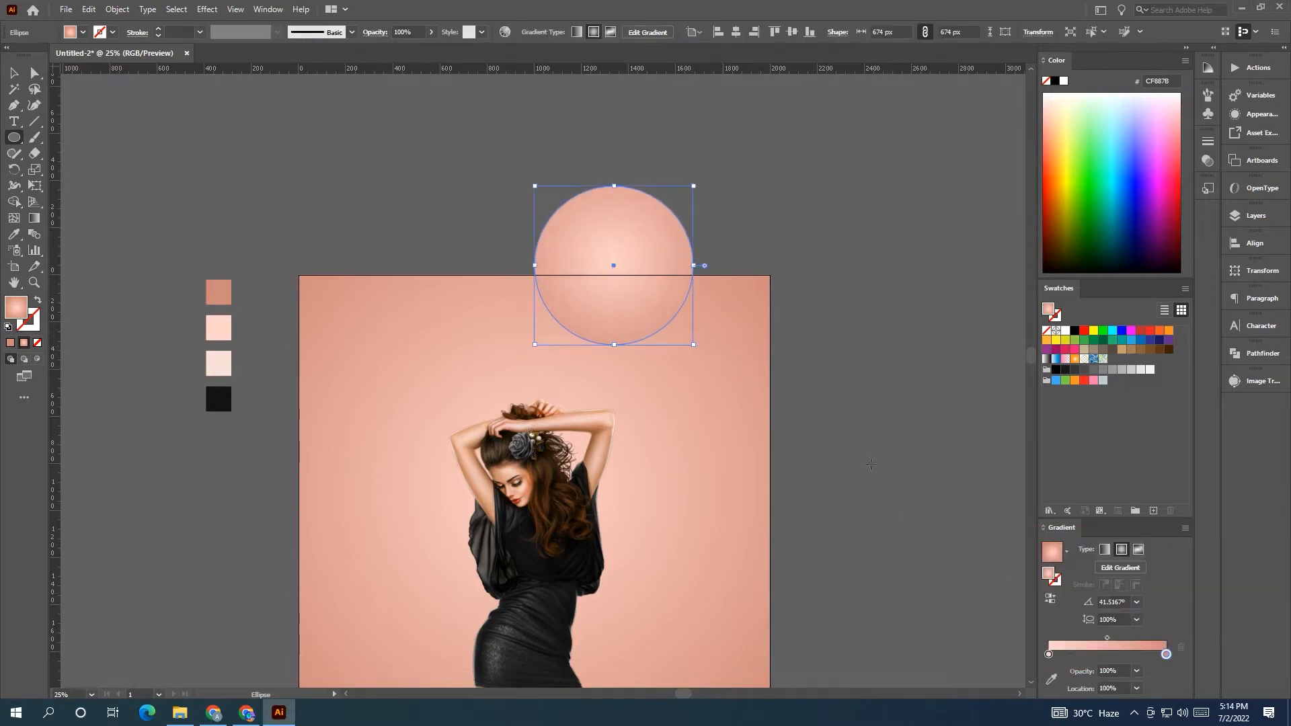
left_click(13, 73)
left_click_drag(639, 274, 508, 222)
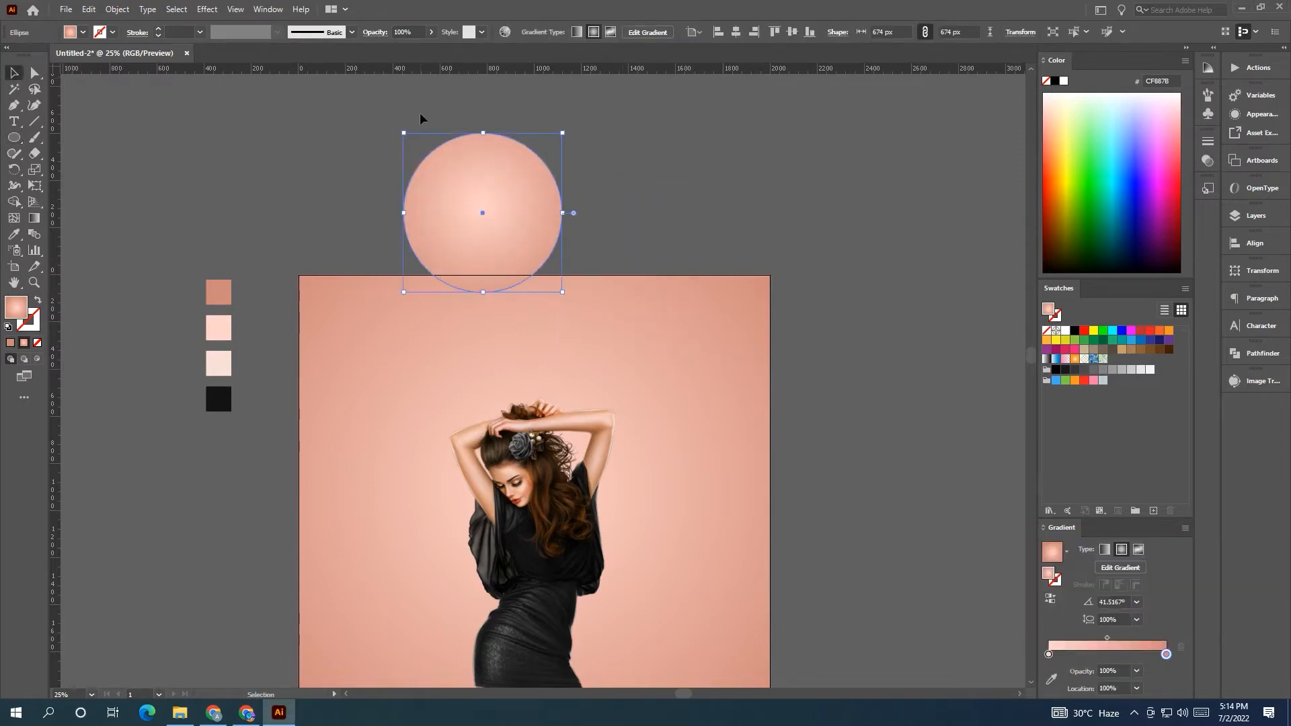
Give the circle a white stroke and remove its fill.
left_click(113, 33)
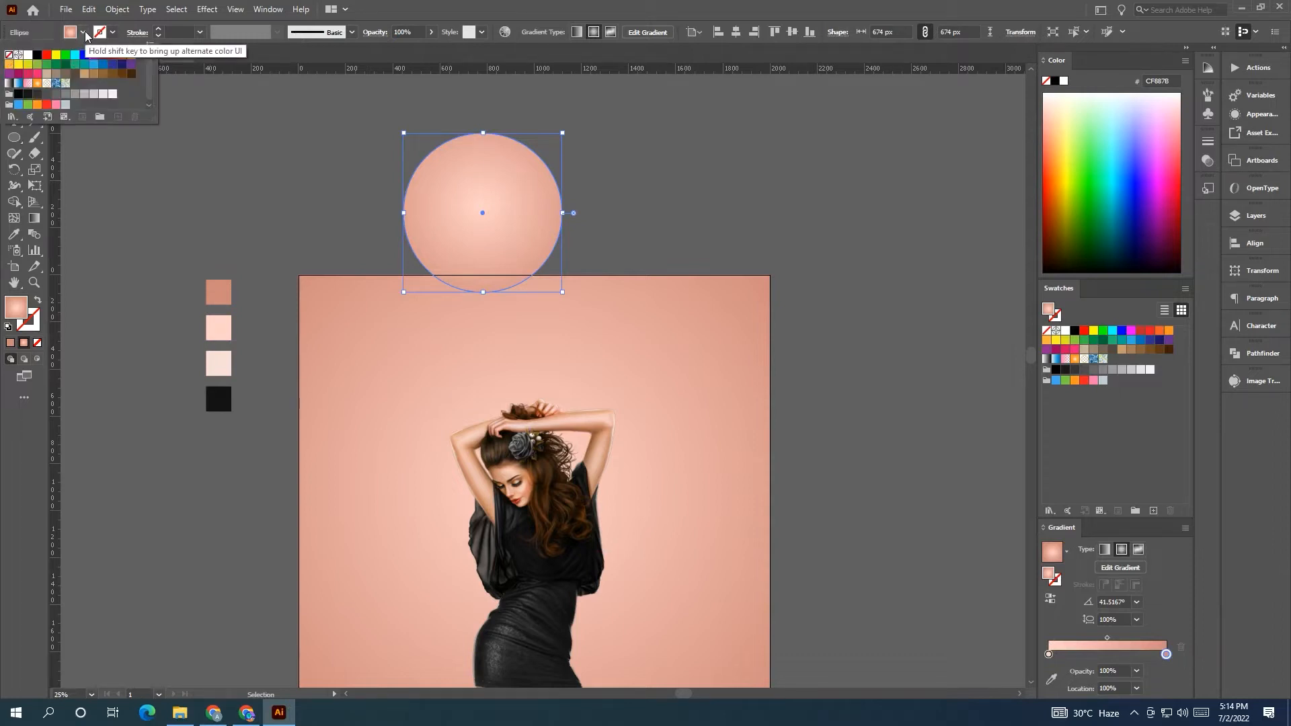
left_click(27, 55)
left_click(83, 35)
left_click(83, 35)
left_click(10, 55)
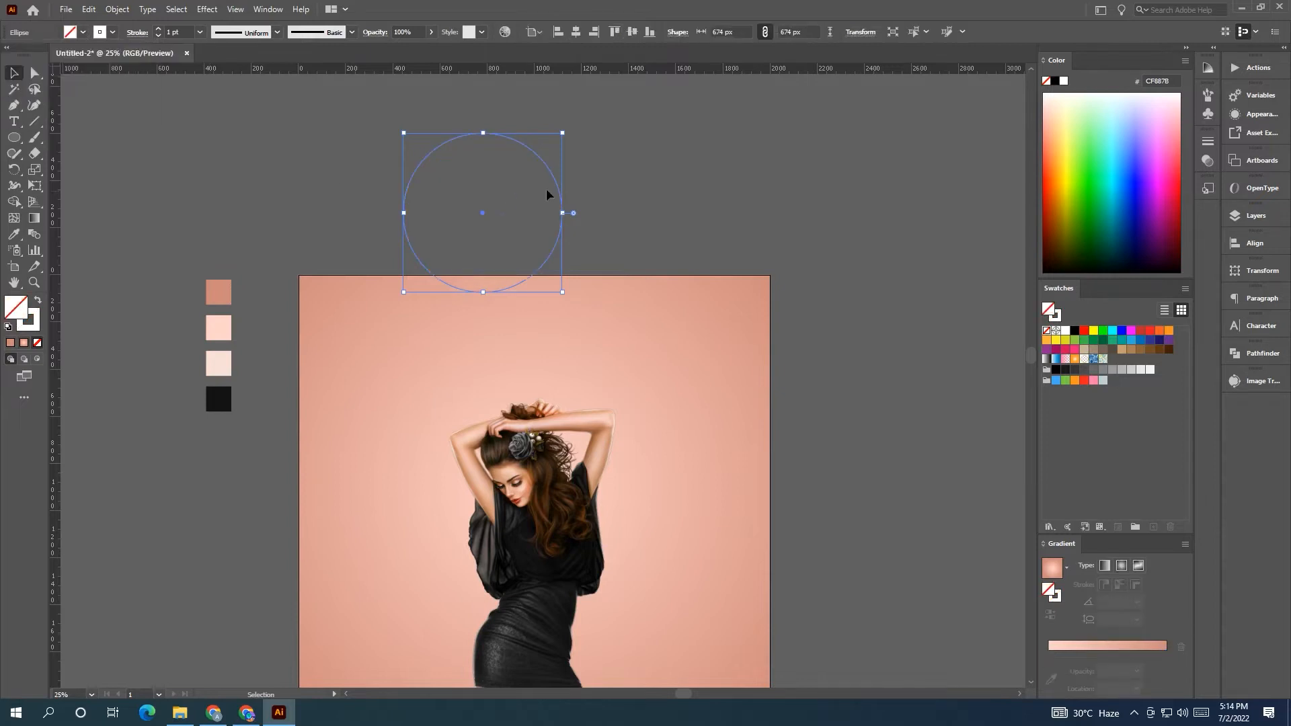
Increase the circle's stroke weight to about 87 pt to form a thick ring.
left_click(175, 33)
type("31")
key("Return")
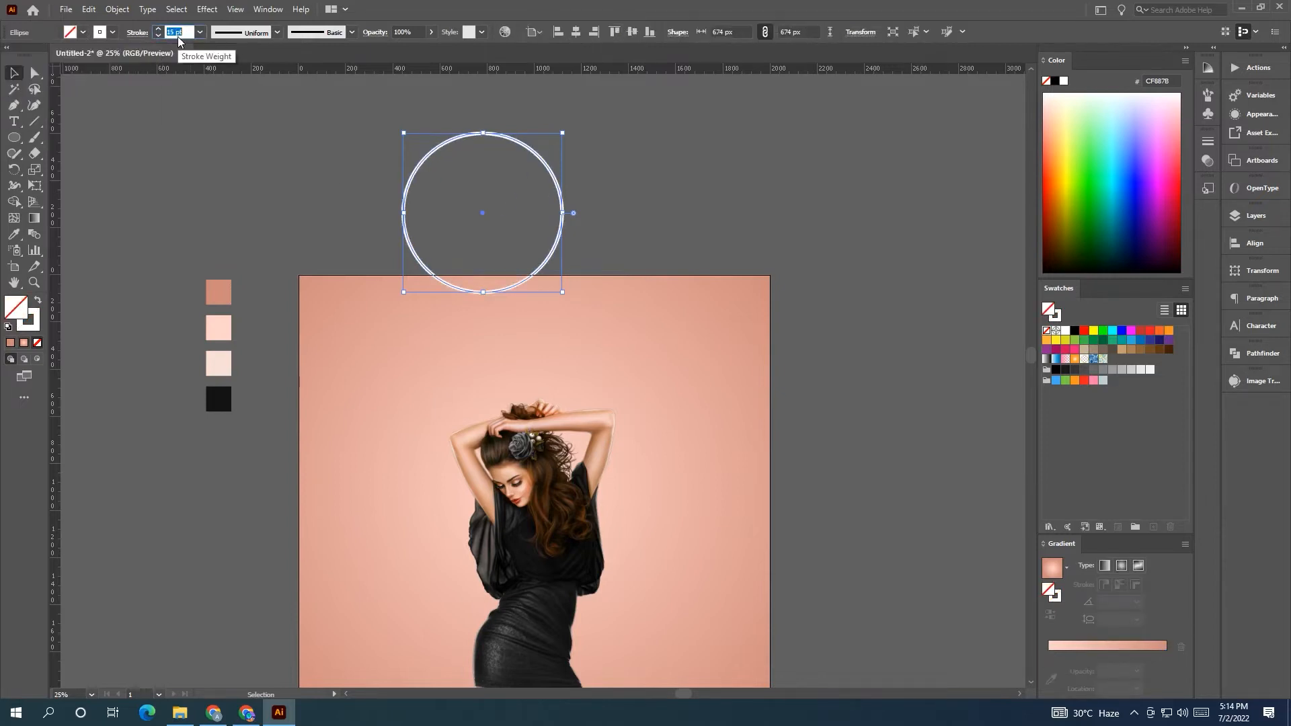
key("Up")
key("Up")
key("Up")
key("Up")
key("Up")
key("Up")
key("Up")
key("Up")
key("Up")
key("Up")
key("Up")
key("Up")
key("Up")
key("Up")
key("Up")
key("Up")
key("Up")
key("Up")
key("Up")
key("Up")
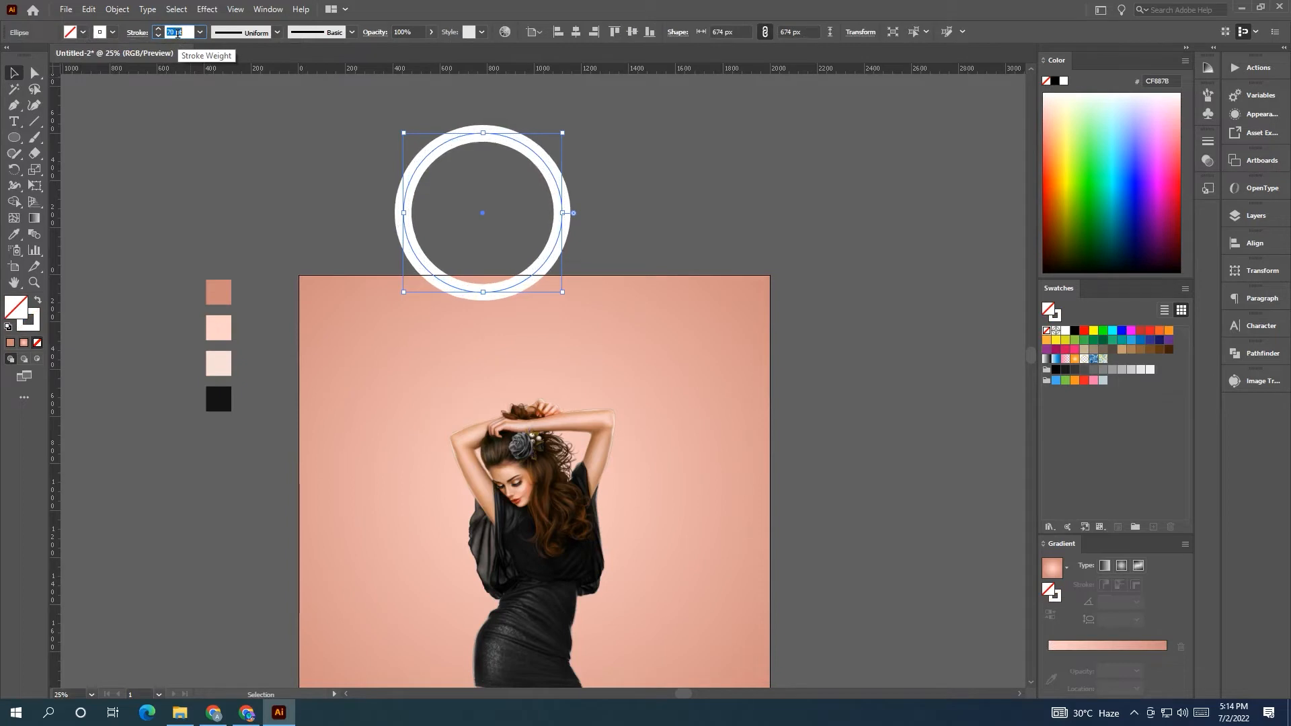
left_click(343, 128)
left_click_drag(375, 131, 498, 202)
left_click(173, 32)
key("Up")
key("Up")
key("Up")
key("Up")
key("Up")
key("Up")
key("Up")
key("Up")
key("Up")
key("Up")
key("Up")
key("Up")
left_click(342, 144)
left_click_drag(342, 144, 458, 195)
Expand the ring's stroke into a filled shape with the default Expand options.
left_click(117, 11)
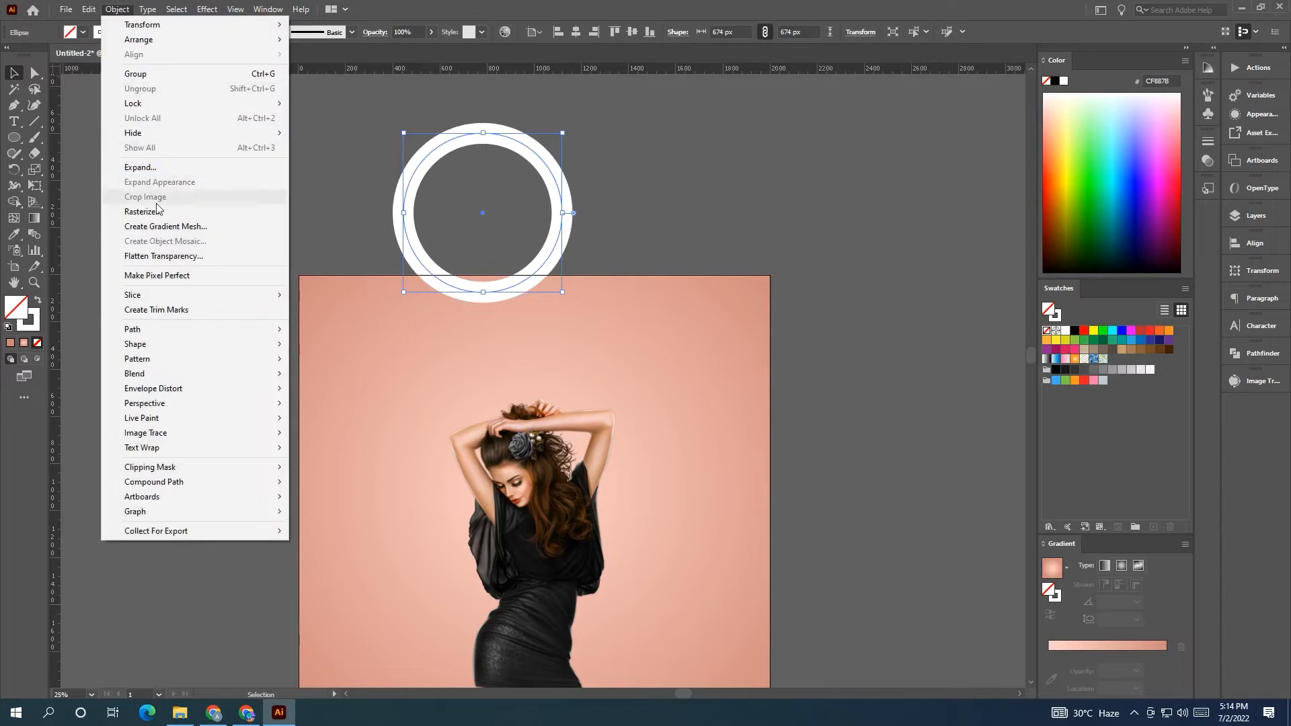
left_click(162, 167)
key("Return")
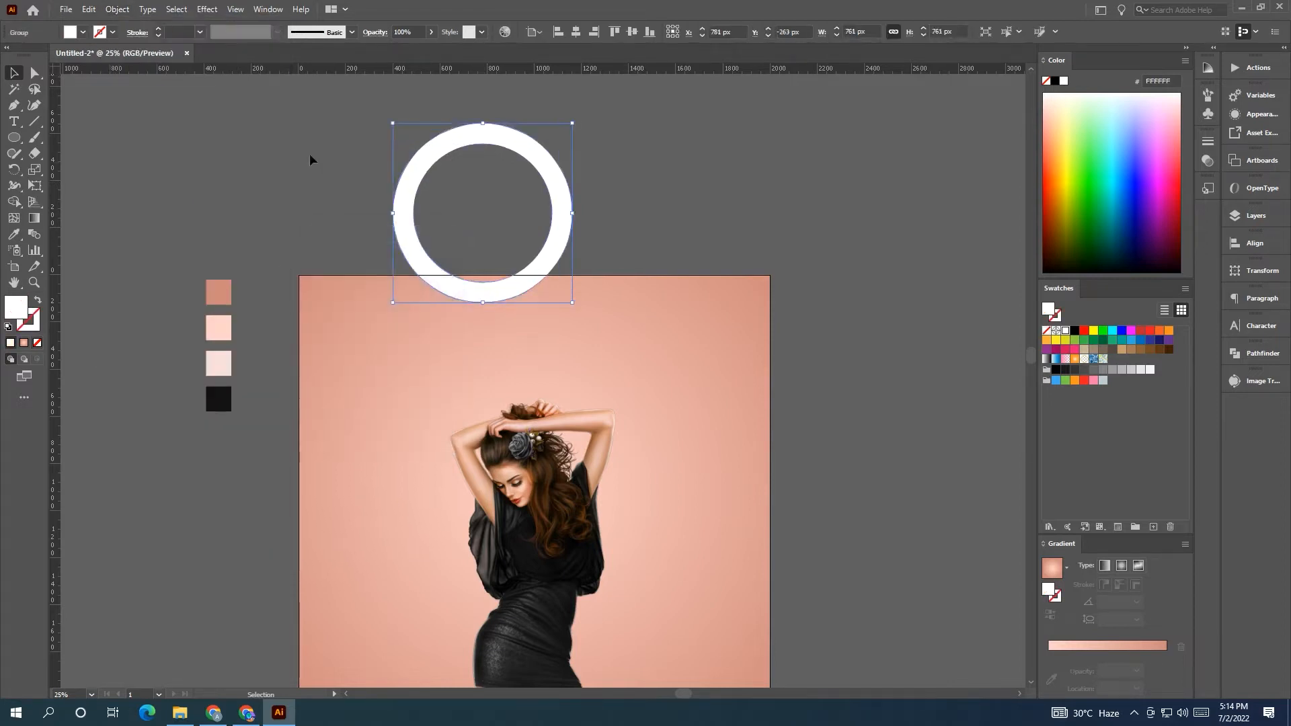
Fill the ring with the palest pink palette colour F7DDD7 using the Eyedropper.
scroll(457, 163, "down", 3)
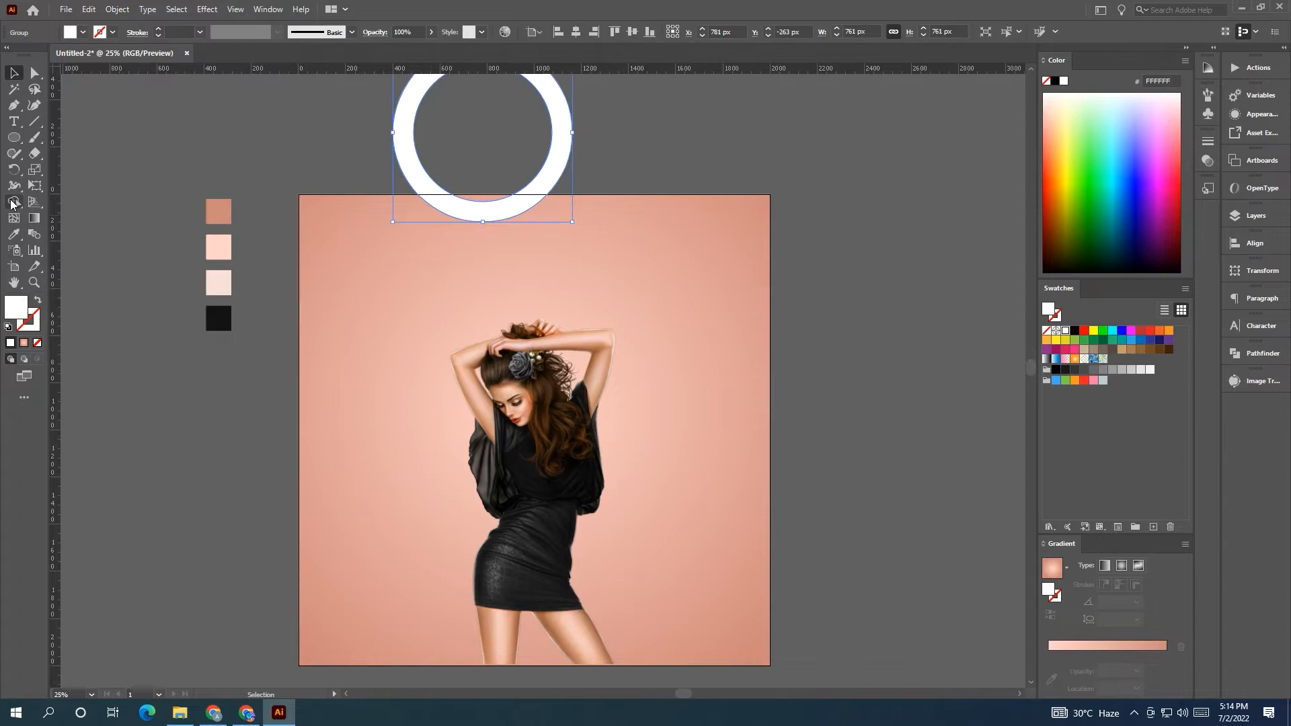
left_click(13, 234)
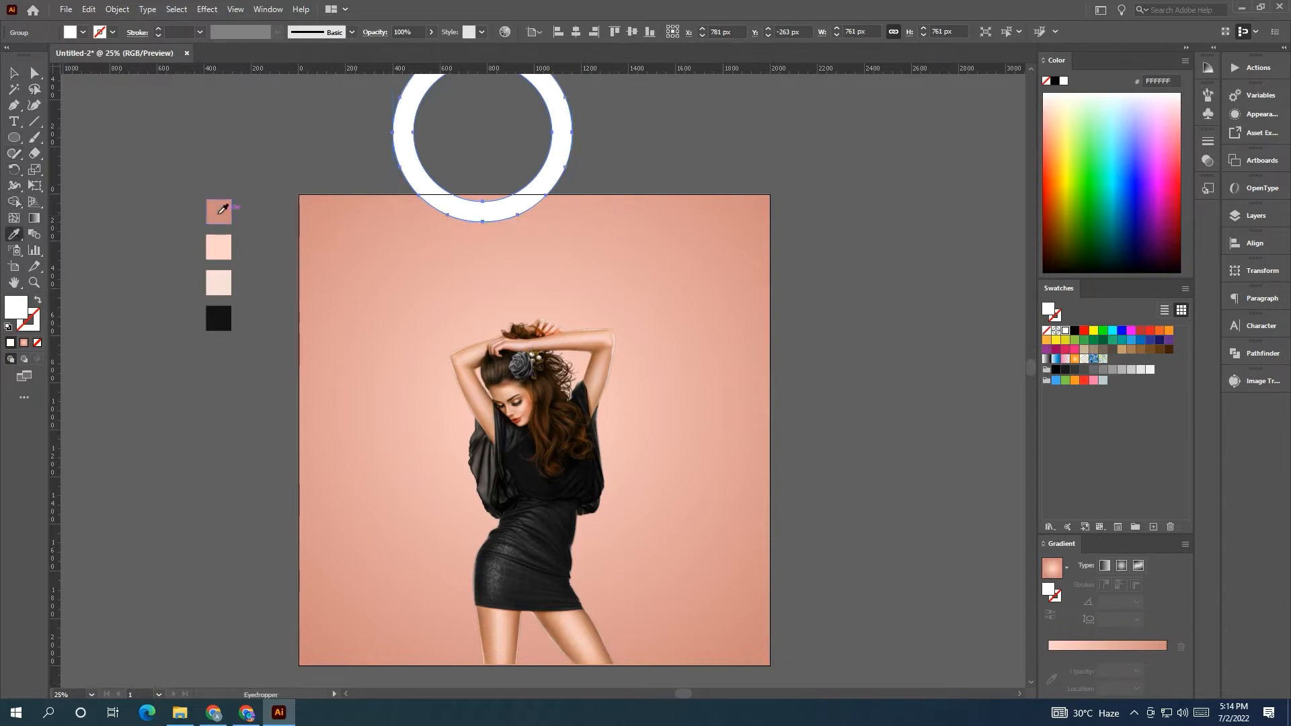
left_click(220, 212)
left_click(219, 280)
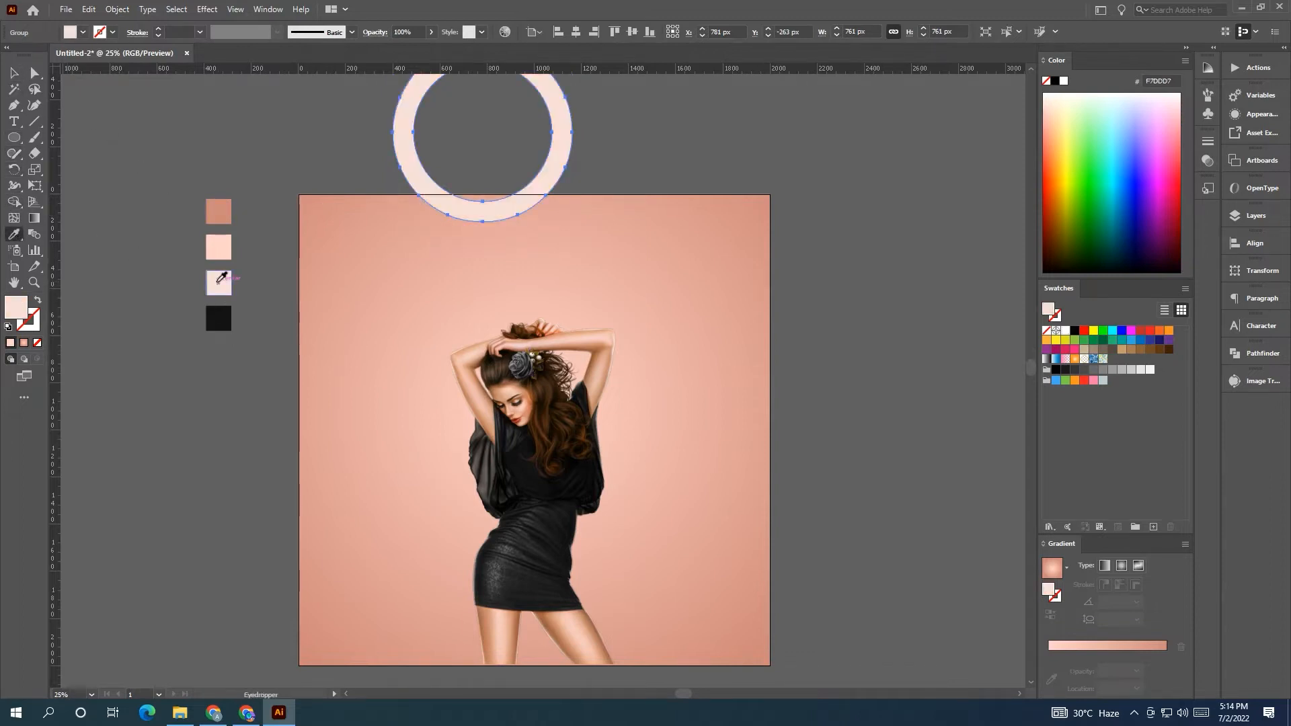
key("v")
left_click(247, 127)
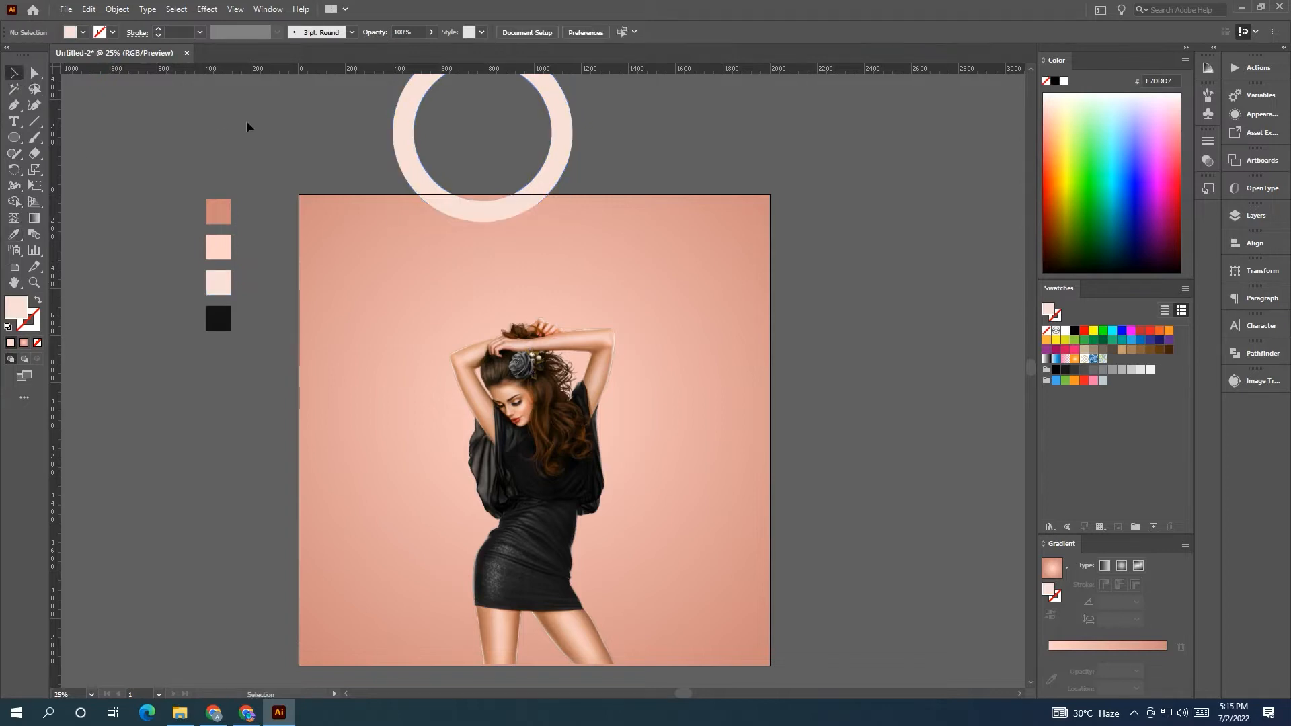
Scale the ring down to about 674.5 px and place it over the artboard's upper-right corner.
scroll(355, 192, "down", 1)
left_click_drag(346, 136, 509, 176)
left_click_drag(597, 165, 584, 236)
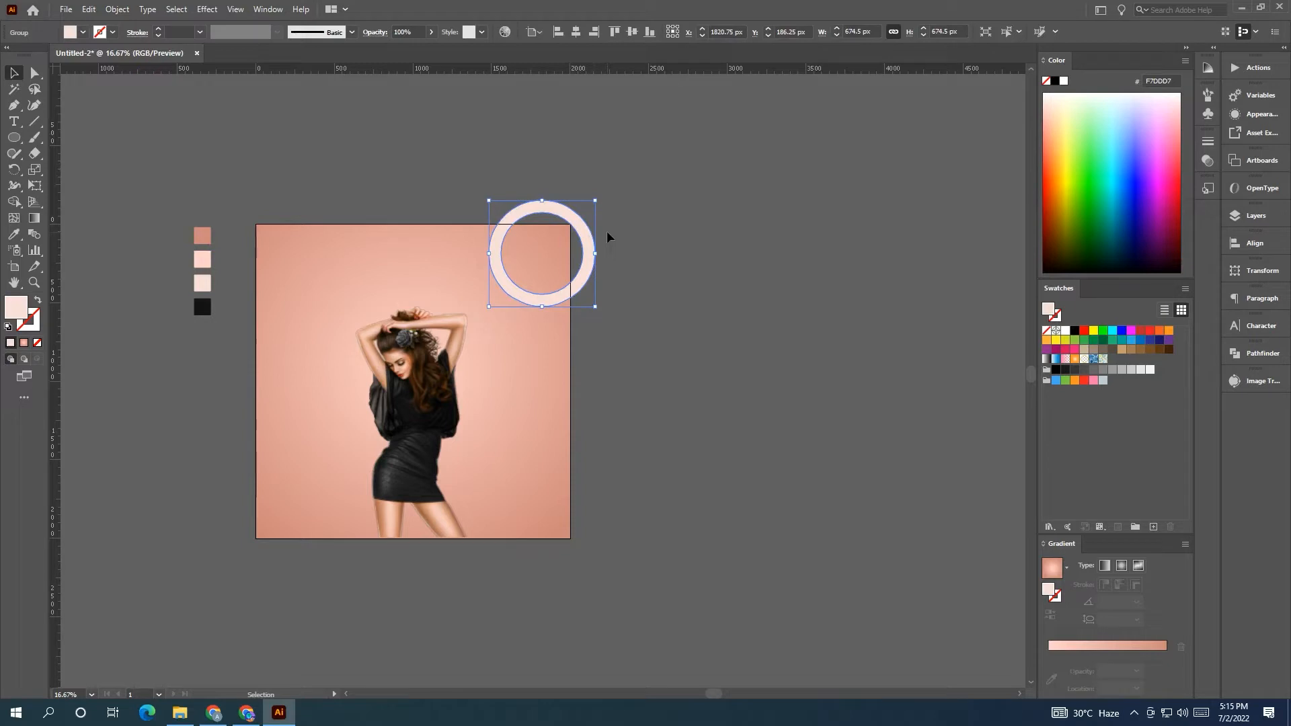
Duplicate the ring onto the artboard's lower edge and bring the model image in front of it.
left_click_drag(582, 277, 508, 569)
right_click(429, 438)
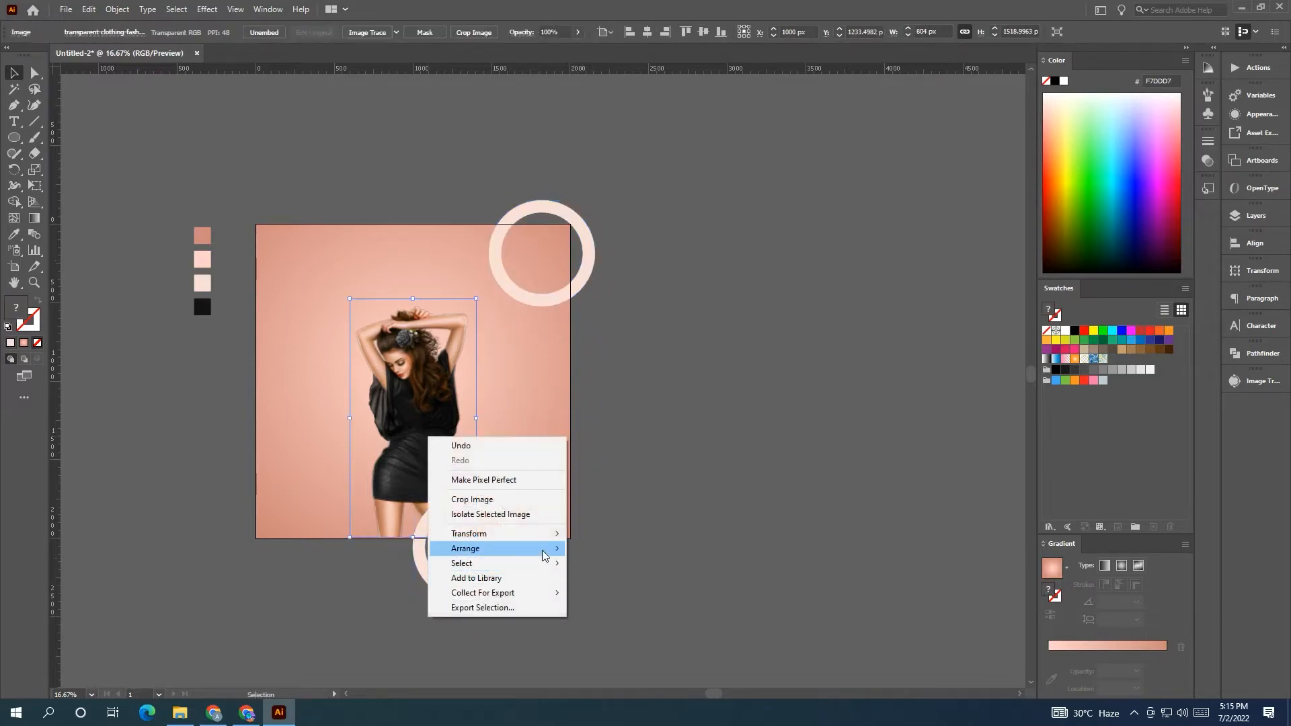
left_click(627, 549)
Enlarge the lower ring and nudge it upward, and enlarge the ring at the artboard's upper-right corner.
left_click(506, 528)
left_click_drag(518, 599, 561, 653)
left_click_drag(541, 601, 540, 582)
left_click(571, 412)
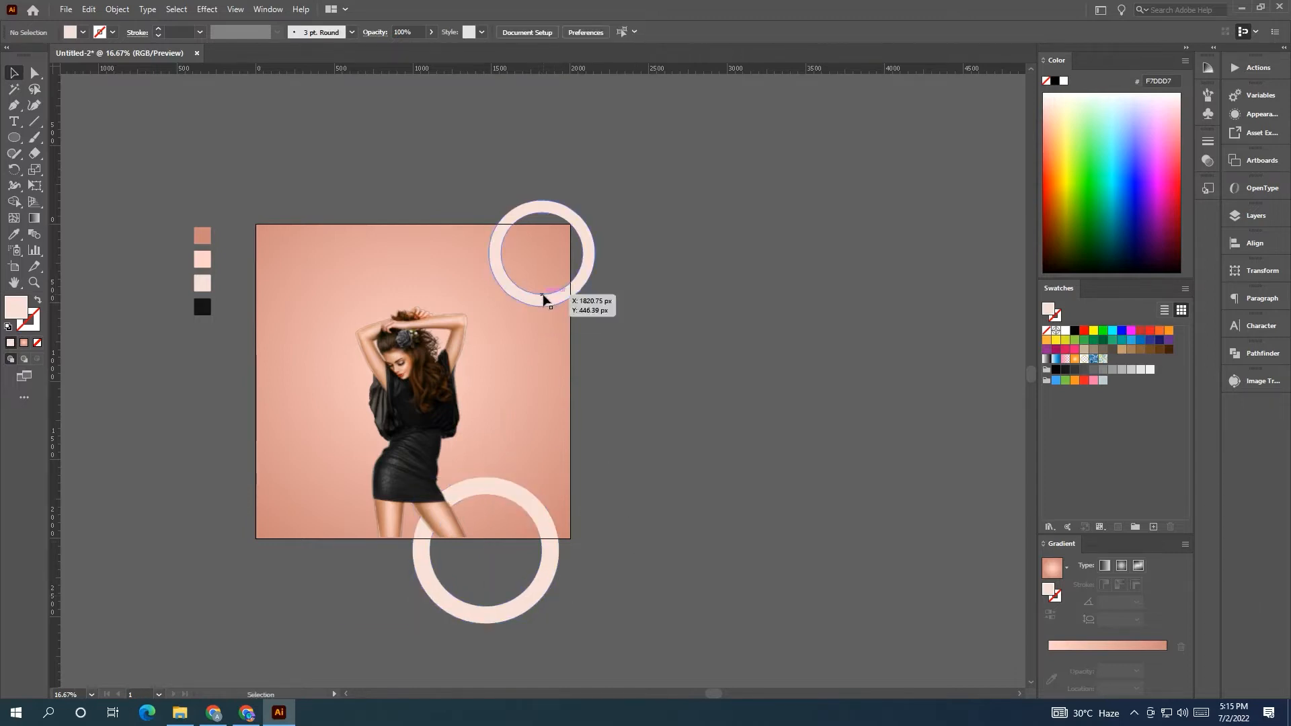
left_click_drag(582, 306, 561, 293)
left_click(685, 308)
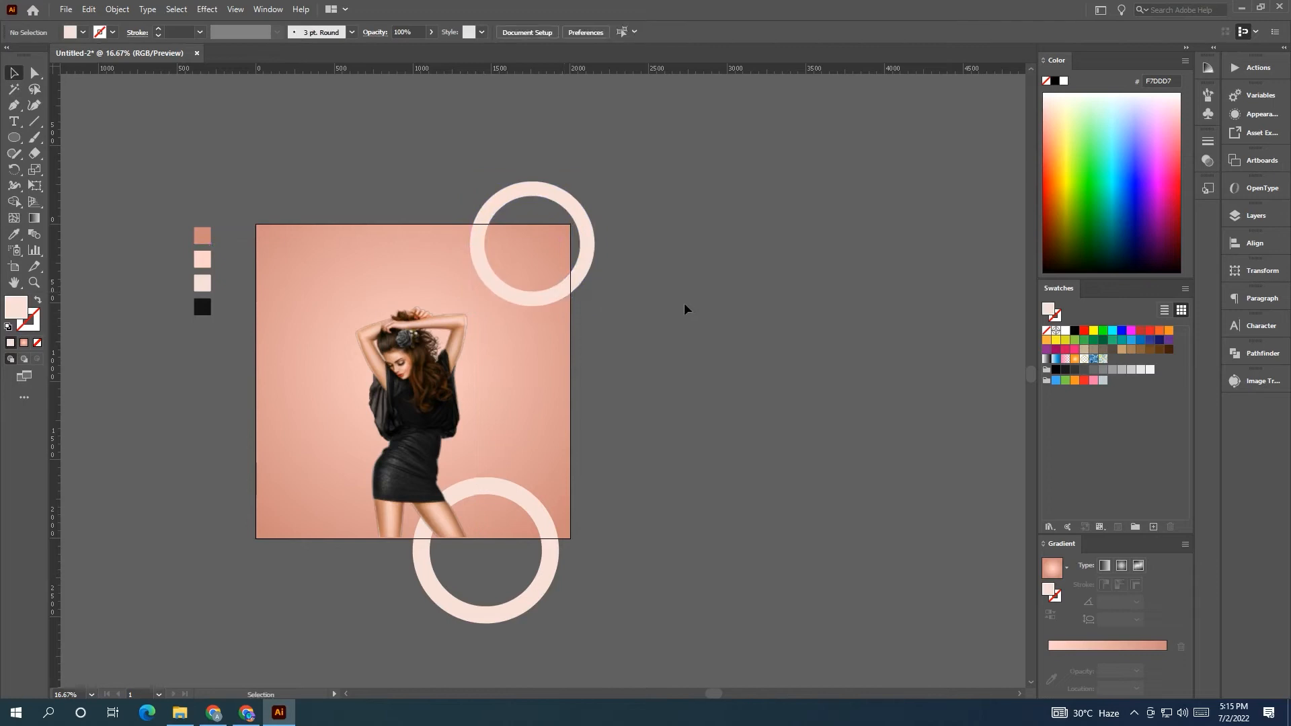
Draw a palest pink circle, scale it to about 485 px and place it just right of the model.
left_click(14, 137)
left_click_drag(637, 380, 743, 485)
key("v")
left_click(671, 380)
left_click(728, 401)
left_click_drag(744, 381, 740, 386)
left_click_drag(701, 429, 525, 378)
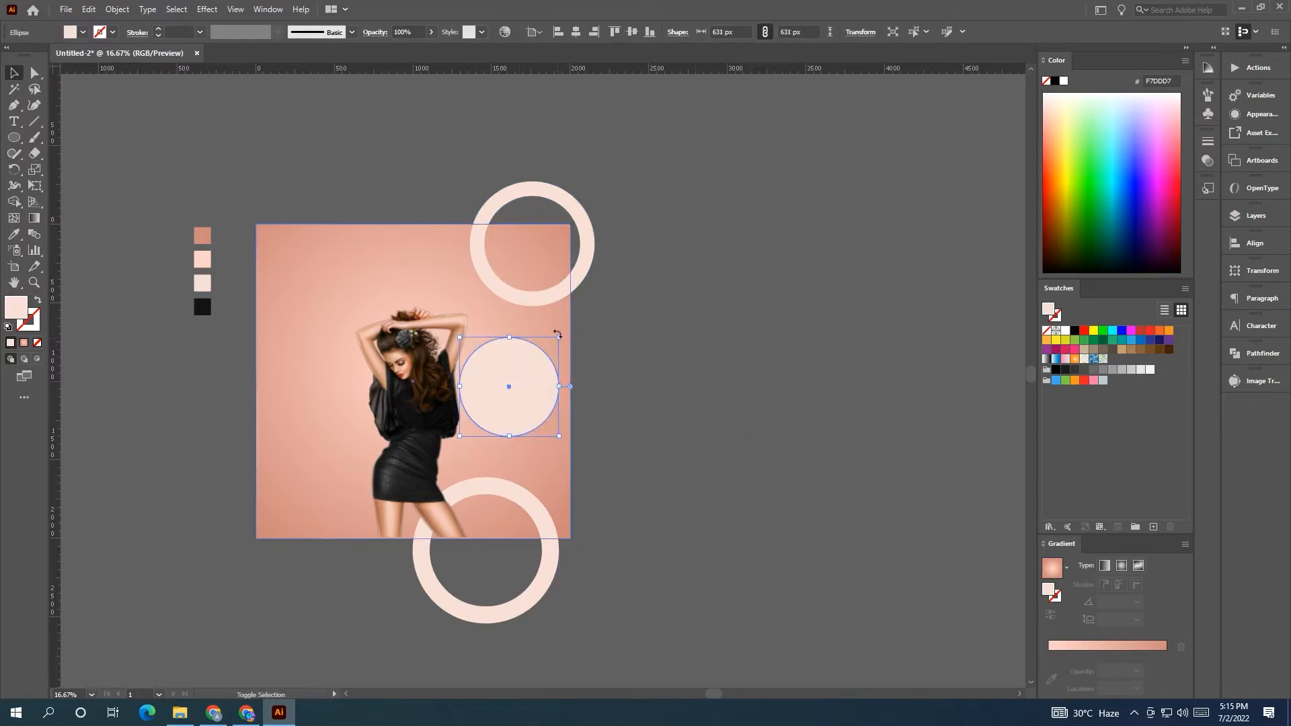
left_click_drag(559, 339, 522, 397)
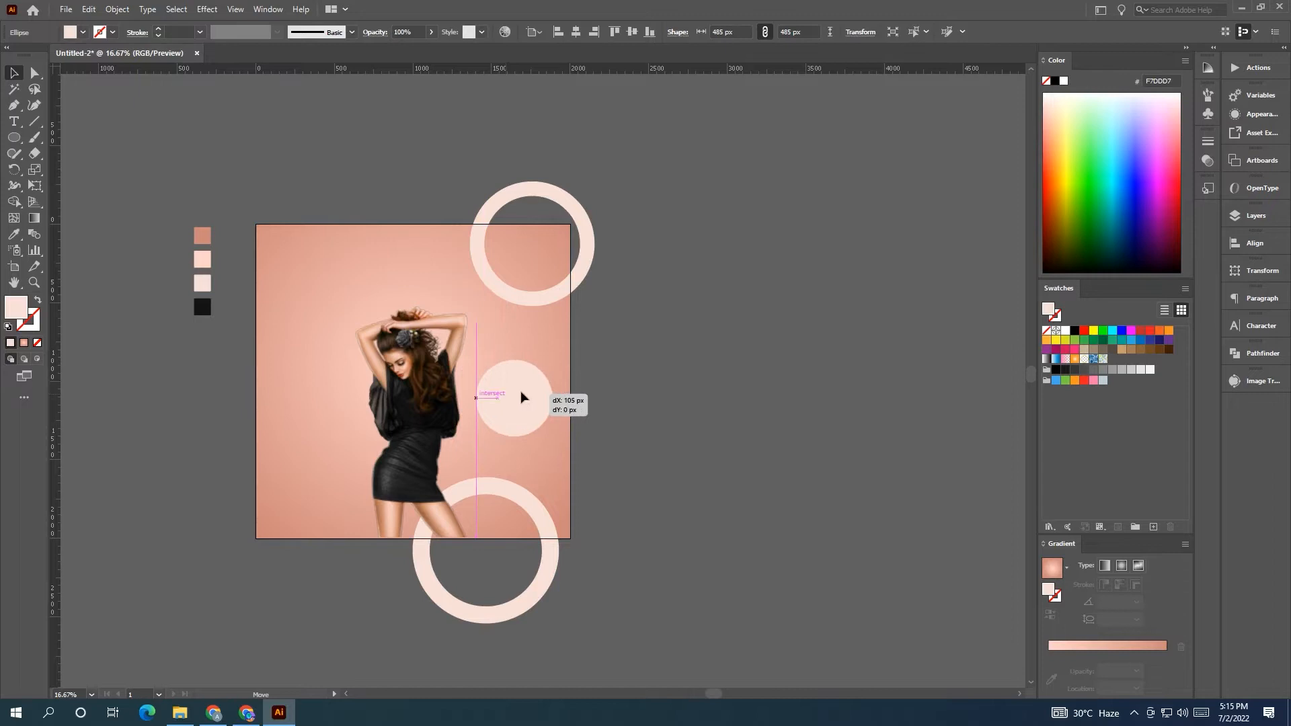
Scale the model image down to about 766 px wide and centre it horizontally on the artboard.
left_click(417, 416)
left_click_drag(476, 297, 473, 300)
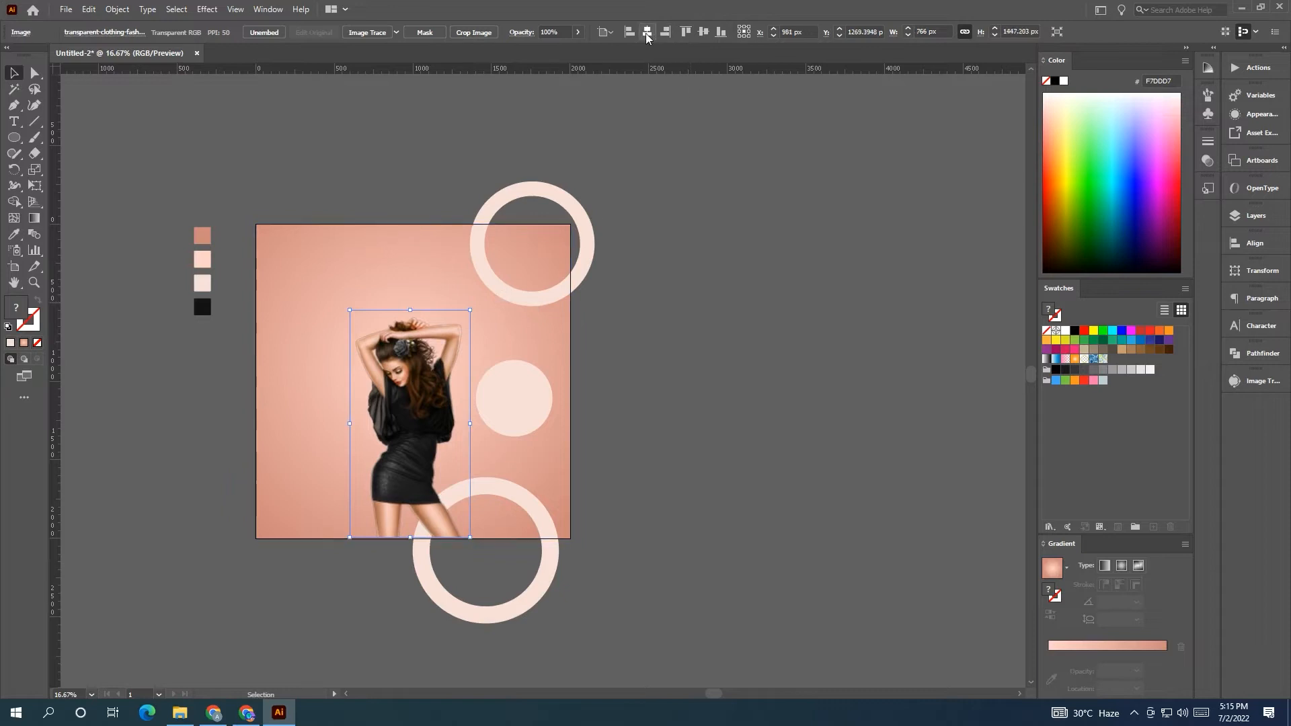
left_click(613, 285)
Fill the circle beside the model with the darkest salmon palette colour using the Eyedropper.
left_click(508, 419)
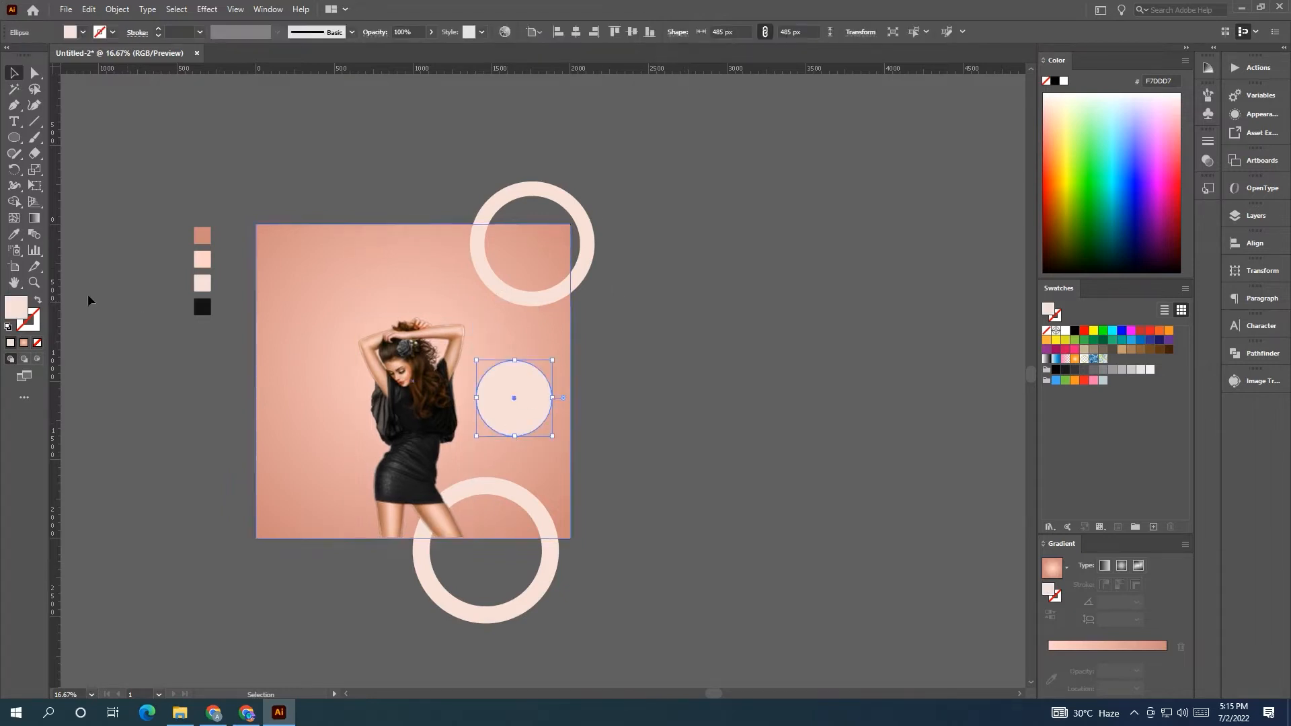
left_click(13, 236)
left_click(203, 236)
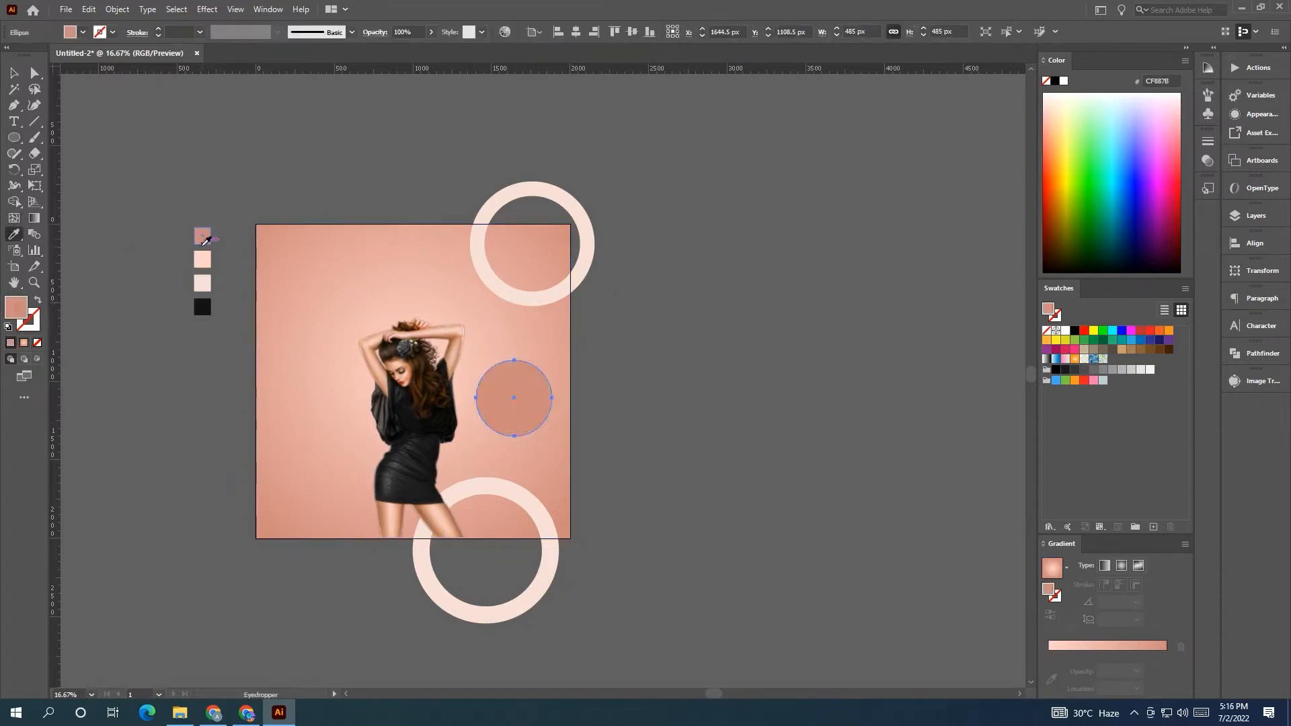
key("v")
left_click(247, 124)
Duplicate the salmon circle outside the artboard and enlarge the copy to about 539 px.
left_click(534, 405)
left_click(659, 425)
left_click(514, 406)
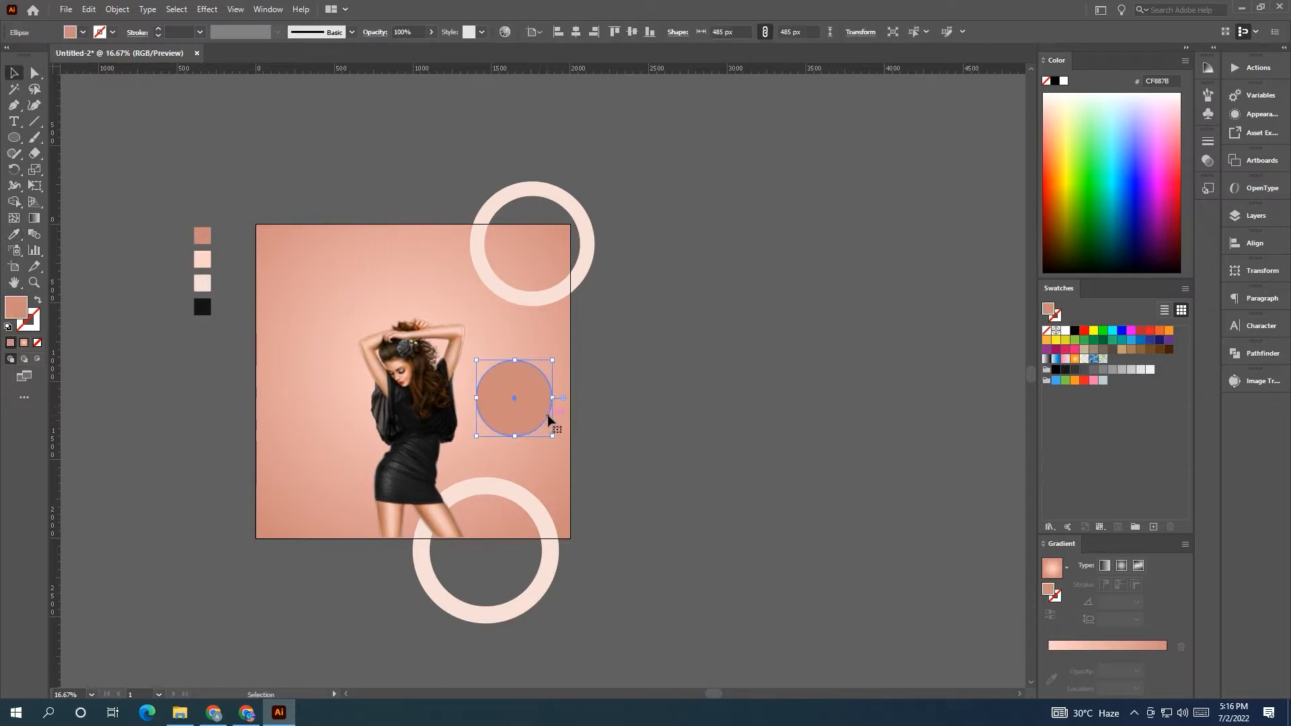
key("super")
key("super")
left_click_drag(527, 408, 736, 392)
Bring the smaller salmon circle to the front and align the larger copy concentrically behind it.
right_click(533, 420)
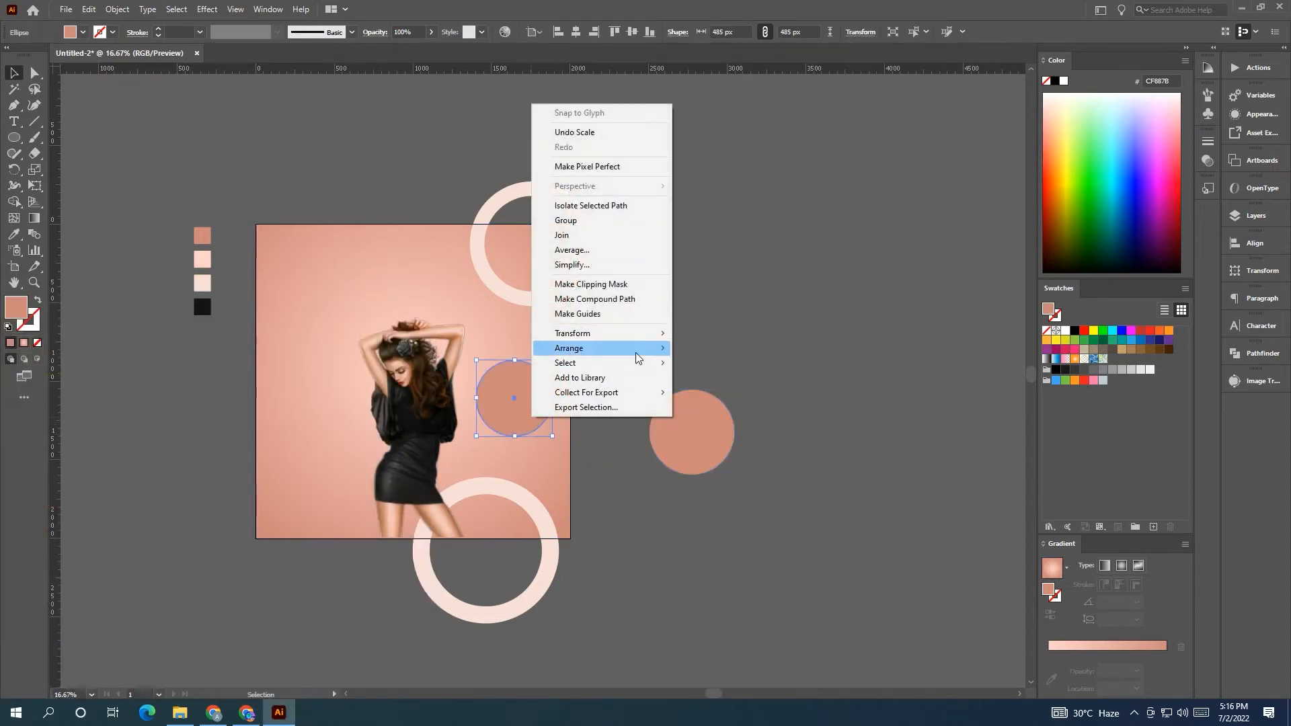
mouse_move(669, 348)
left_click(731, 392)
left_click_drag(724, 443, 591, 432)
left_click(496, 397, "shift")
left_click(497, 391)
left_click(576, 31)
left_click(631, 31)
left_click(671, 288)
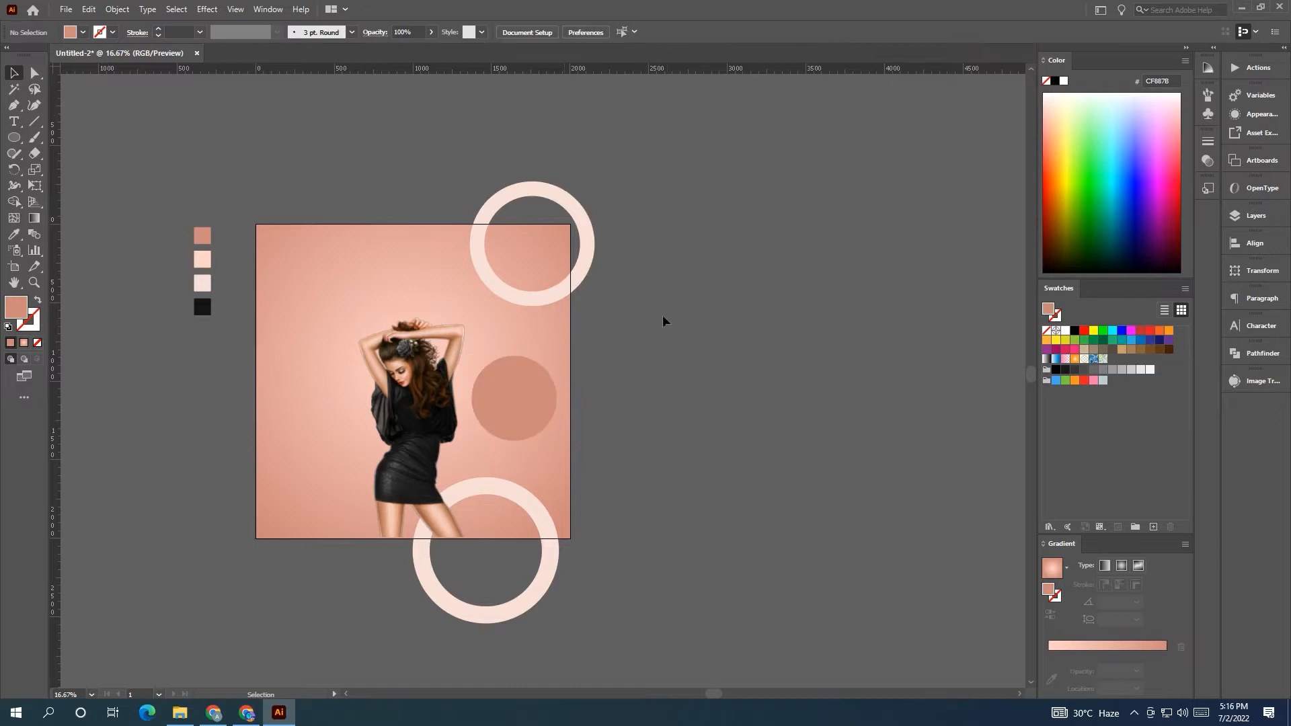
Try a white fill on the larger circle behind the salmon one.
left_click(556, 406)
left_click(1065, 331)
left_click(815, 346)
Fill the larger back circle with the palest pink palette colour F7DDD7 using the Eyedropper.
left_click(557, 401)
left_click(13, 235)
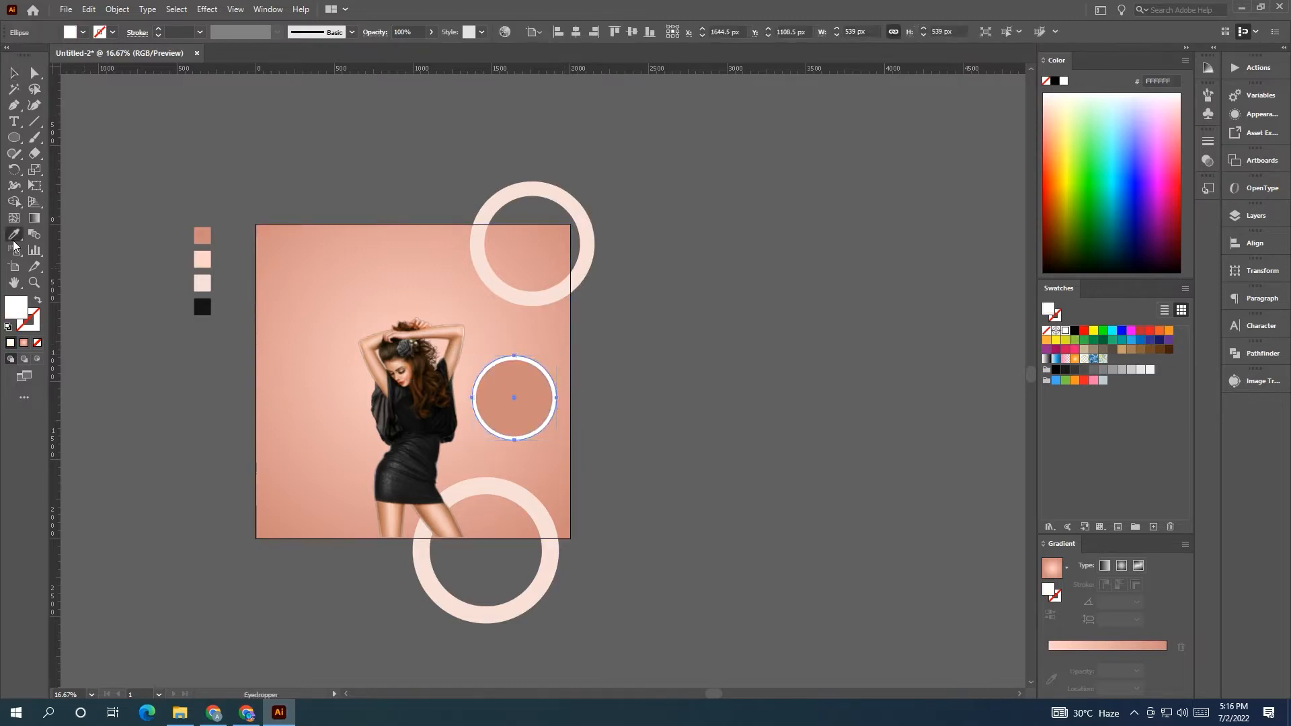
left_click(205, 283)
key("v")
left_click(236, 136)
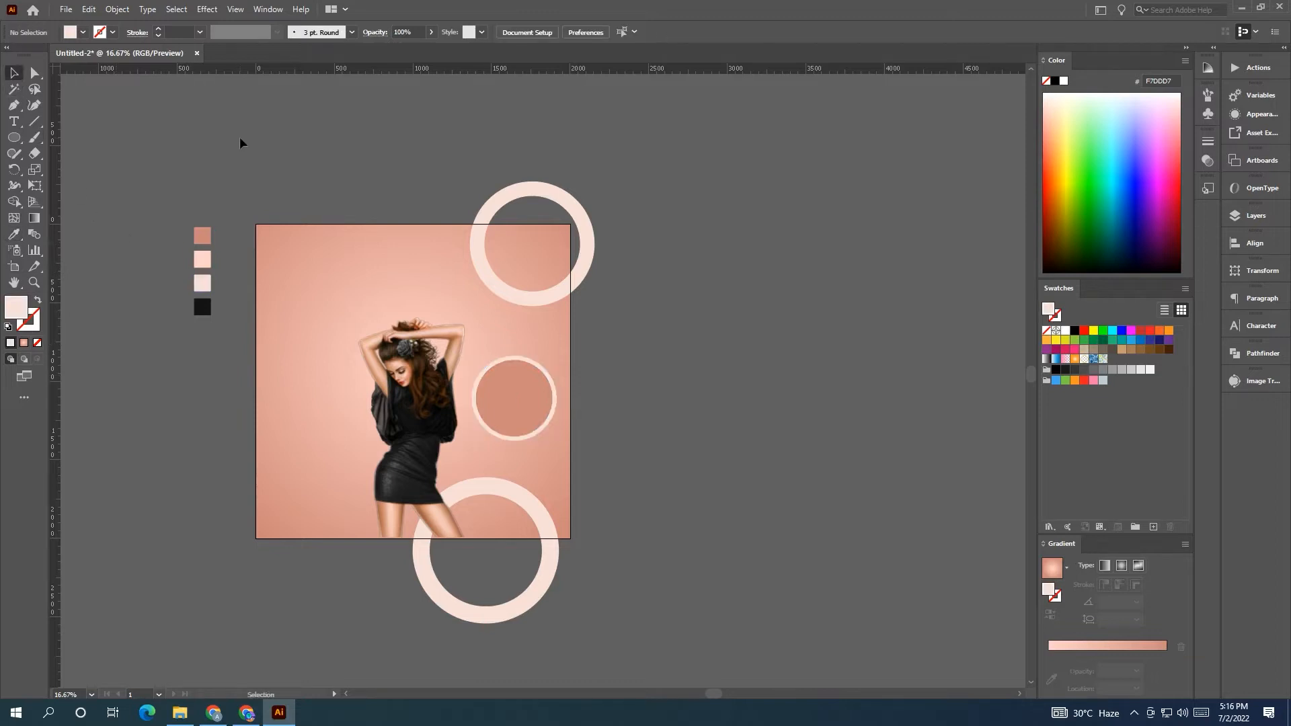
scroll(382, 398, "up", 1)
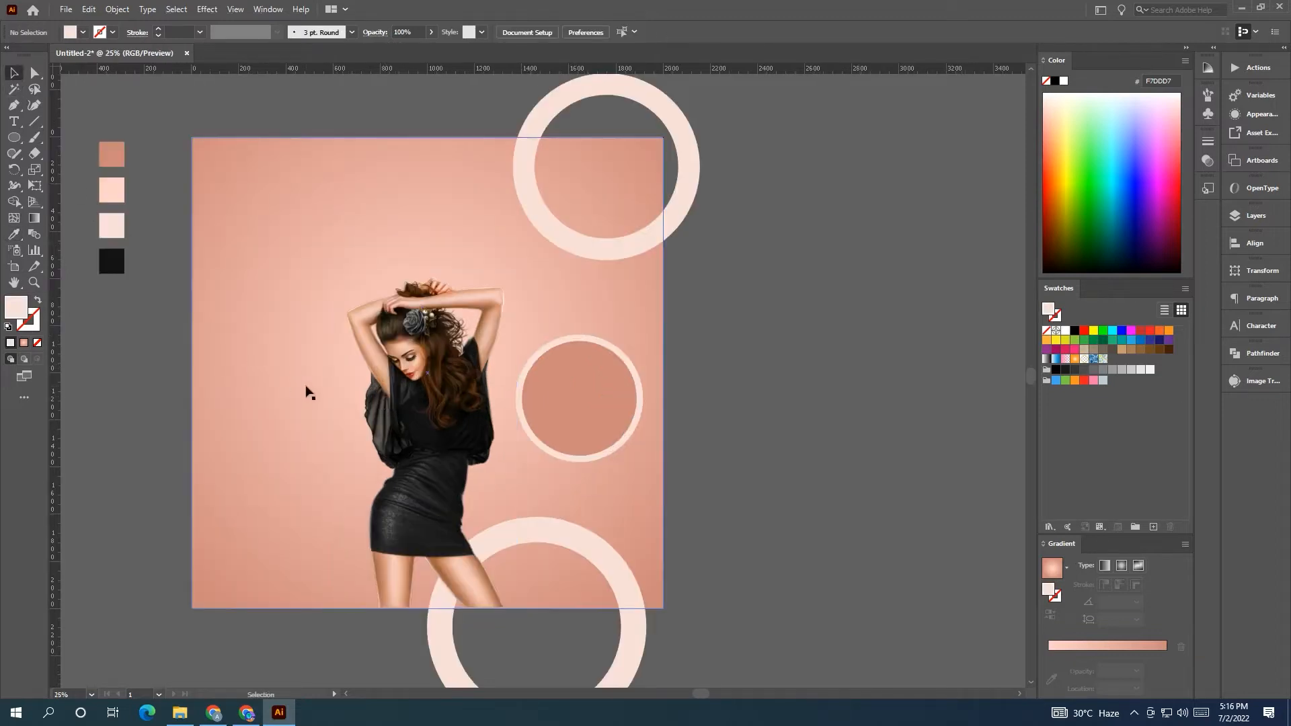
left_click_drag(306, 394, 408, 376)
scroll(408, 376, "down", 1)
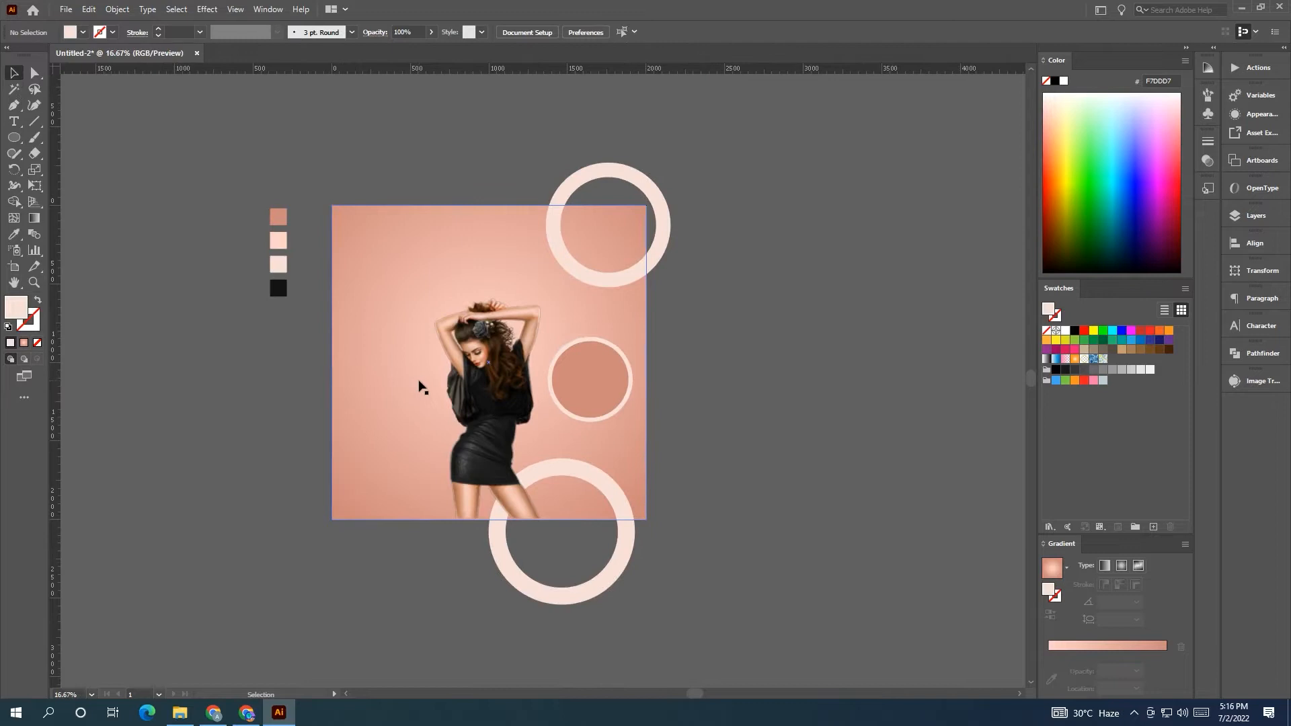
scroll(413, 373, "up", 2)
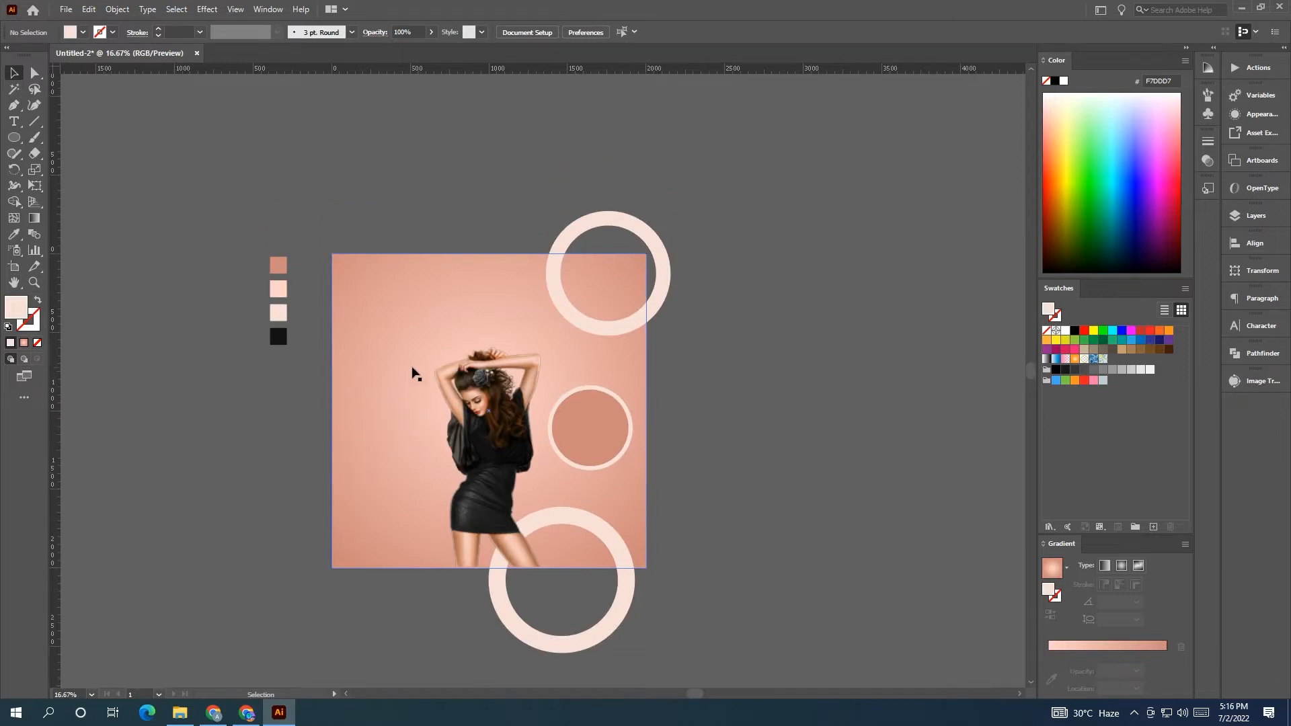
Add separate black text lines reading "SALE", "SPECIAL PFFER" and "JUST FOR YOU" above the artboard.
left_click(490, 407)
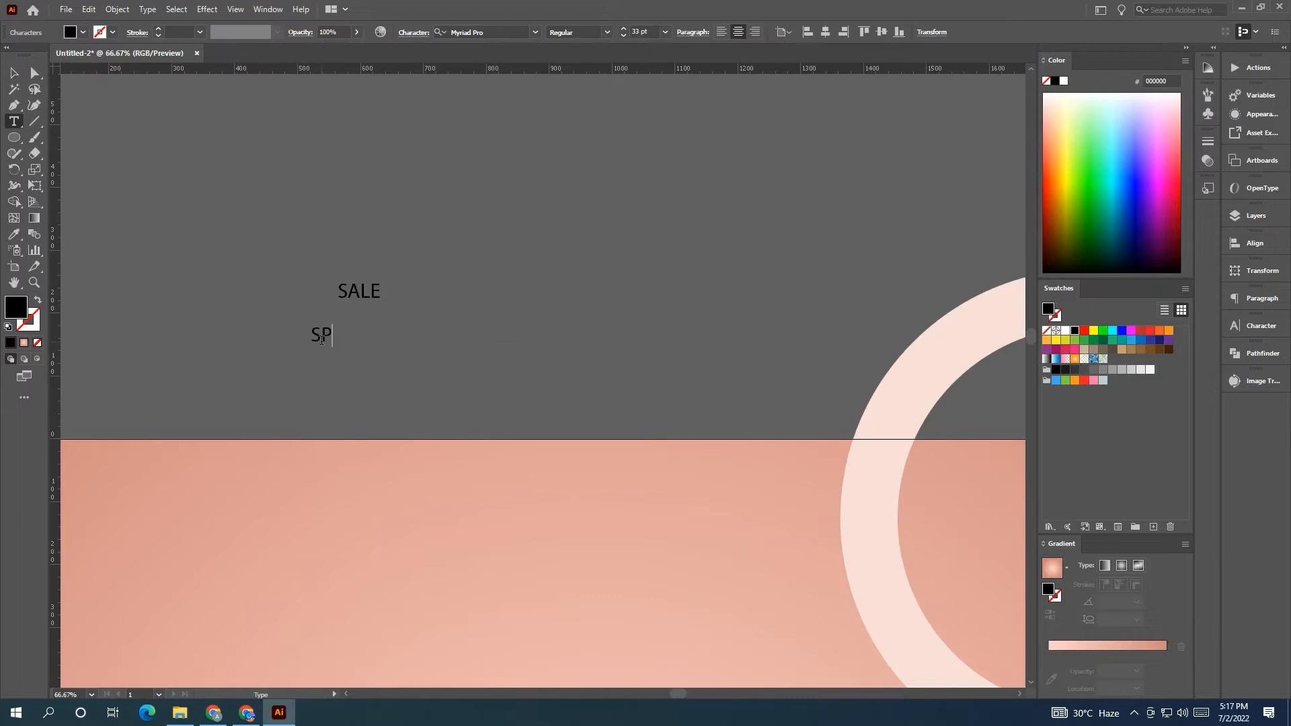
type("ECIAL PFFER")
left_click(263, 367)
key("BackSpace")
type("JUST FOR YOU")
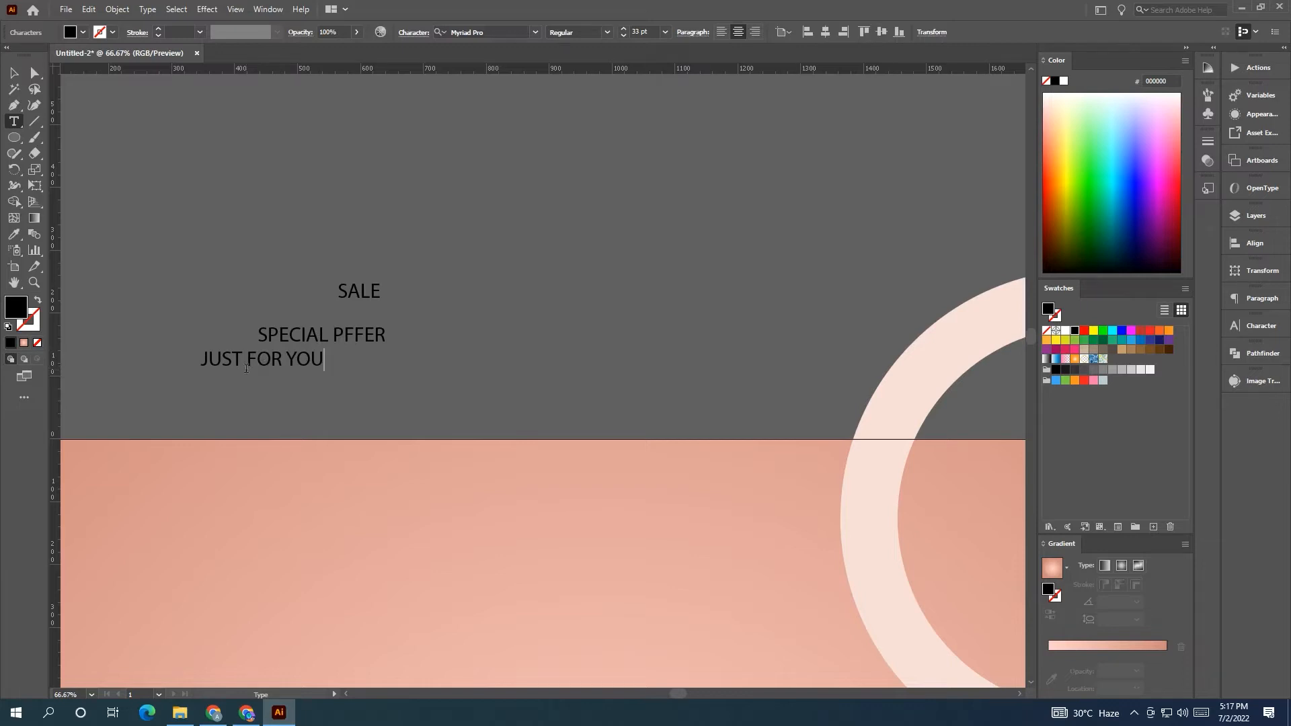
Add the text "fashion" above the artboard and enlarge it to about 262.6 pt.
left_click(397, 394)
type("fashion")
key("Escape")
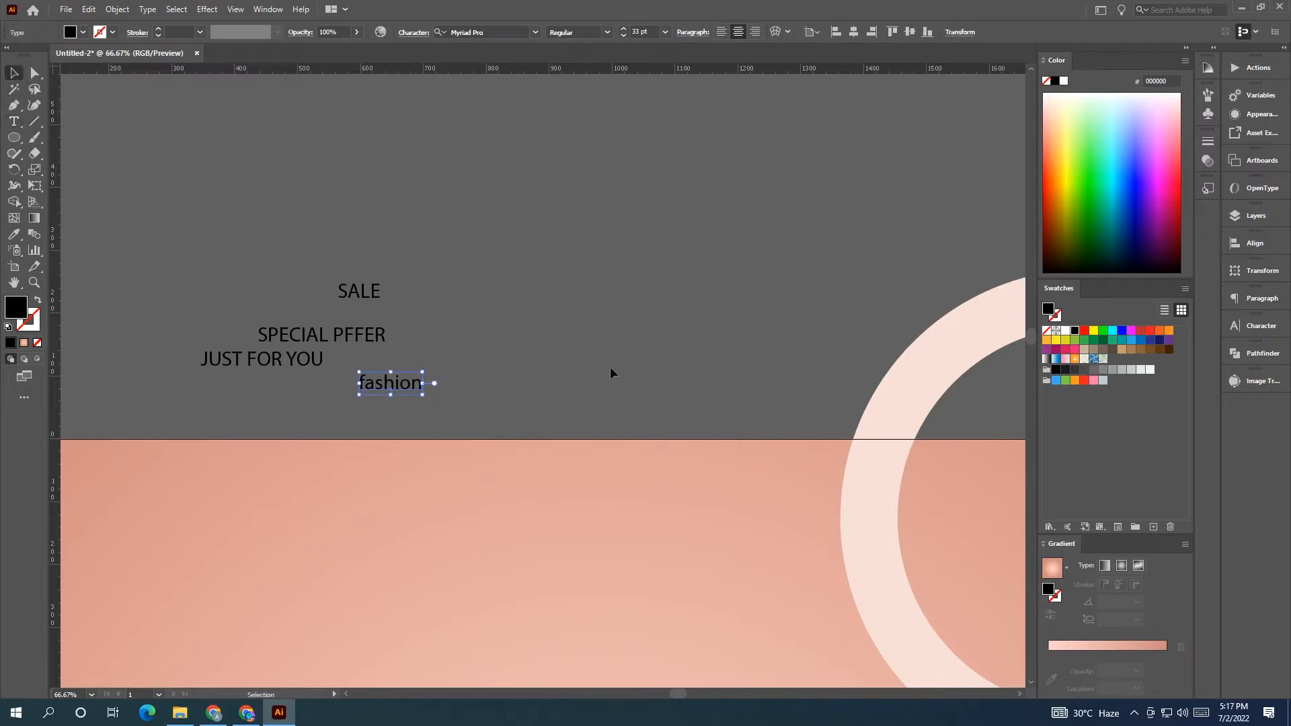
scroll(608, 368, "down", 3)
left_click_drag(546, 383, 594, 373)
scroll(810, 495, "down", 1)
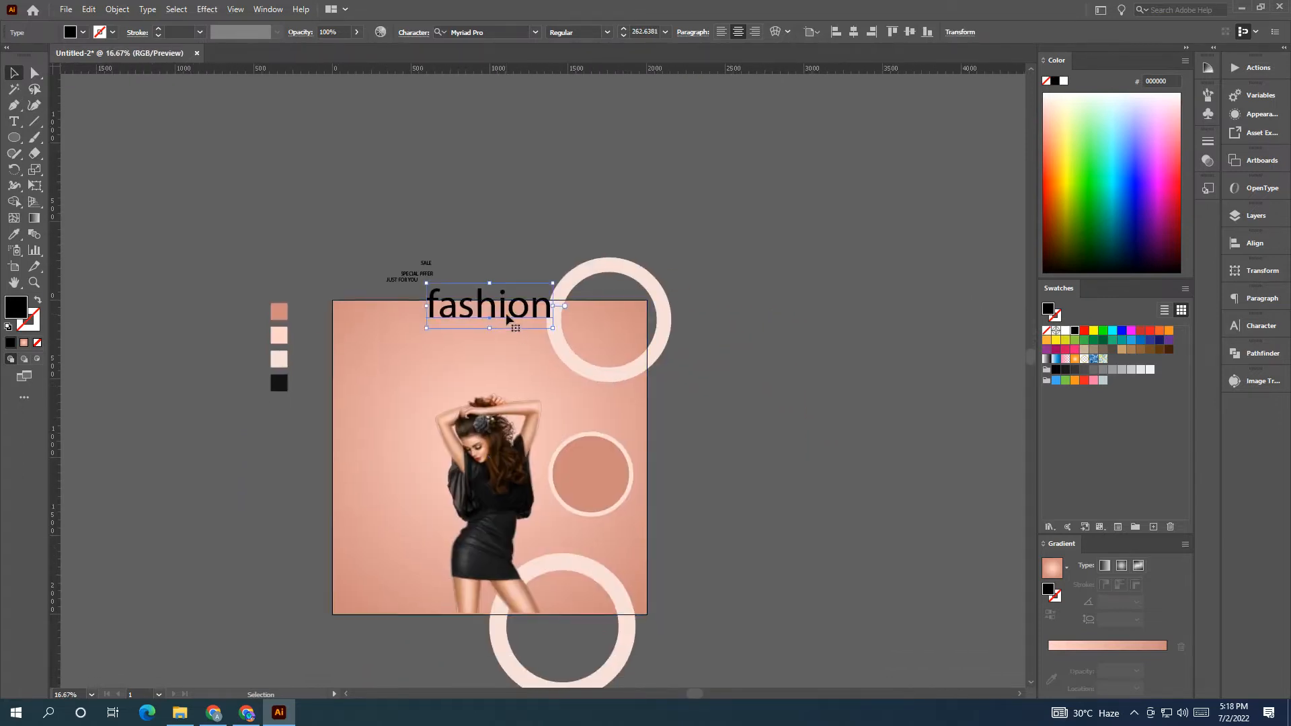
scroll(599, 143, "up", 1)
left_click_drag(750, 358, 513, 233)
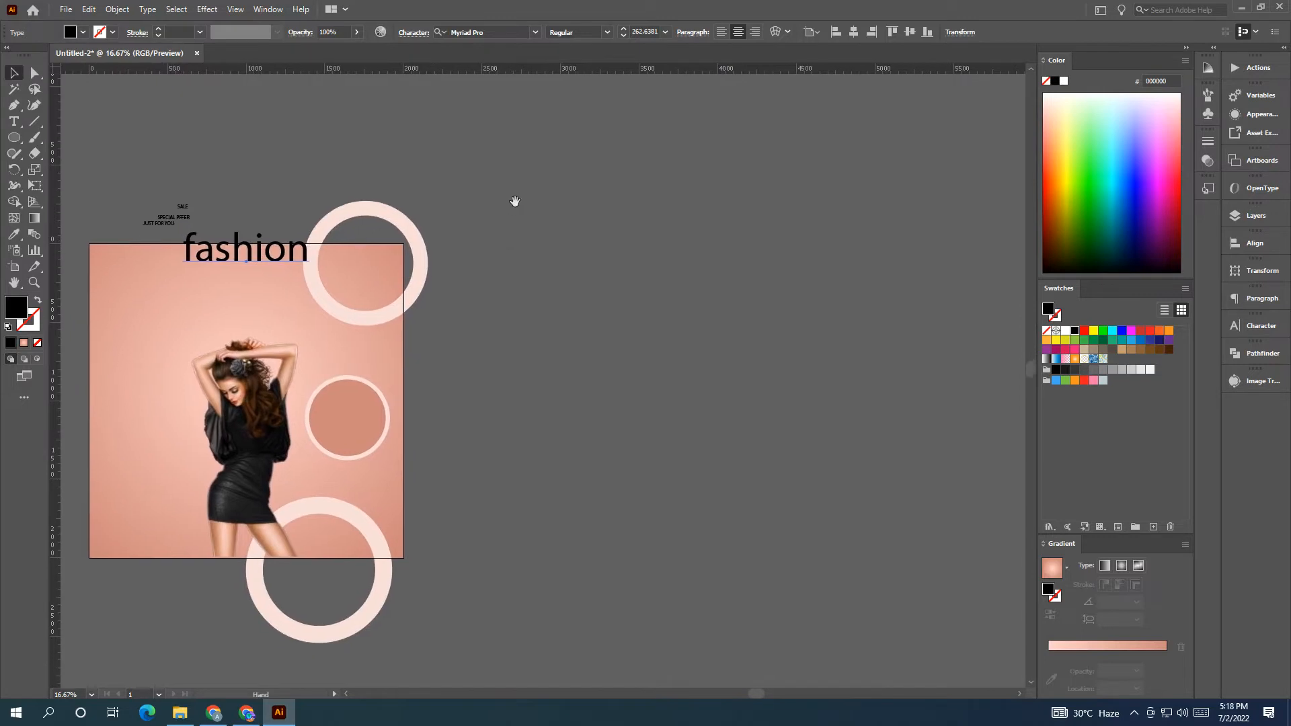
Set the "fashion" text in white Edwardian Script ITC, place it above the model and lower its opacity to 62%.
left_click(535, 33)
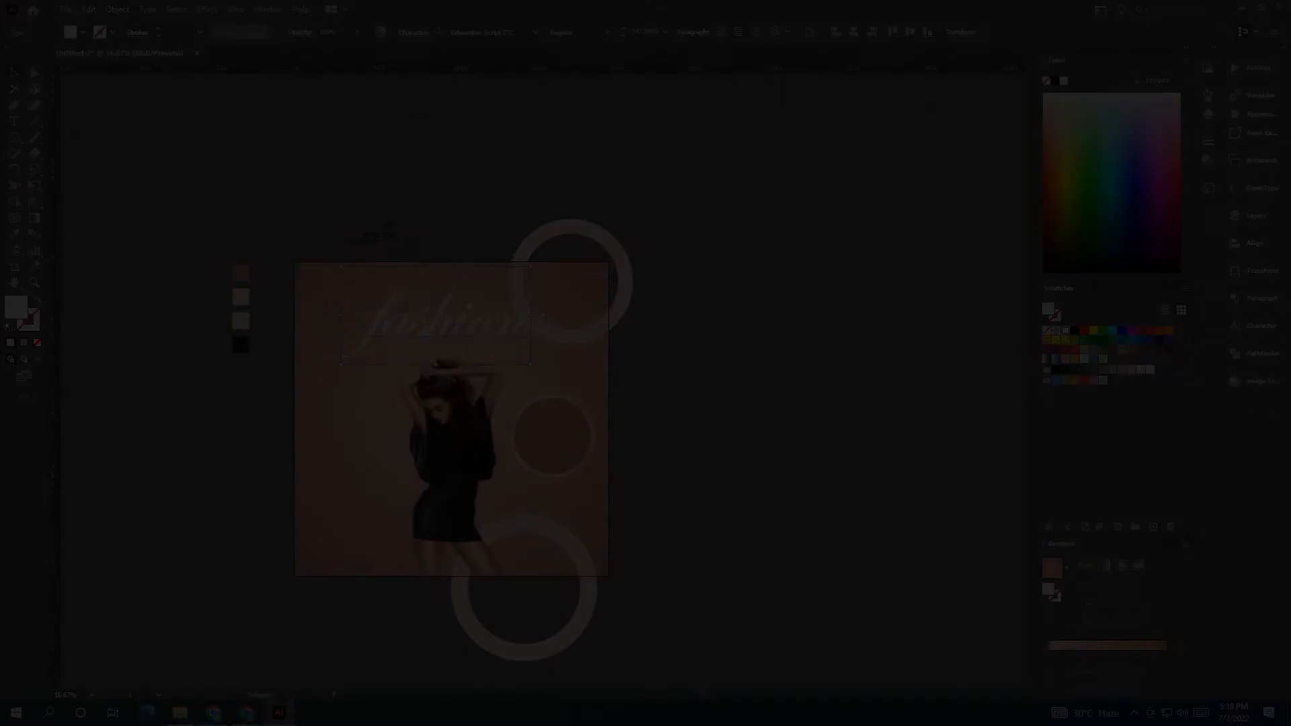
type("86")
key("Return")
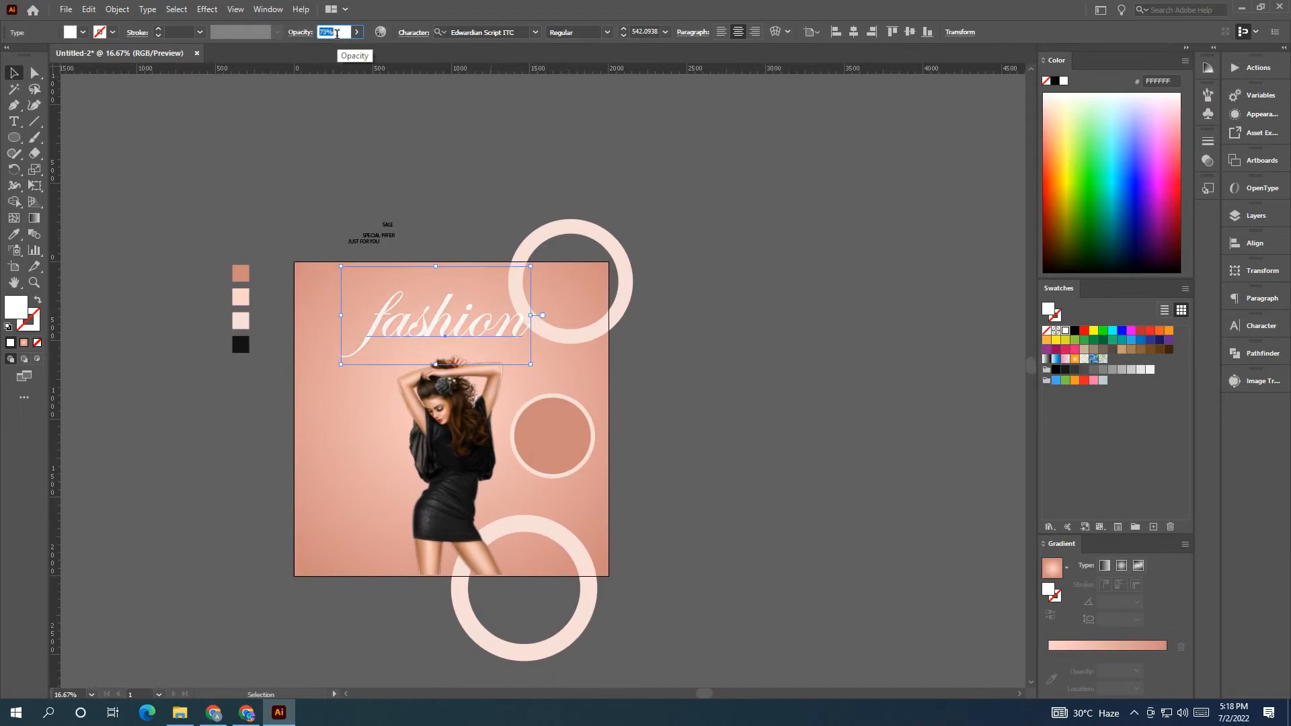
left_click(885, 325)
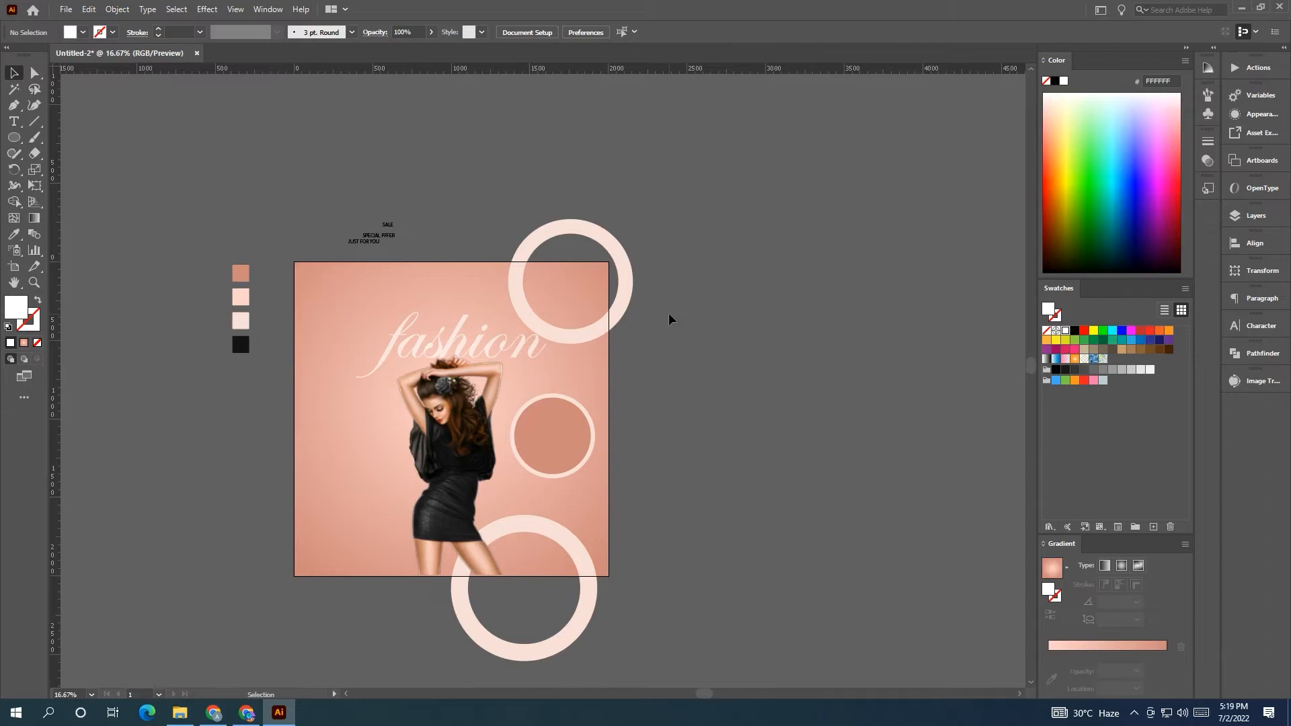
Delete the ring at the artboard's upper-right corner.
left_click_drag(631, 297, 806, 253)
key("Delete")
Enlarge the "fashion" title to about 604 pt, place it just above the model's head and centre it horizontally.
left_click(515, 344)
left_click_drag(548, 388, 616, 424)
left_click_drag(567, 365, 528, 318)
left_click_drag(571, 242, 540, 262)
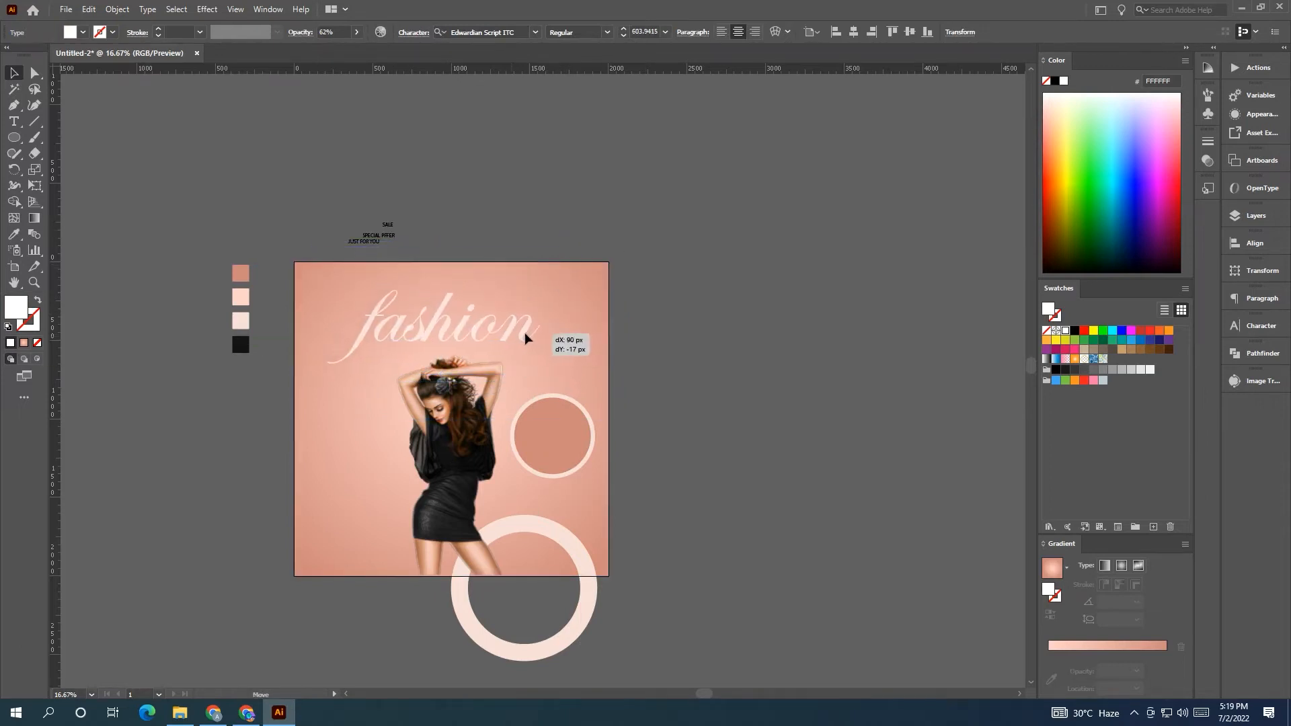
left_click(855, 34)
left_click(804, 137)
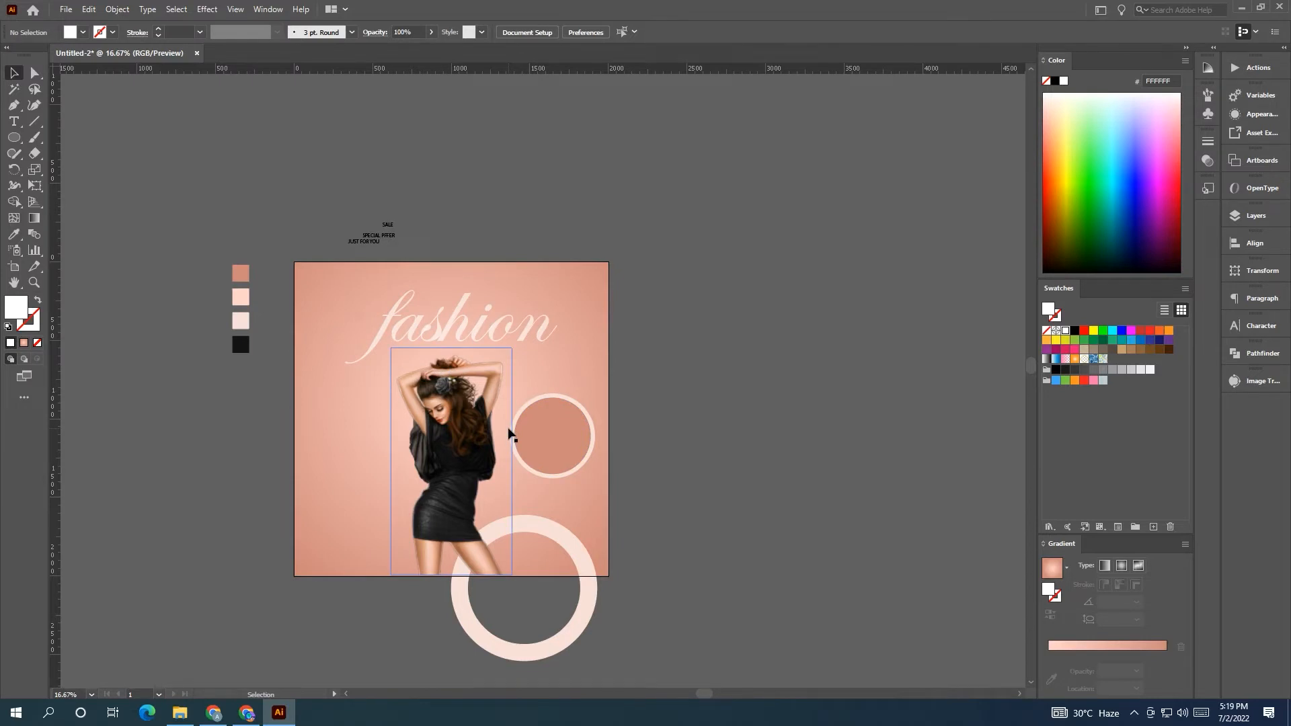
Add a new text line reading "50% OFF" above the artboard, beside the other text lines.
left_click(14, 123)
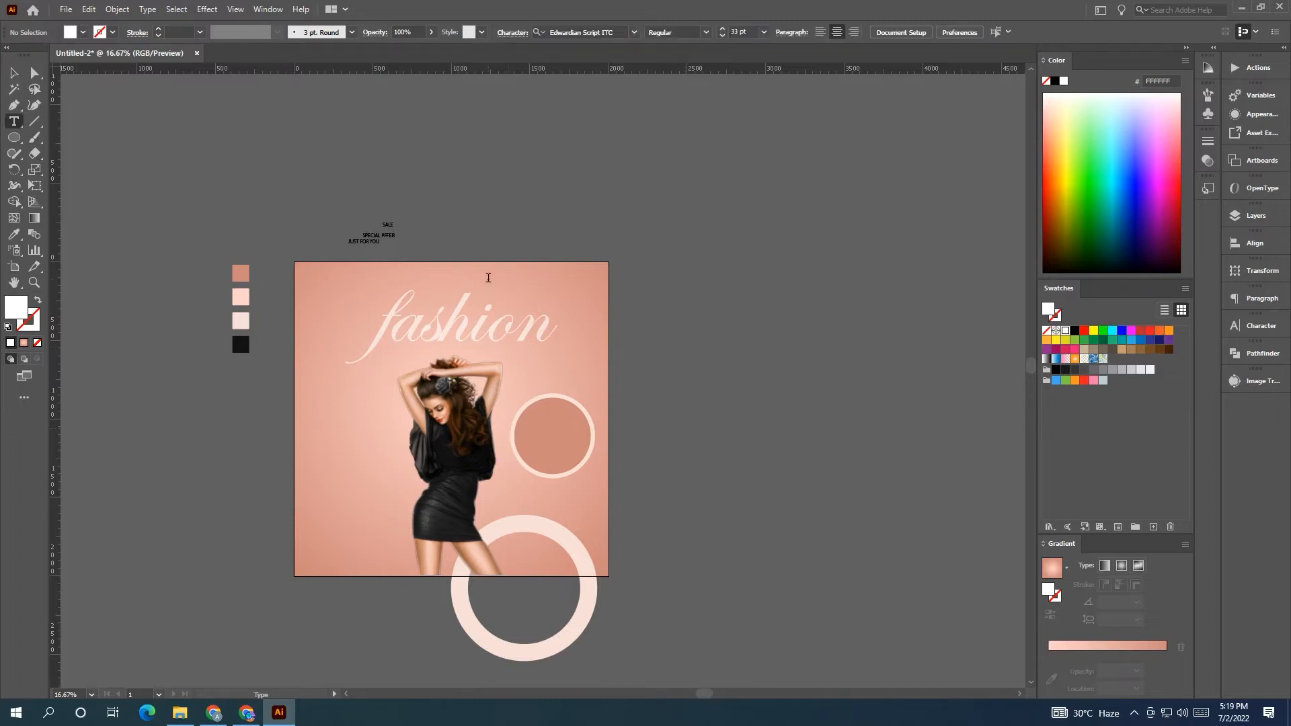
scroll(390, 225, "up", 6)
left_click(402, 238)
key("BackSpace")
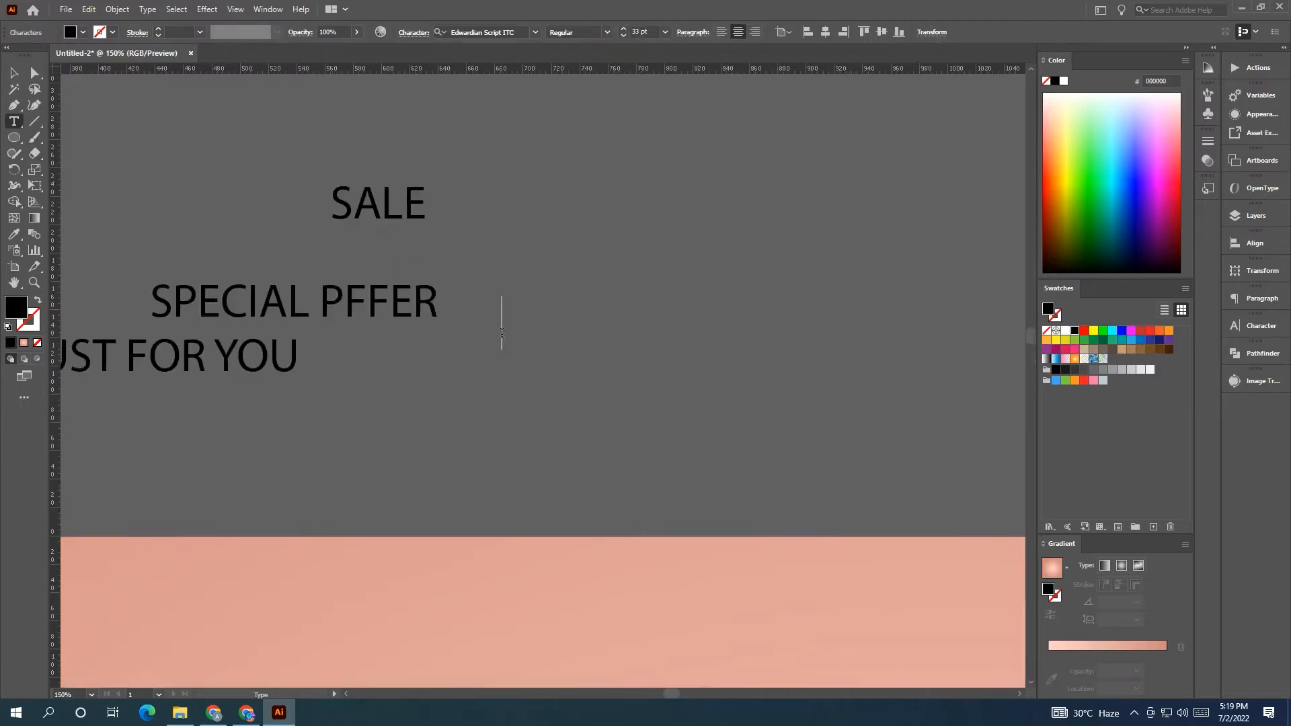
type("50% OFF")
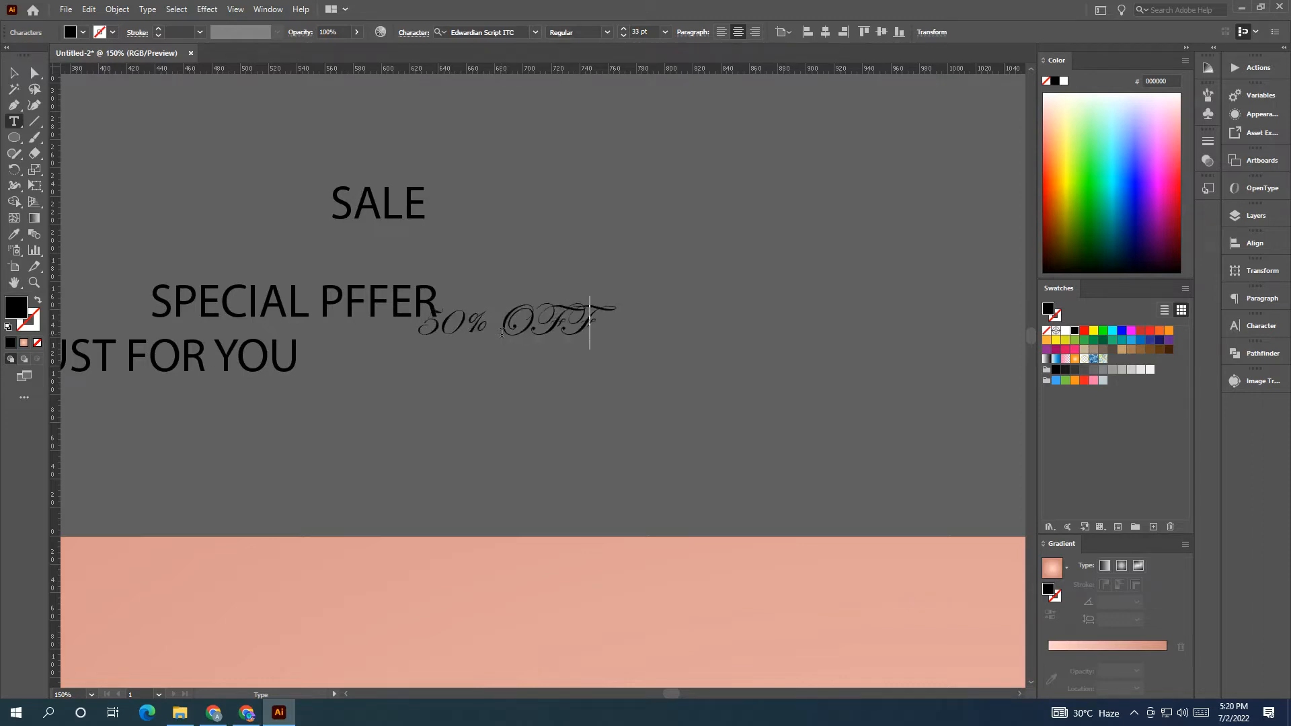
Match the "50% OFF" text to the Myriad Pro style of the neighbouring lines and move it clear of them.
key("ctrl+a")
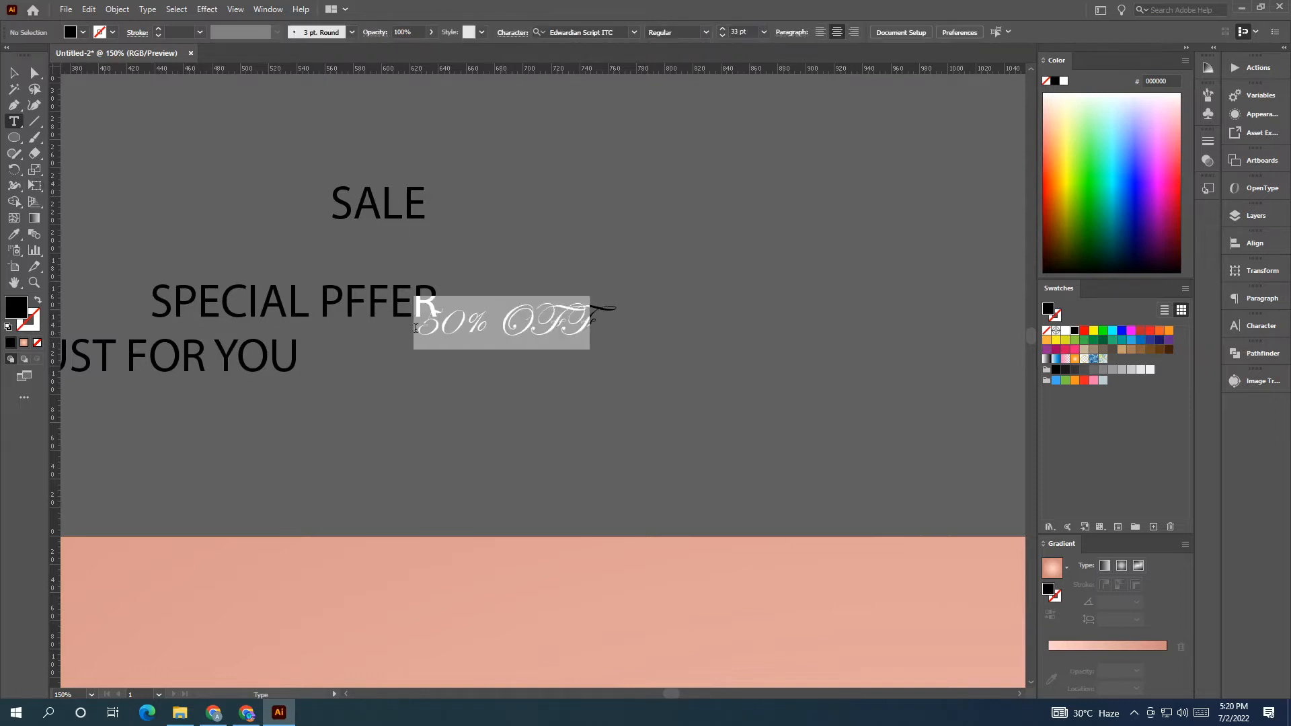
left_click(14, 234)
left_click(230, 304)
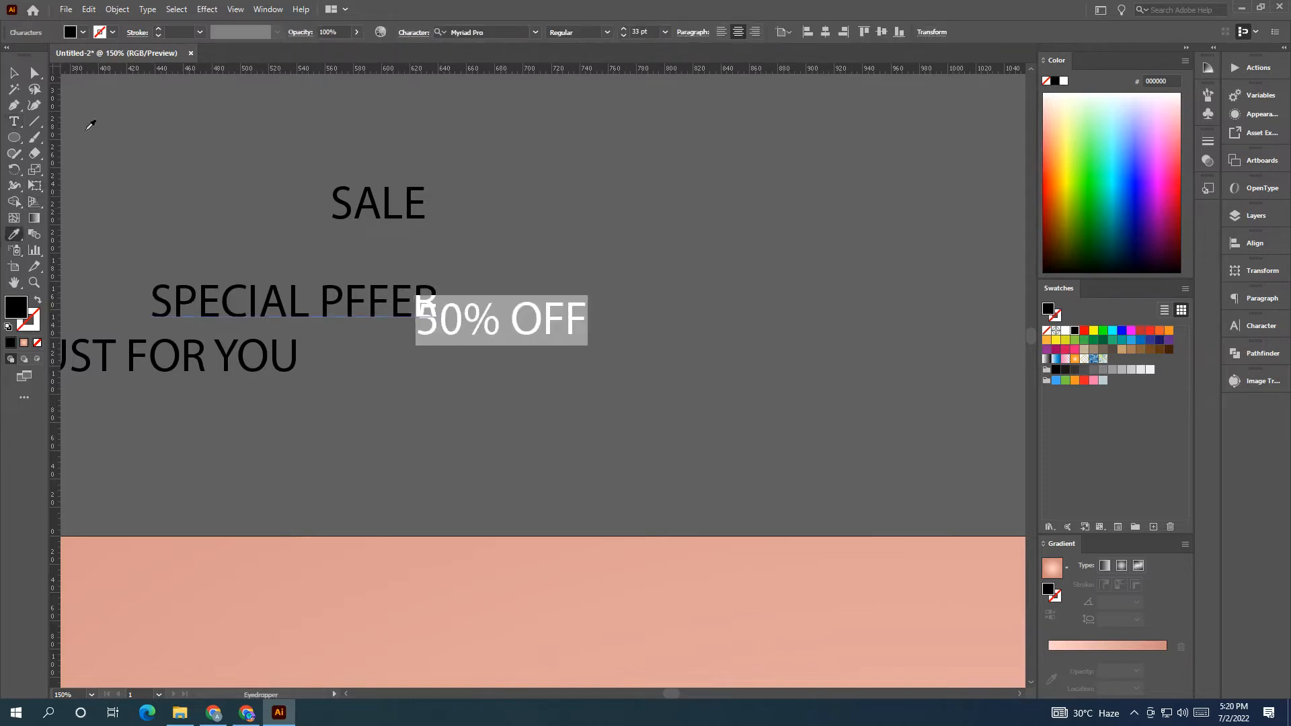
left_click(13, 72)
left_click_drag(525, 341, 592, 379)
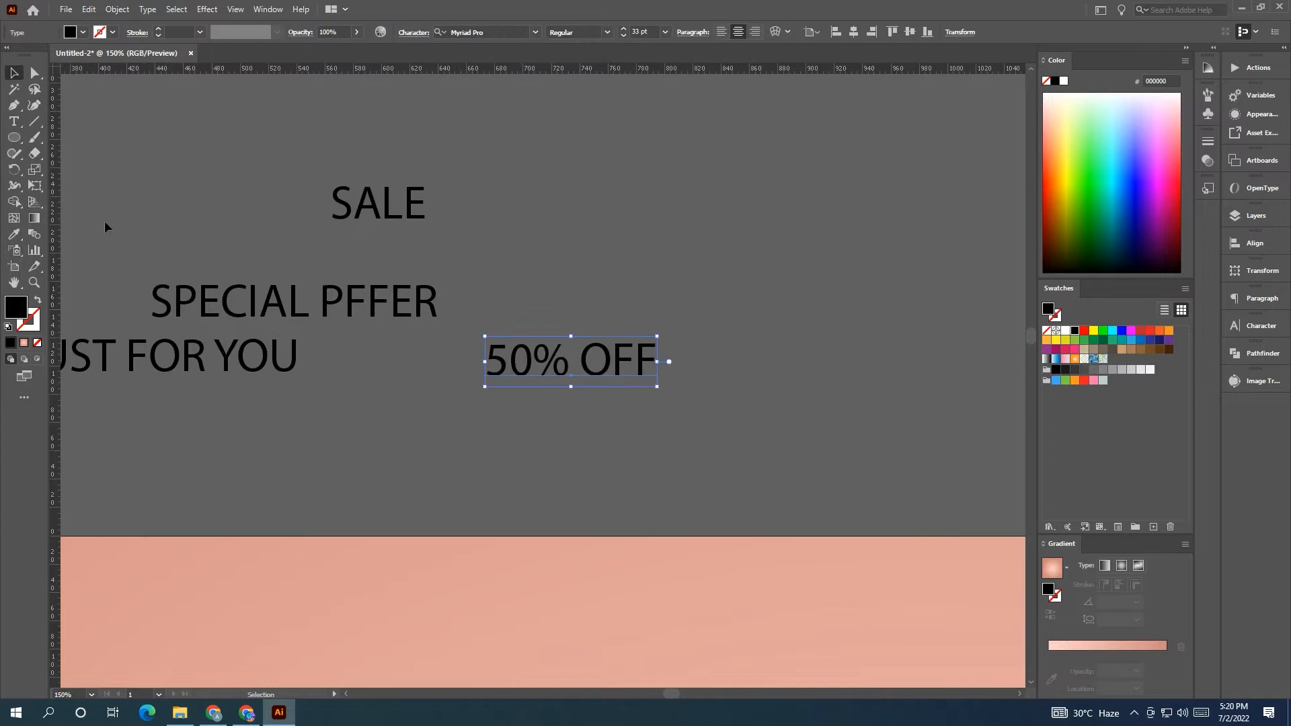
Add a separate text line reading "UP TO" above "50% OFF".
left_click(13, 121)
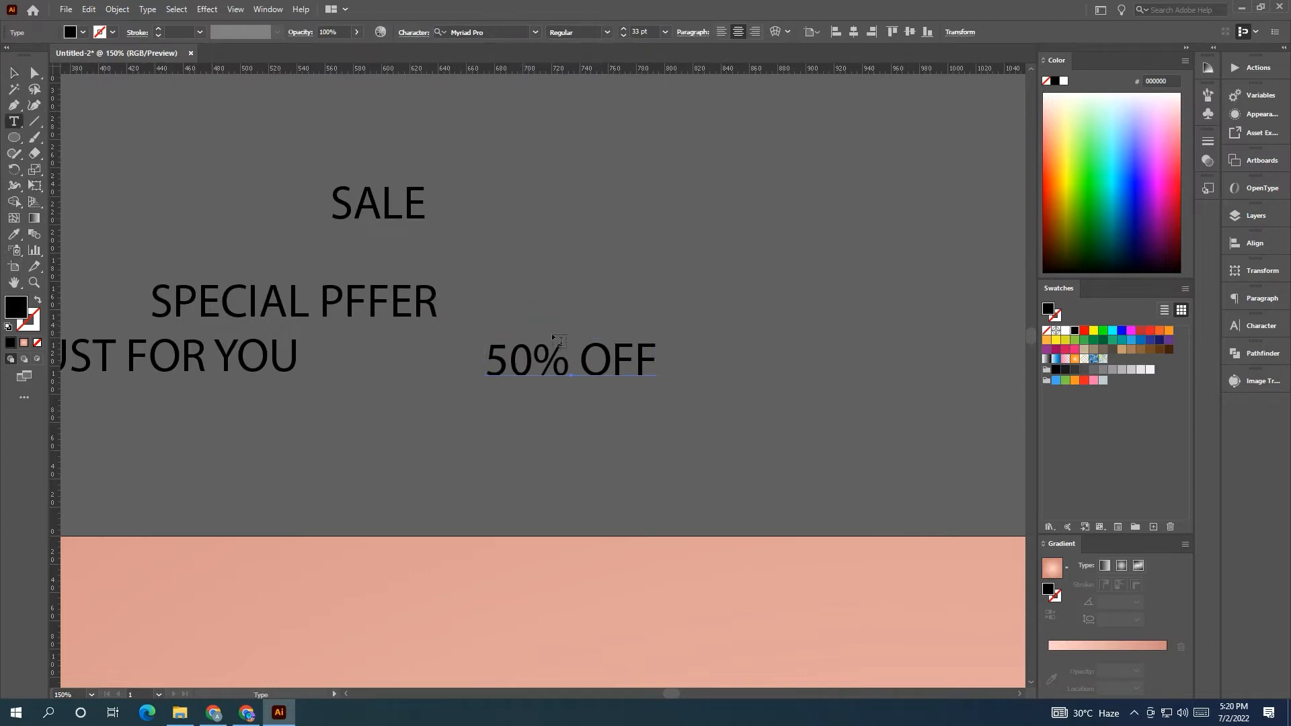
left_click(542, 260)
key("BackSpace")
type("UP TO")
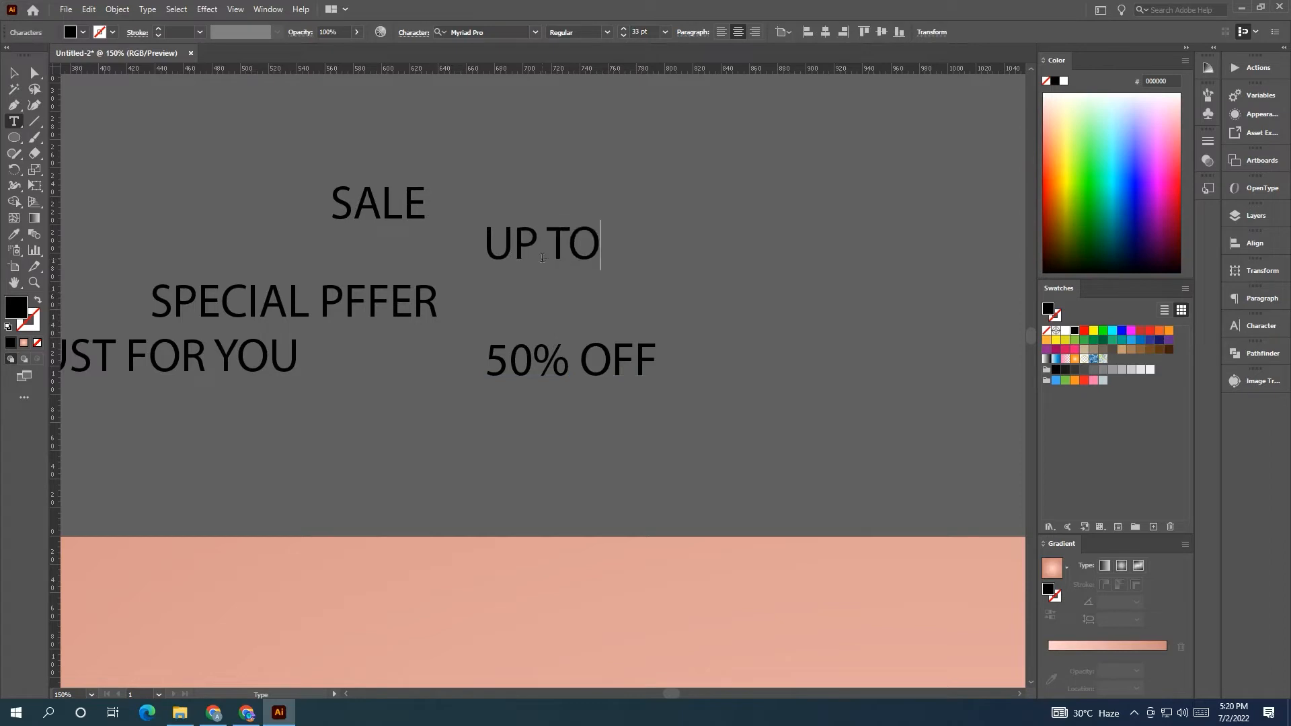
left_click(15, 75)
scroll(757, 224, "down", 2)
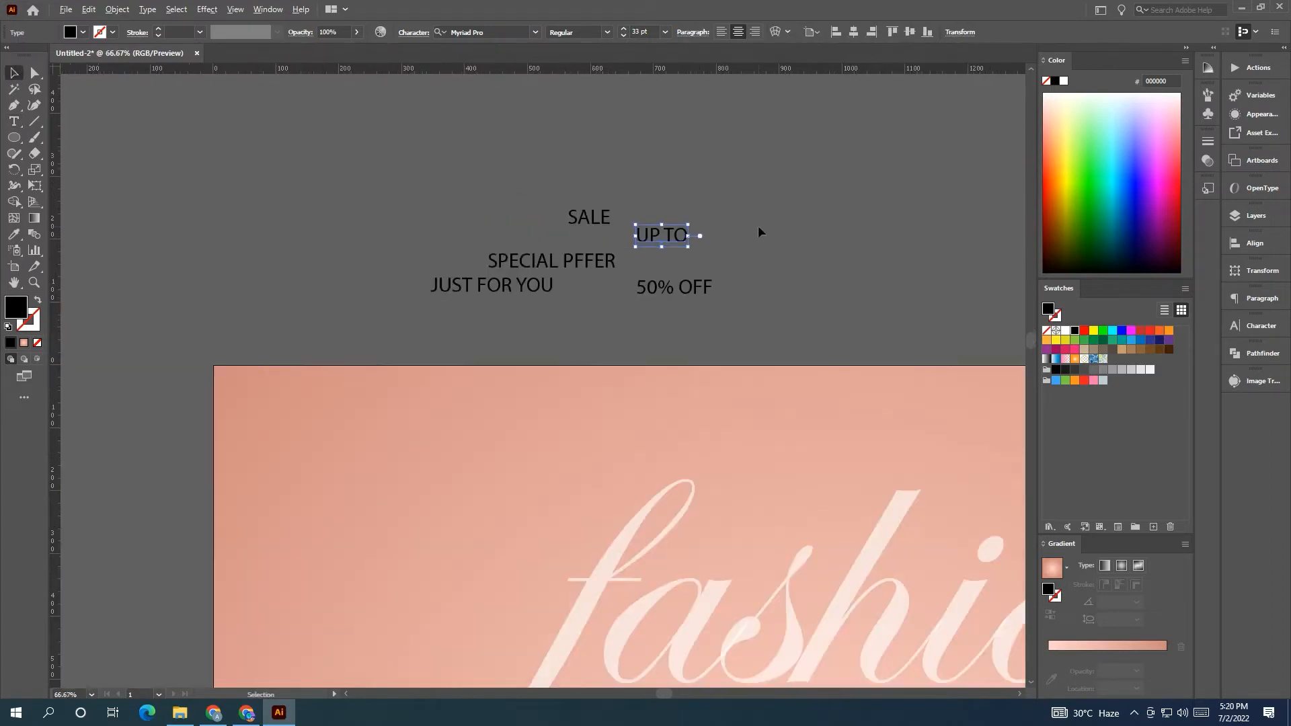
Set the "50% OFF" text in Roboto Bold at about 91 pt and place it inside the small salmon circle.
left_click_drag(852, 380, 426, 208)
scroll(428, 203, "down", 2)
left_click_drag(354, 157, 896, 483)
left_click(535, 33)
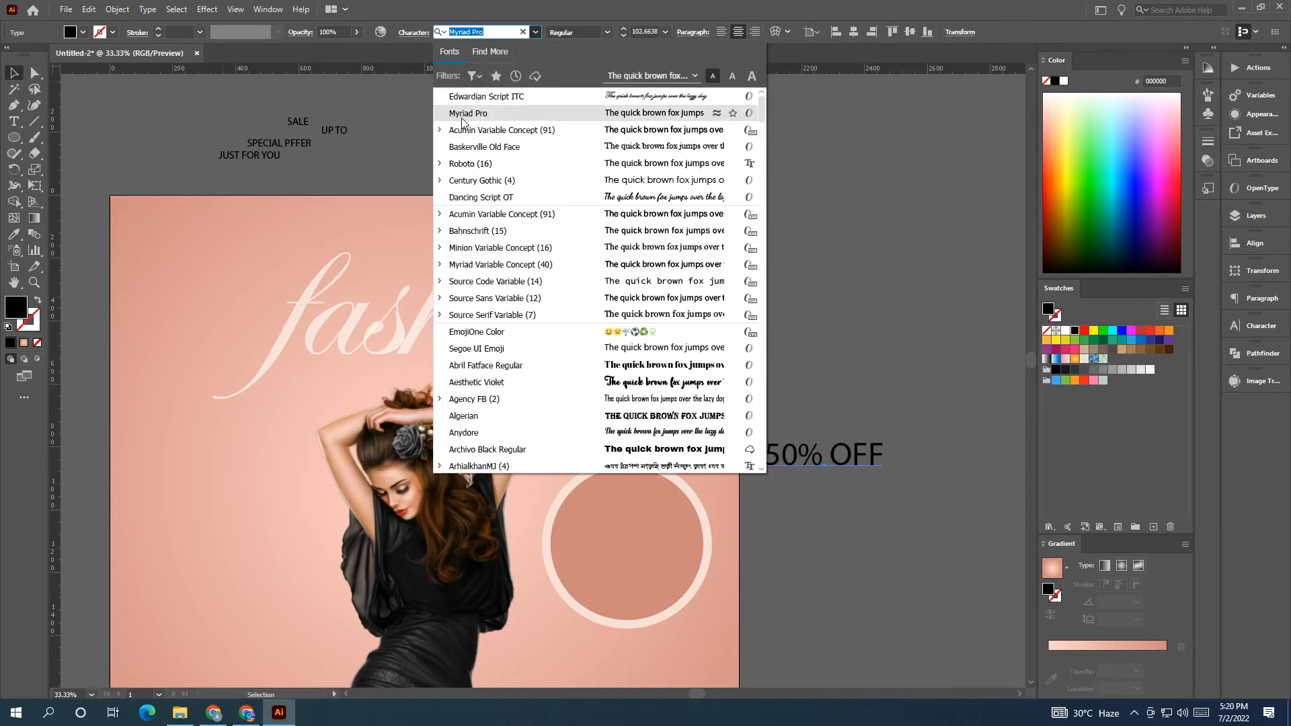
left_click(441, 164)
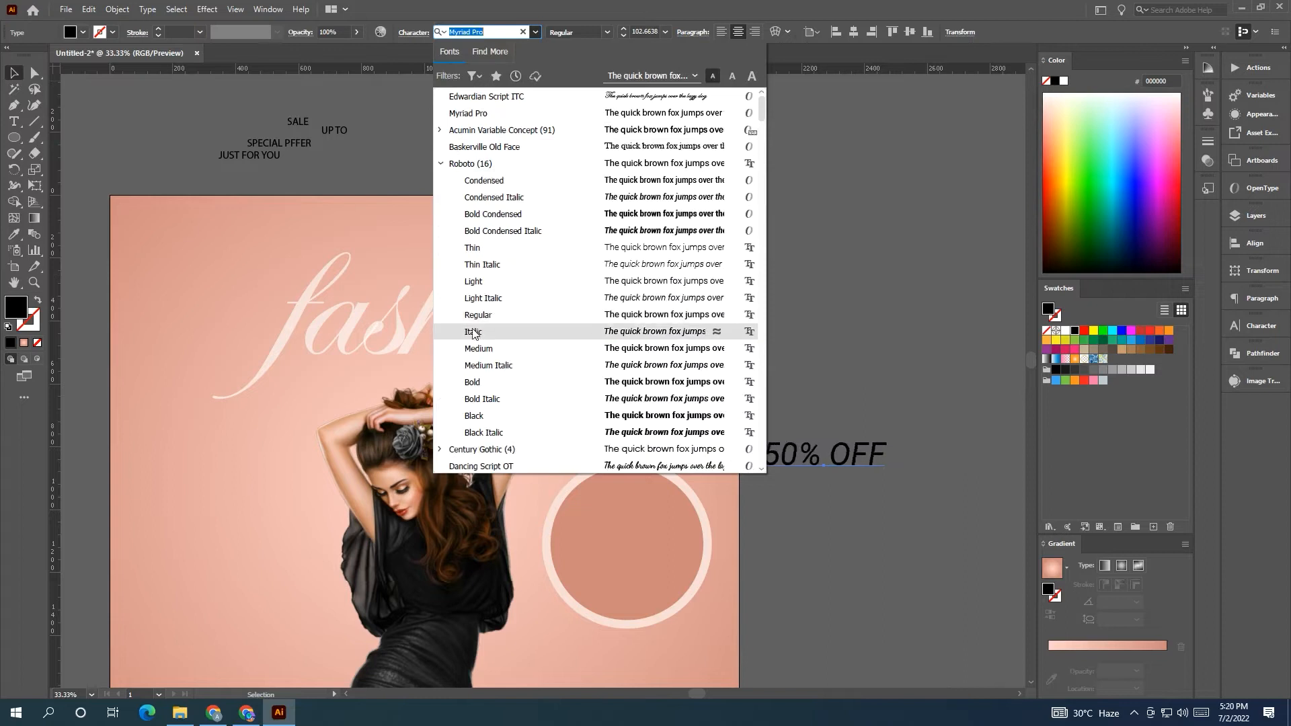
left_click(475, 387)
left_click_drag(810, 464, 620, 568)
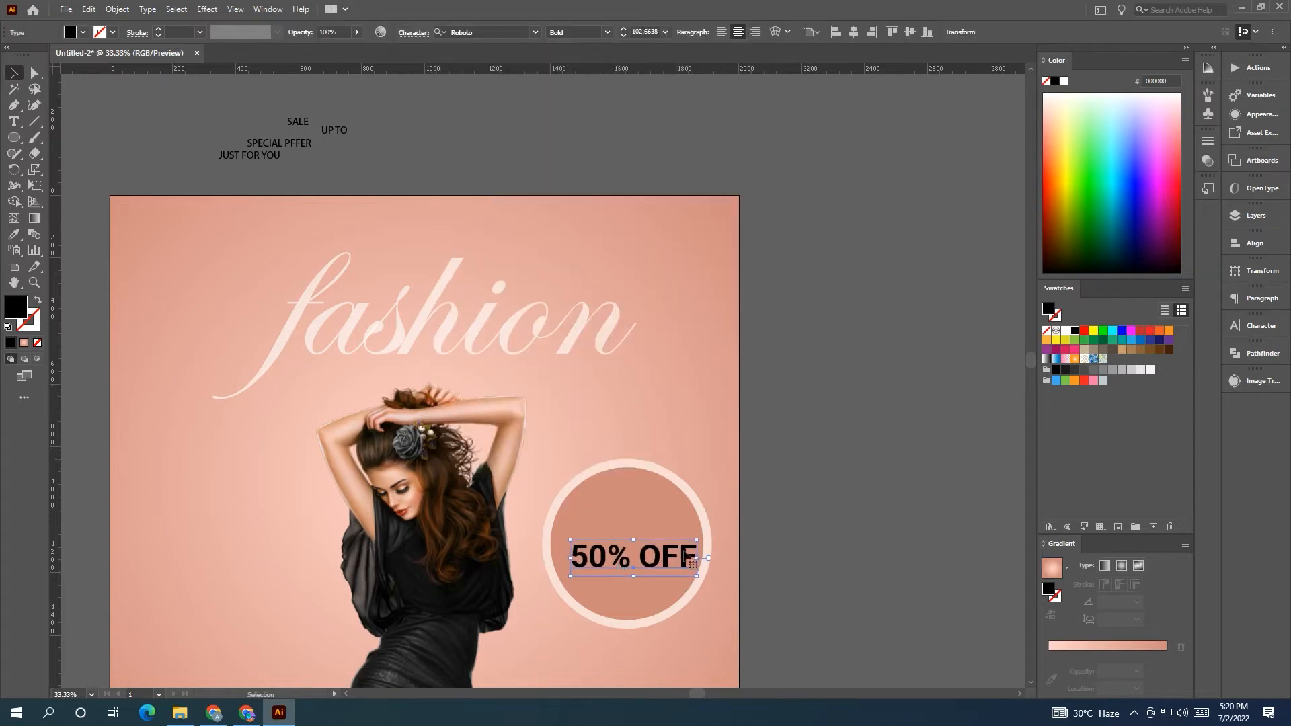
left_click_drag(685, 544, 665, 556)
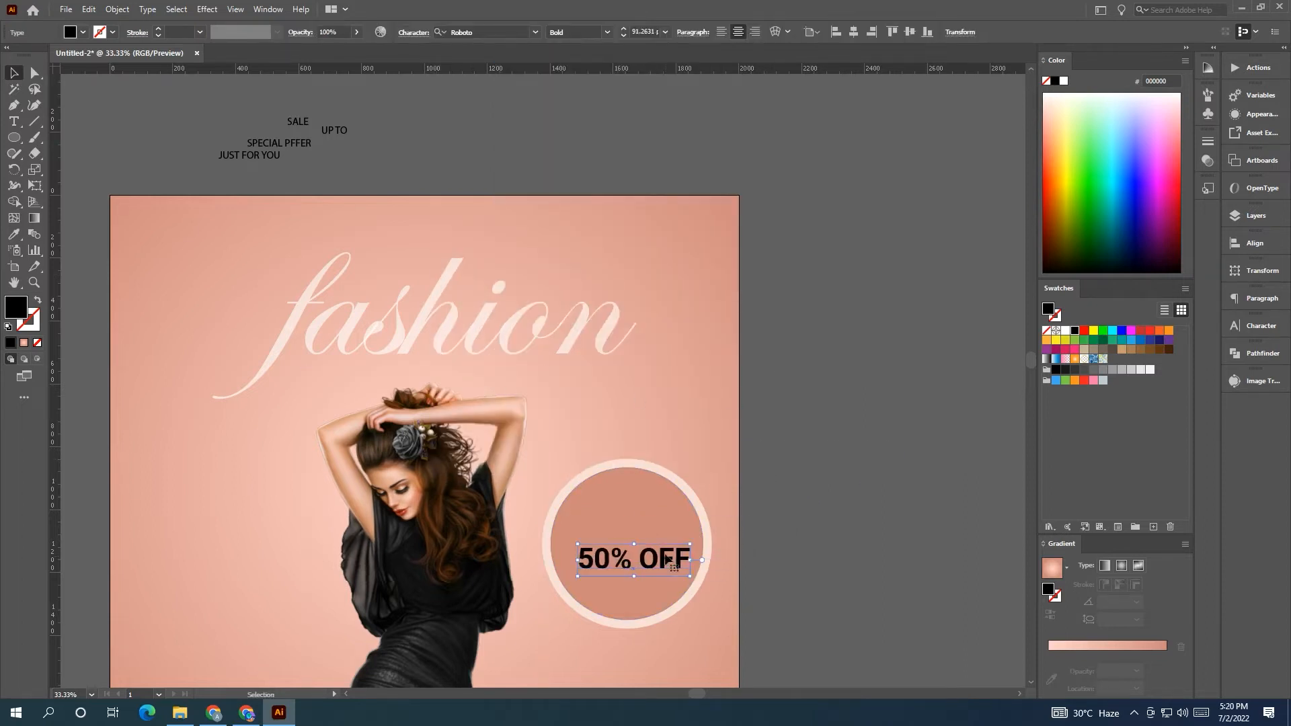
Match "UP TO" to the "50% OFF" text style and place it above that line in the circle at about 77 pt.
left_click(334, 134)
key("i")
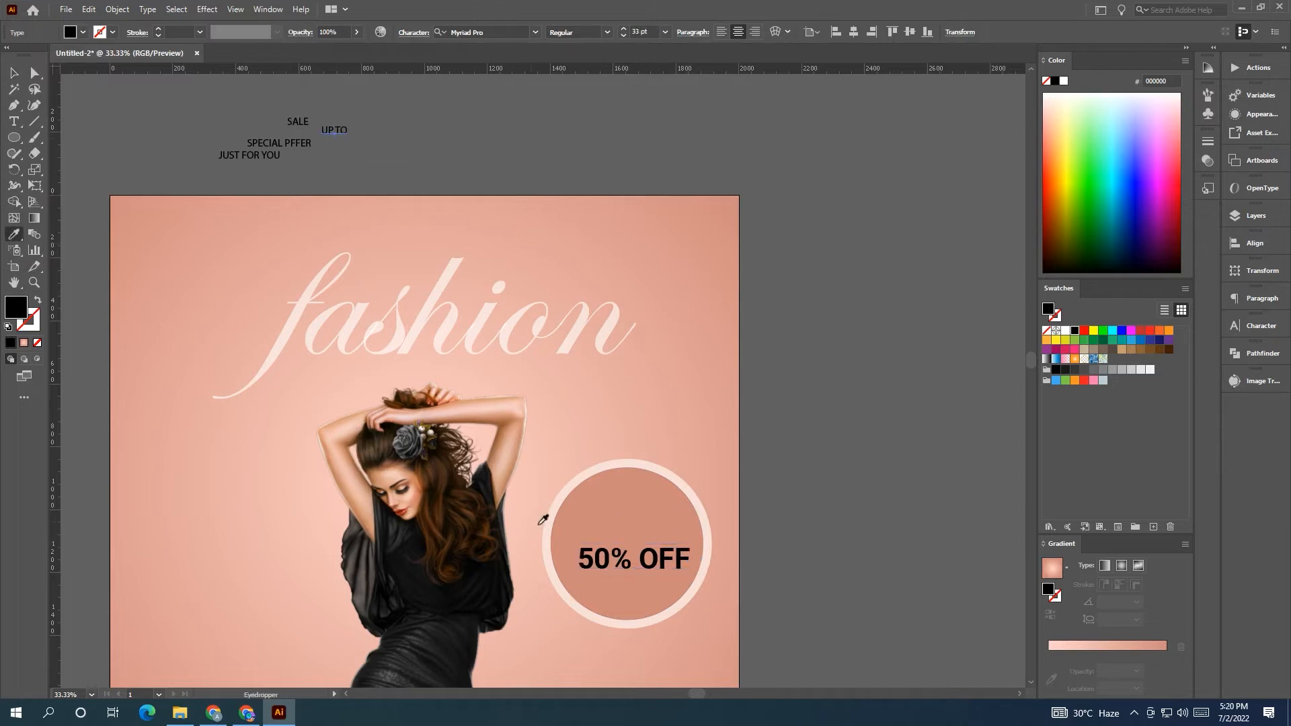
left_click(653, 559)
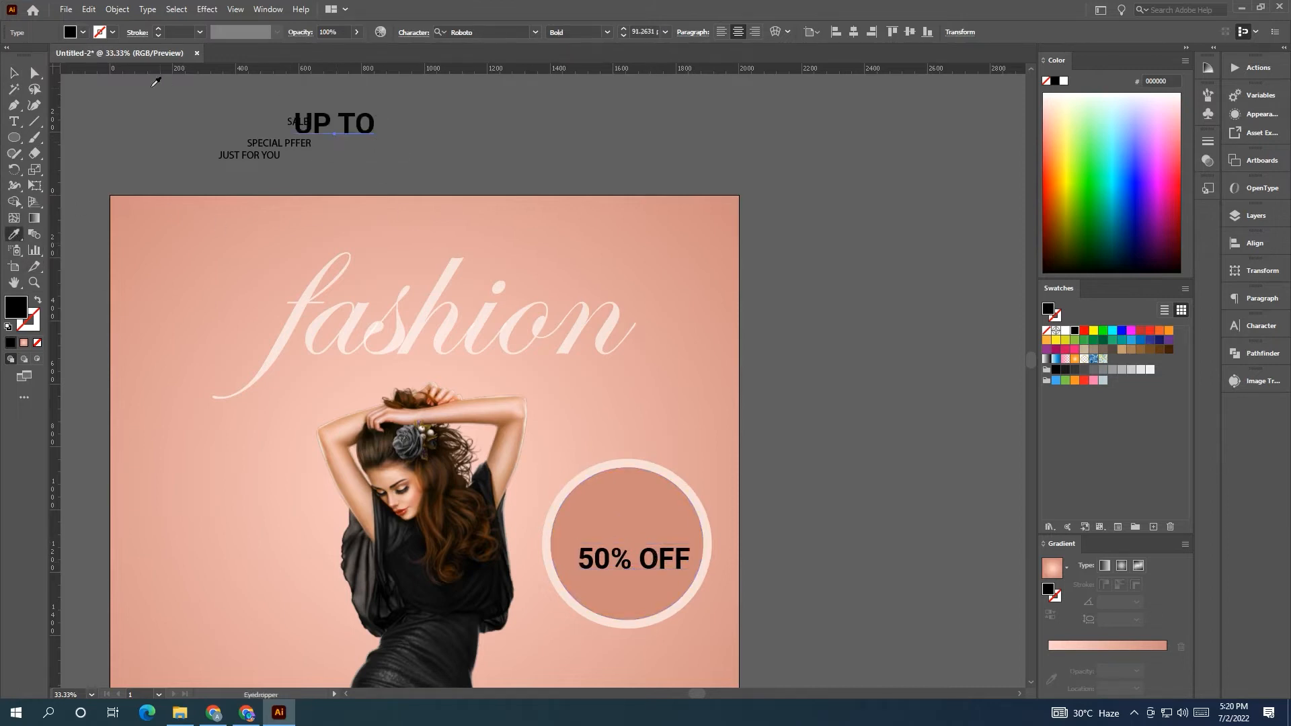
left_click(13, 72)
left_click_drag(371, 132, 655, 532)
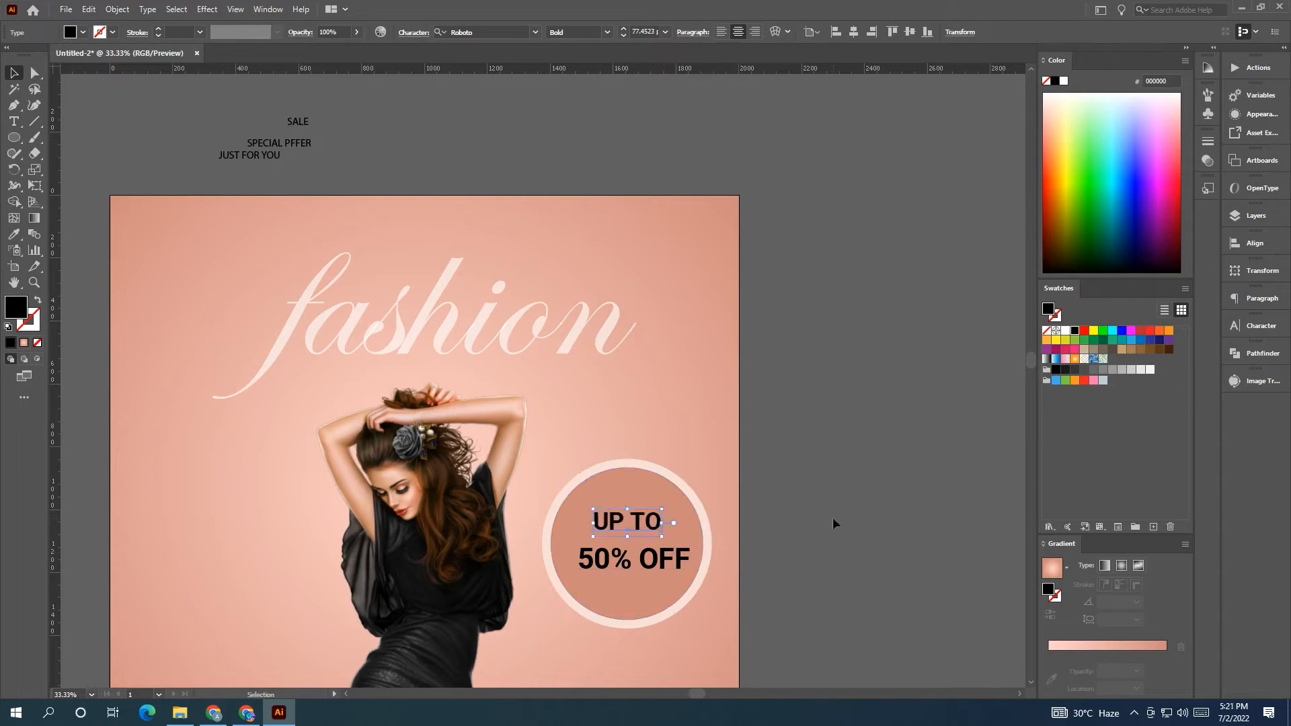
Set only the "50%" characters of the offer text to 132 pt, leaving "OFF" at its smaller size.
key("ctrl+minus")
left_click(542, 422)
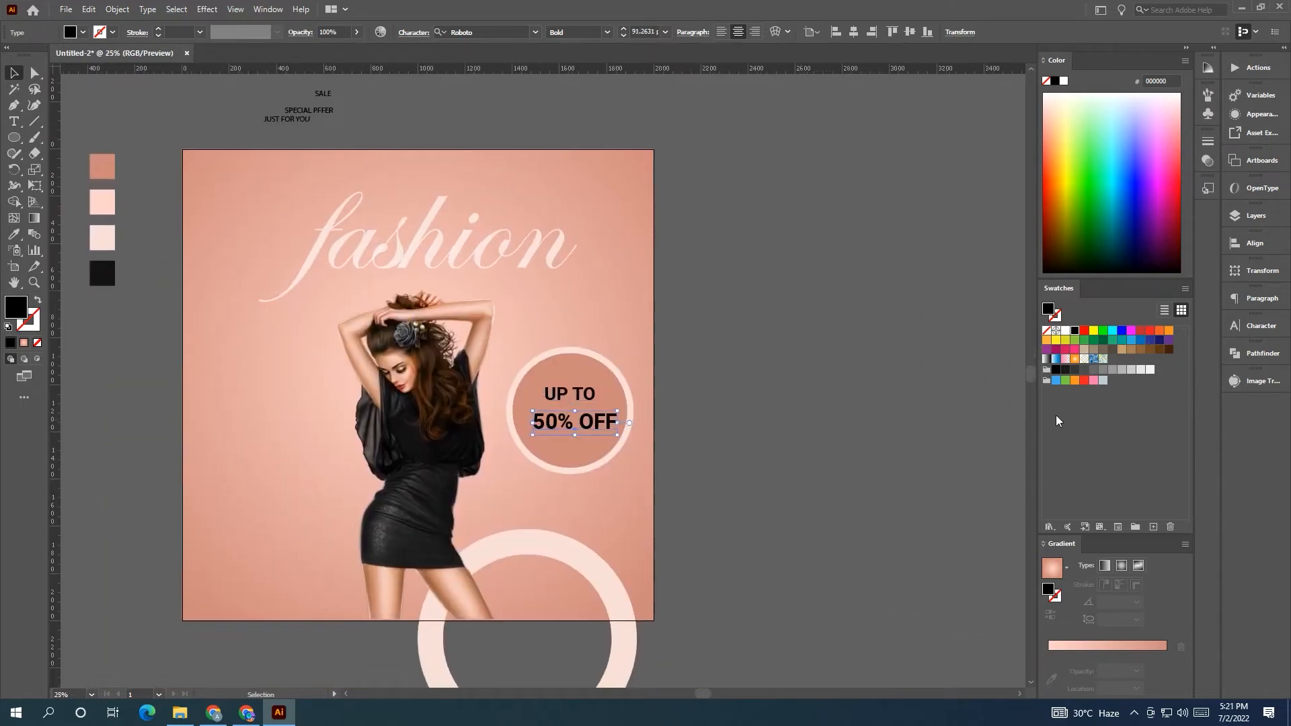
left_click(1259, 334)
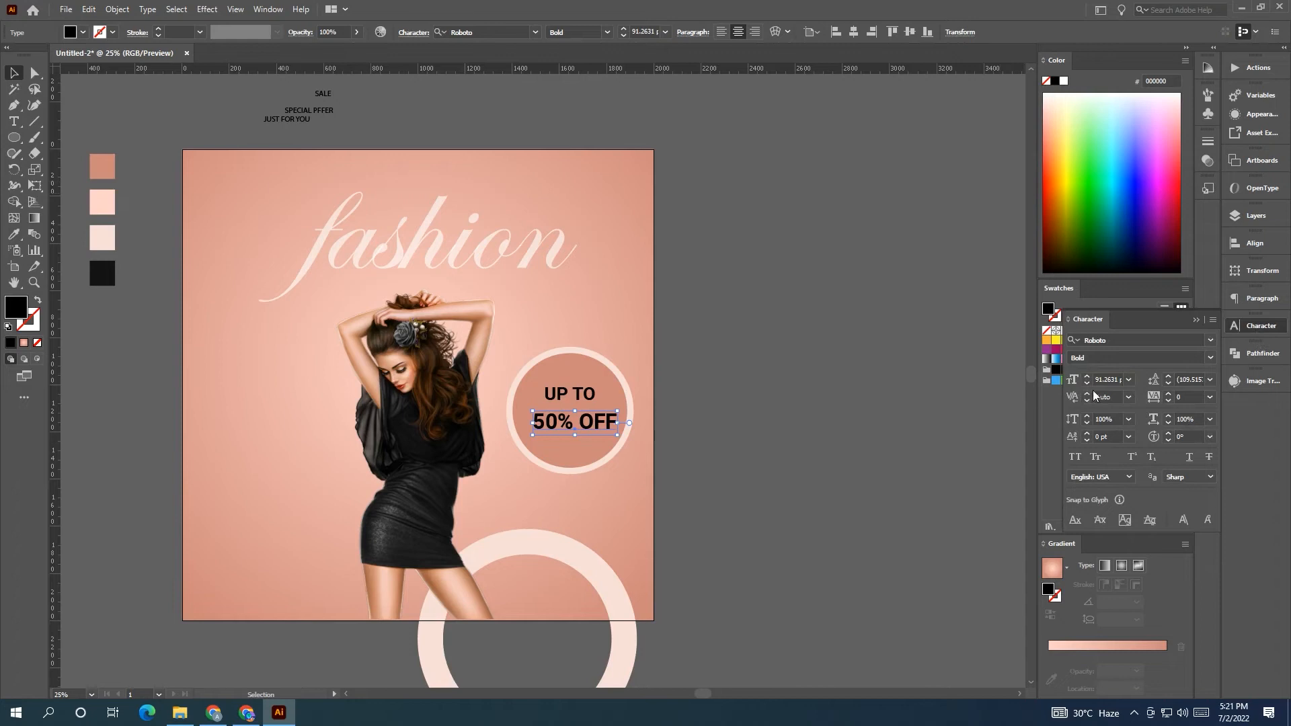
left_click(13, 122)
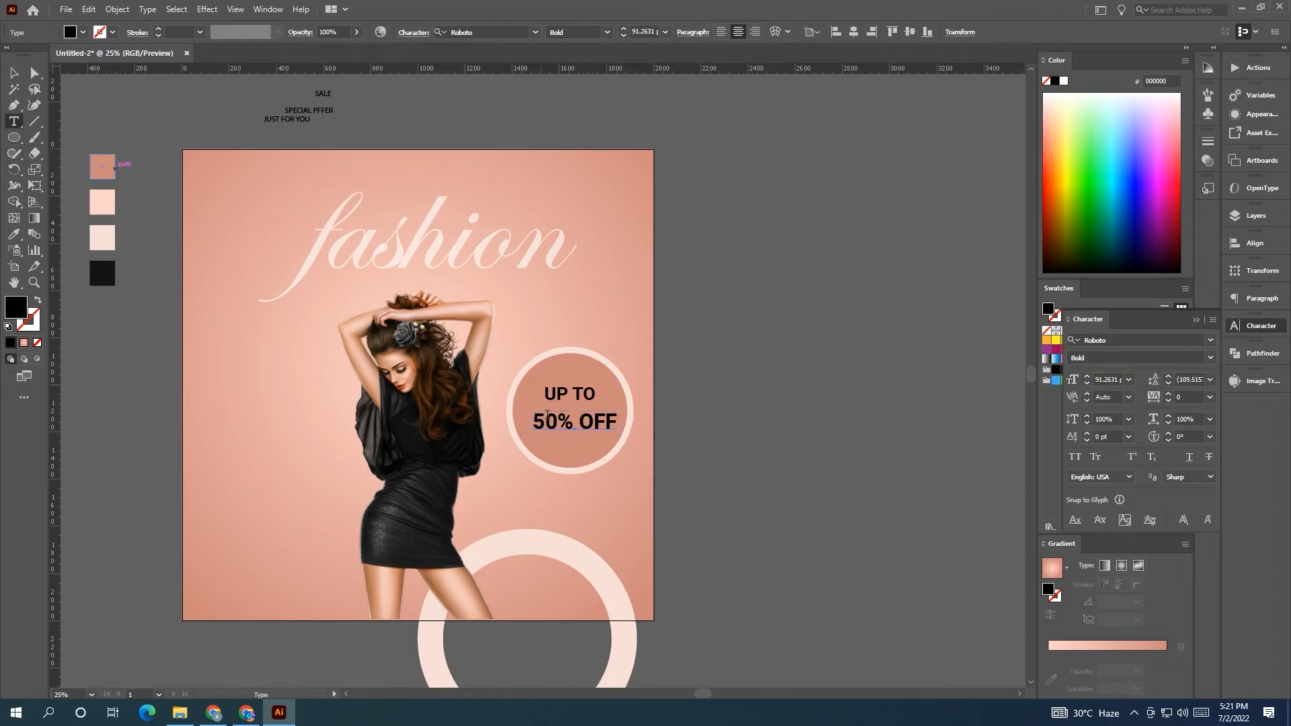
double_click(572, 422)
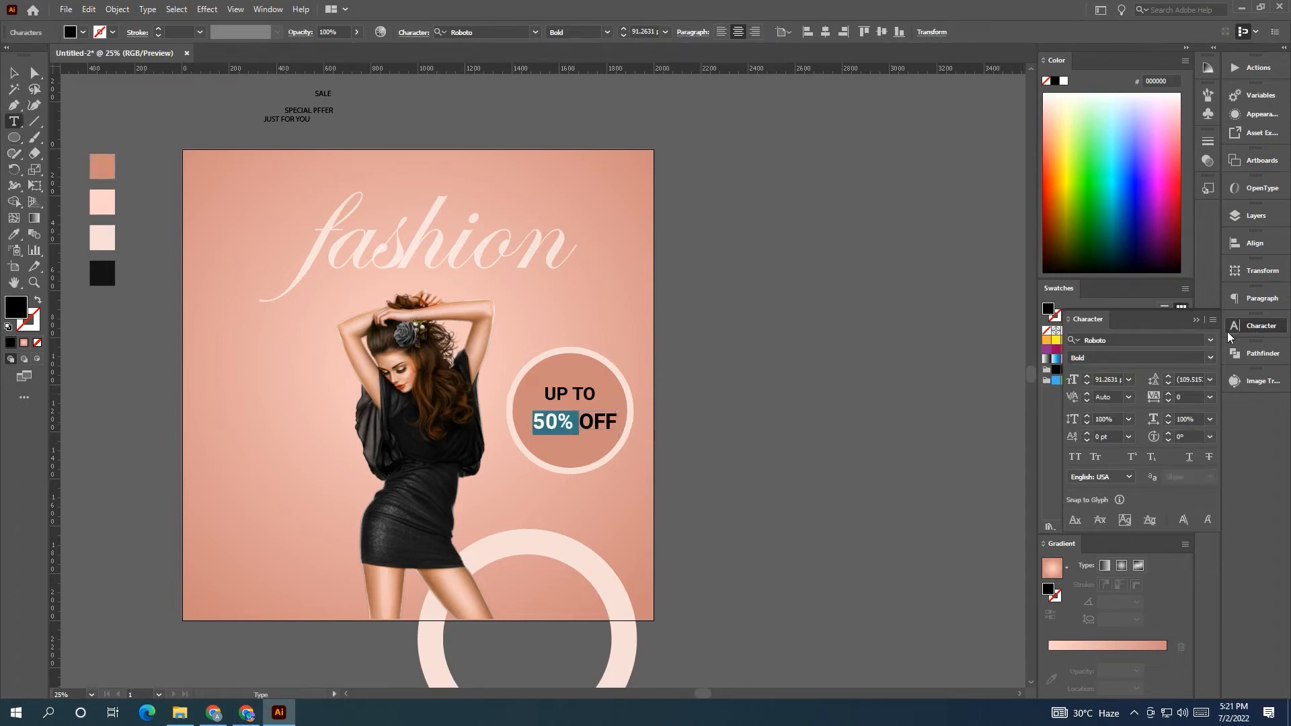
left_click(1115, 378)
key("Up")
key("Up")
key("Up")
key("Up")
key("Up")
key("Up")
key("Up")
key("Up")
key("Up")
key("Up")
key("Up")
key("Up")
key("Up")
key("Up")
key("Up")
key("Up")
key("Up")
key("Up")
key("Up")
key("Up")
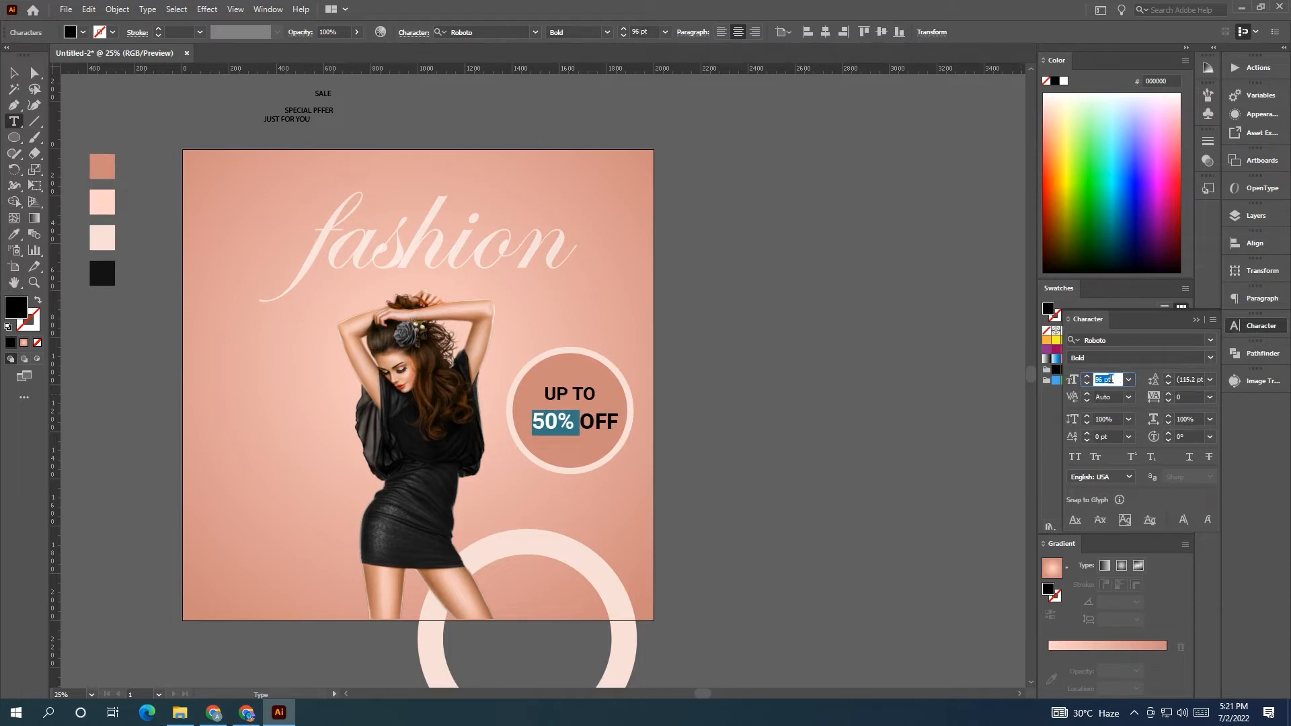
key("Up")
key("Up")
key("Up")
key("Up")
key("Up")
key("Up")
key("Up")
key("Up")
key("Up")
key("Up")
key("Up")
key("Up")
key("Up")
key("Up")
key("Up")
key("Up")
key("Up")
key("Up")
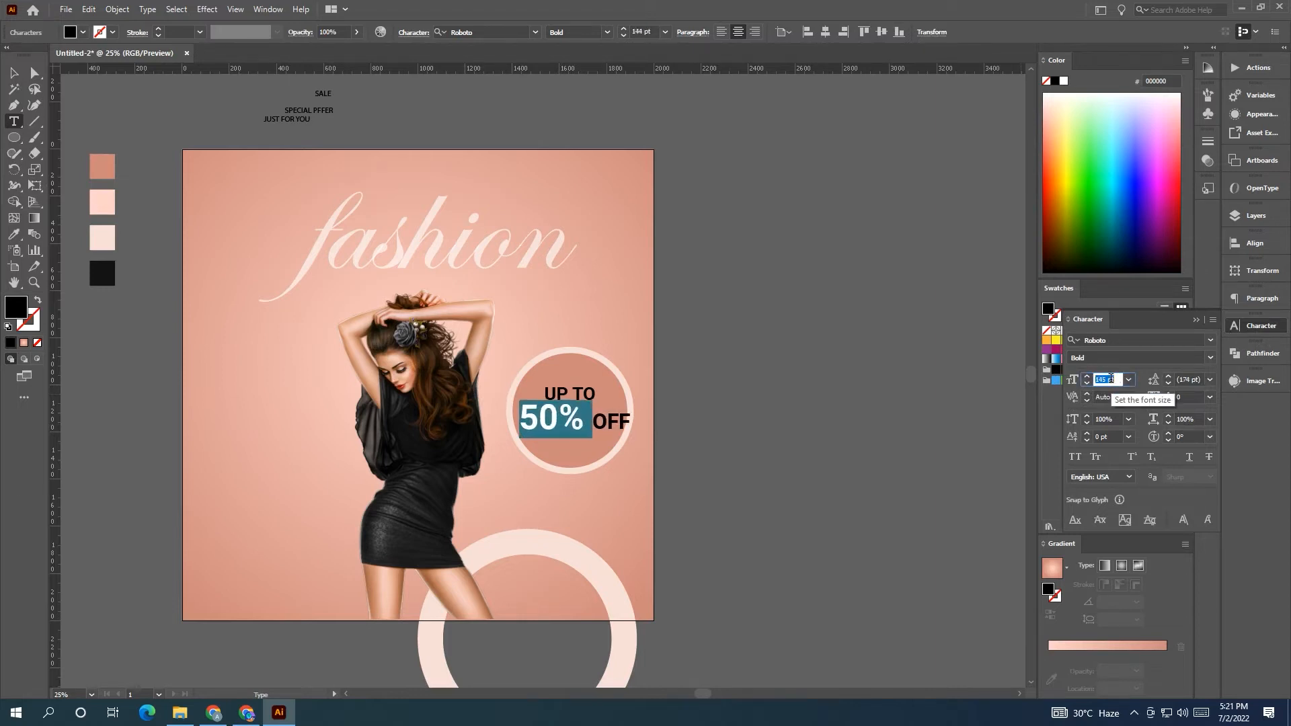
key("Down")
key("Down")
key("Down")
key("Down")
key("Down")
key("Down")
key("Down")
key("Down")
key("Down")
key("Down")
key("Down")
key("Down")
key("Down")
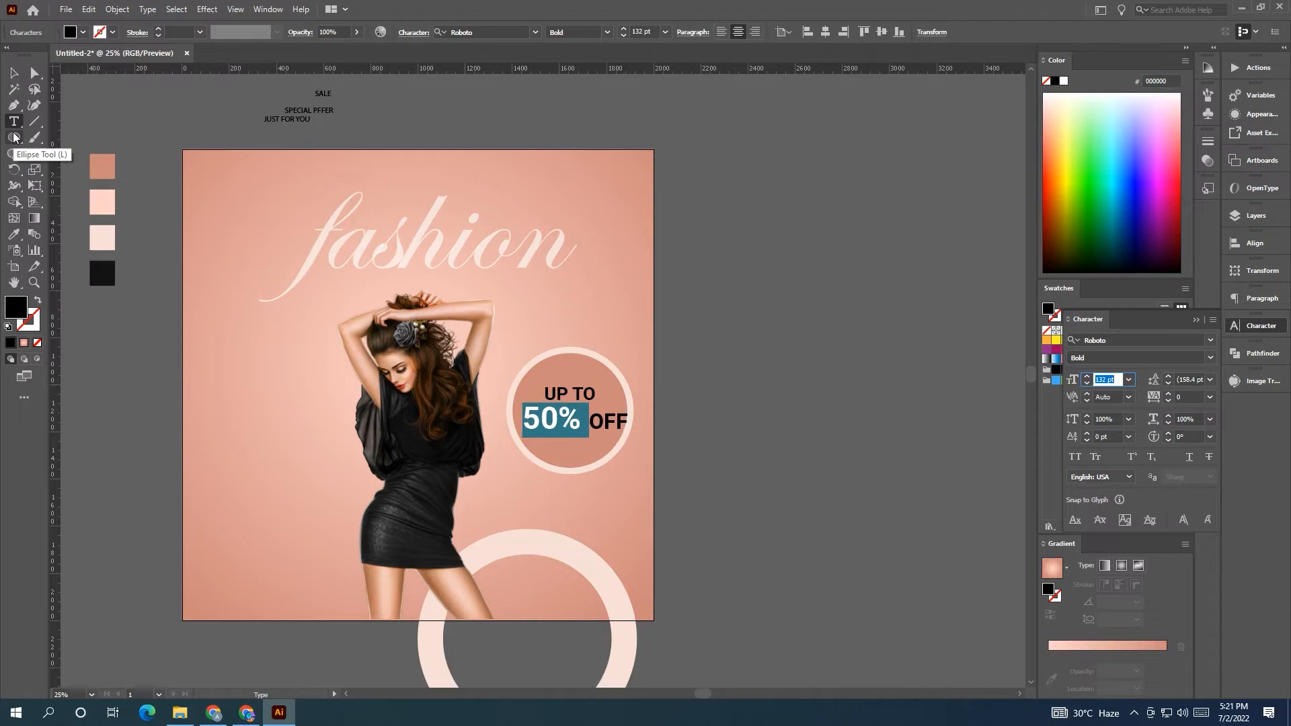
left_click(14, 74)
Scale the "50% OFF" line down slightly to fit inside the circle and group it with "UP TO".
scroll(806, 403, "down", 1)
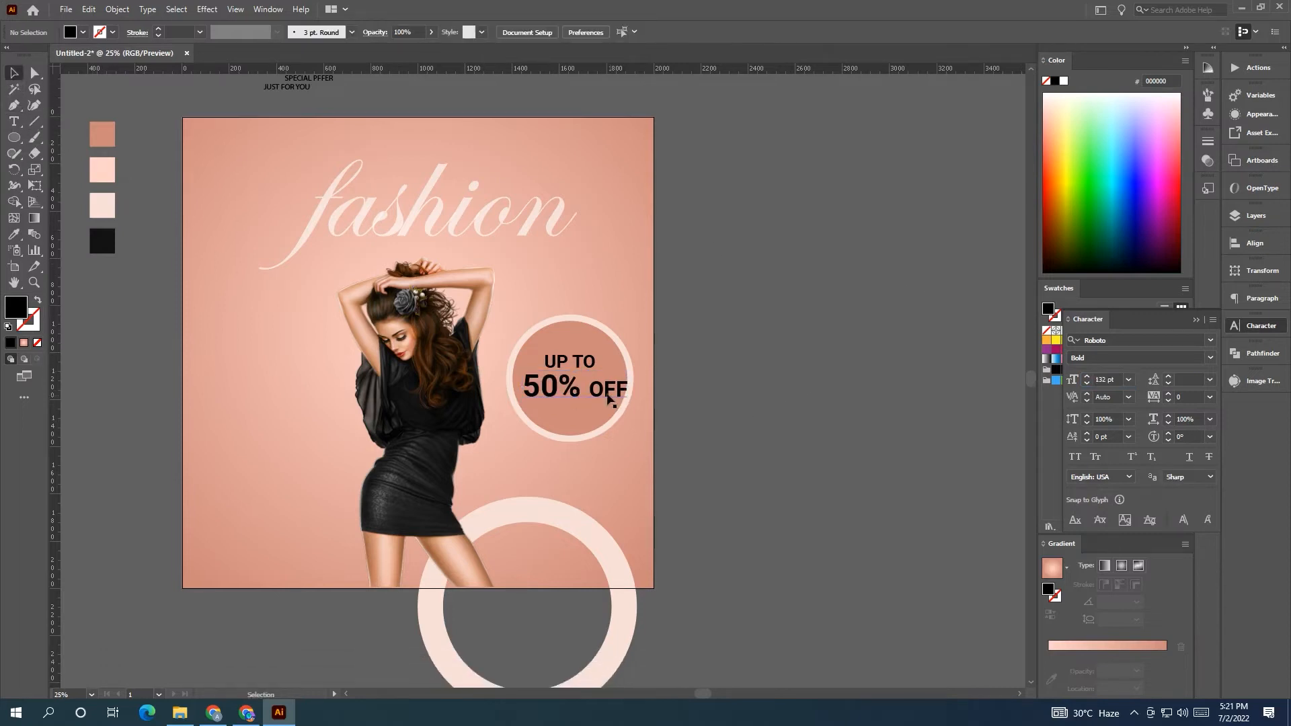
left_click_drag(626, 371, 591, 367)
left_click(594, 397)
left_click(592, 366, "shift")
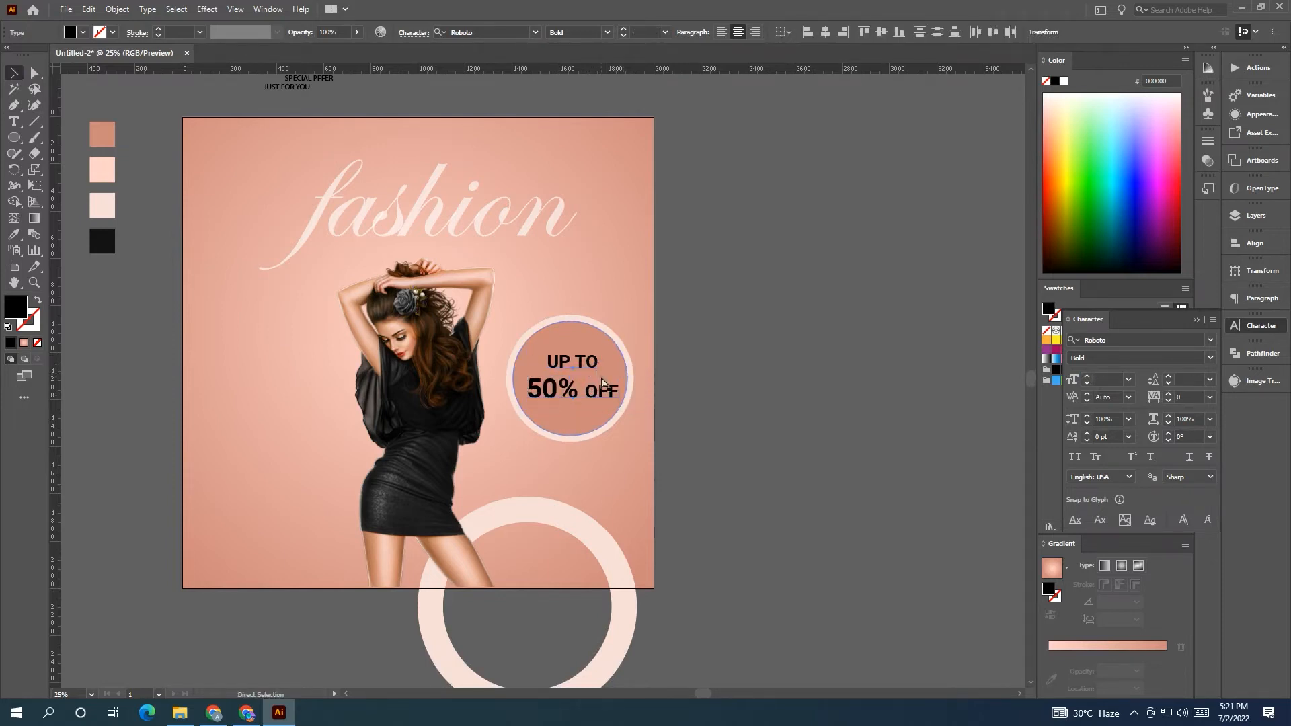
key("ctrl+g")
key("v")
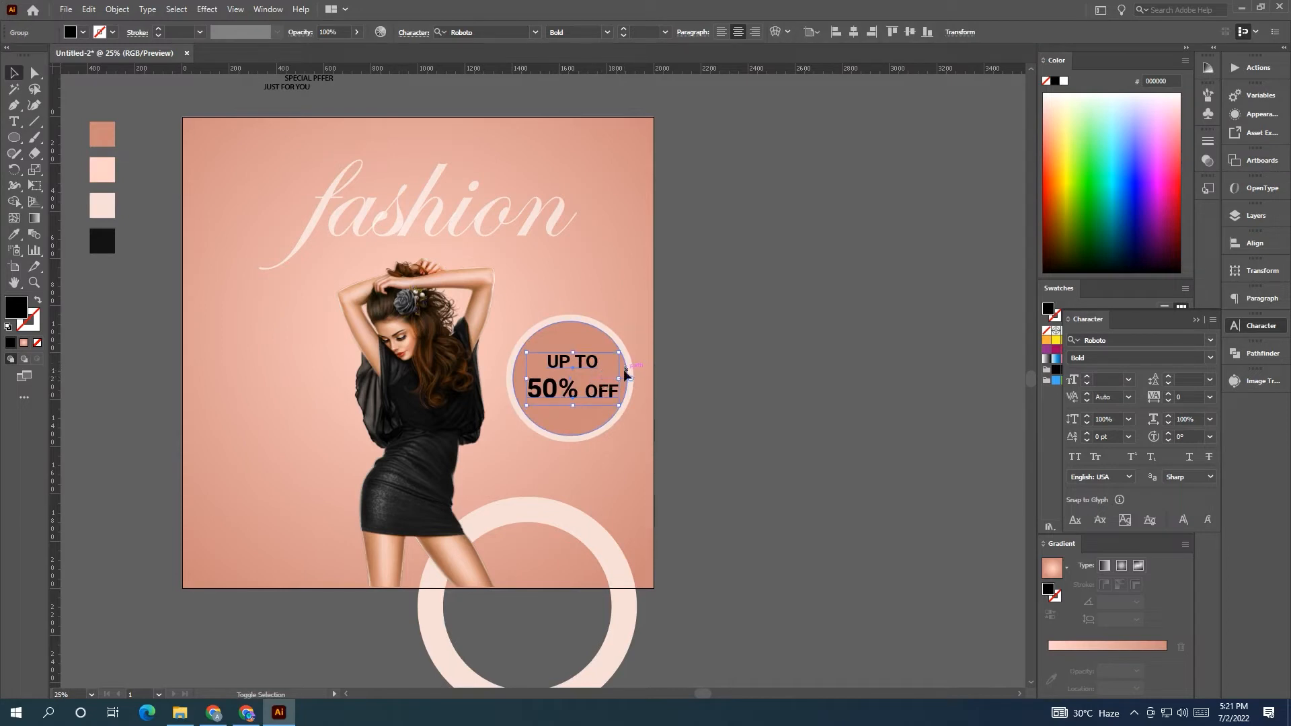
Centre the grouped offer text horizontally and vertically on the small salmon circle.
key("ctrl+shift+a")
left_click(603, 347)
left_click(593, 368, "shift")
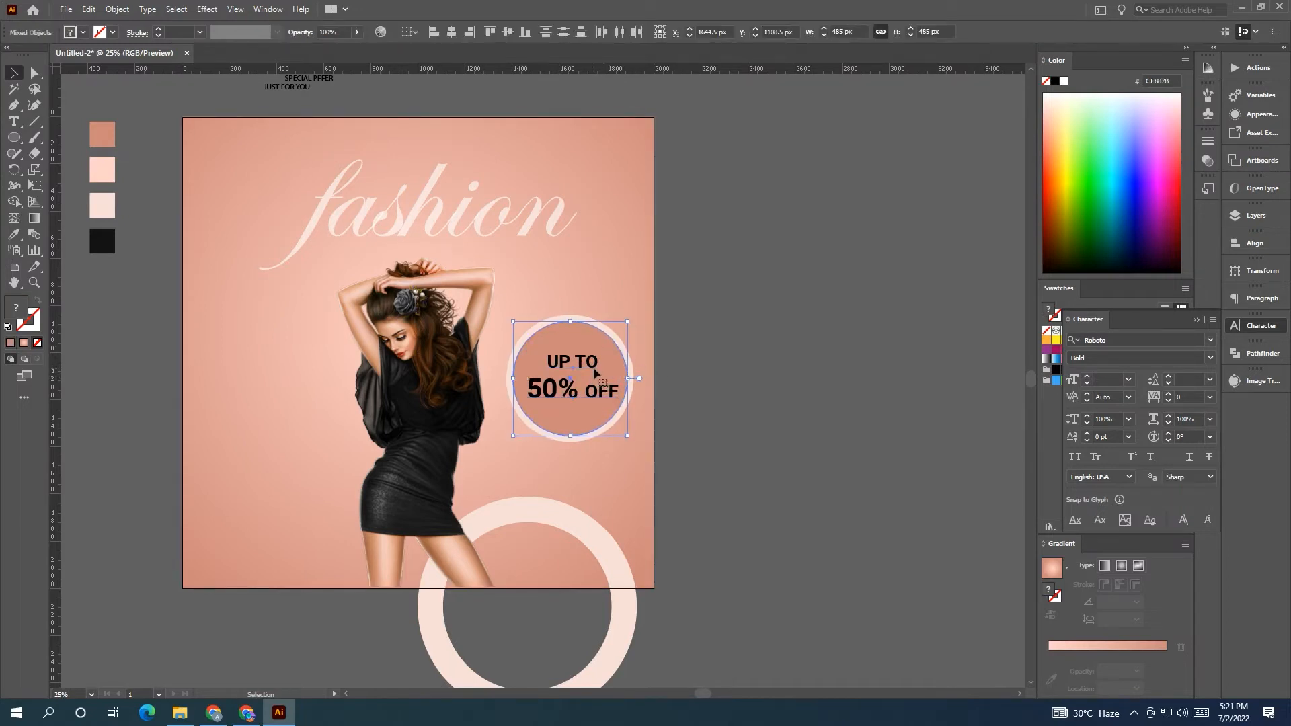
left_click(607, 359)
left_click(451, 31)
left_click(507, 32)
left_click(807, 248)
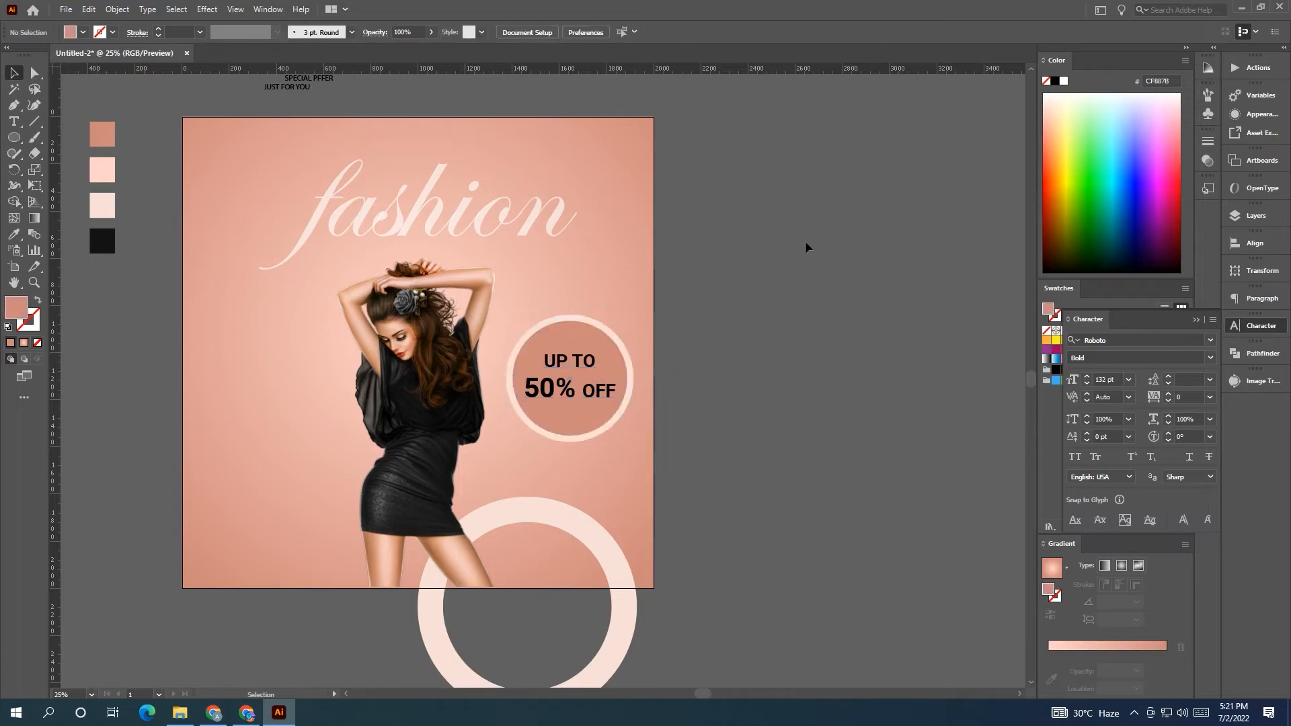
Recolour the grouped offer text with the pale pink F7DDD7 sampled from the large ring.
left_click(582, 398)
left_click(13, 234)
left_click(553, 511)
left_click(14, 72)
left_click(749, 246)
left_click(1195, 324)
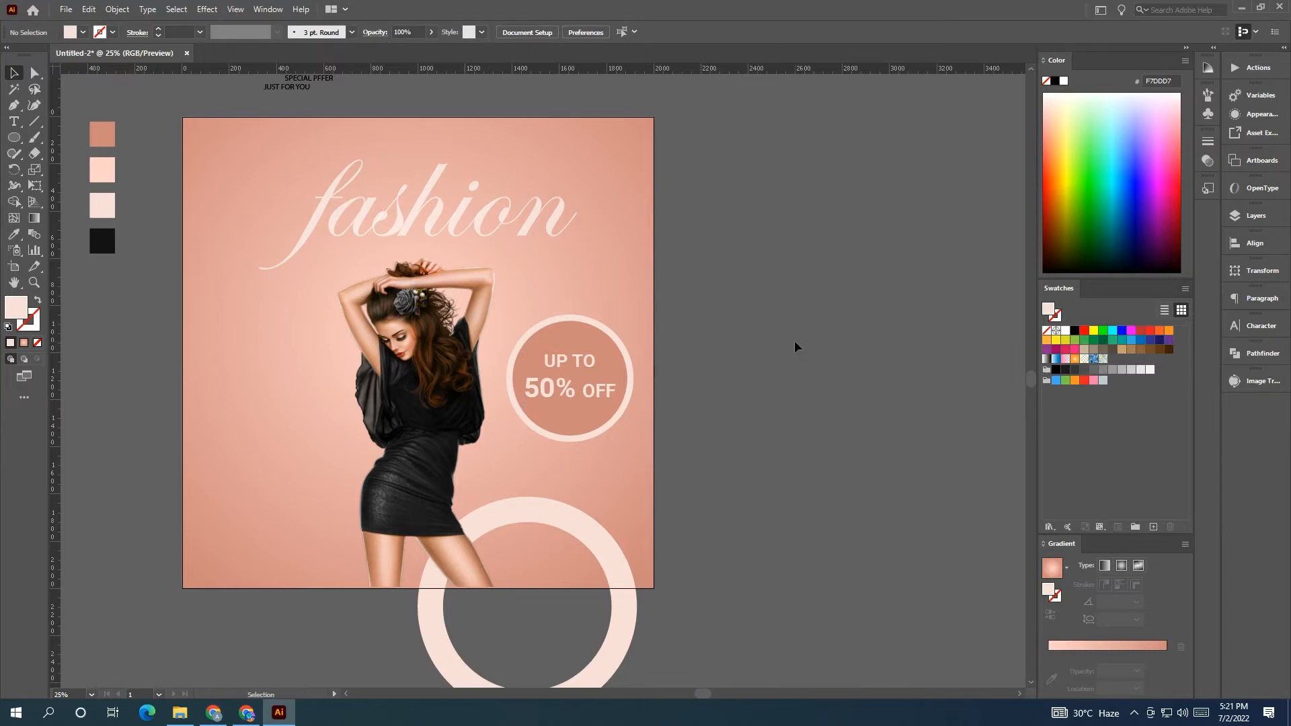
Enlarge the "SALE" text to about 225 pt and place it beside the model's raised elbow, opposite the offer circle.
scroll(369, 164, "up", 3)
left_click_drag(316, 168, 390, 497)
mouse_move(302, 414)
left_mouse_down()
mouse_move(269, 434)
mouse_move(283, 427)
left_mouse_up()
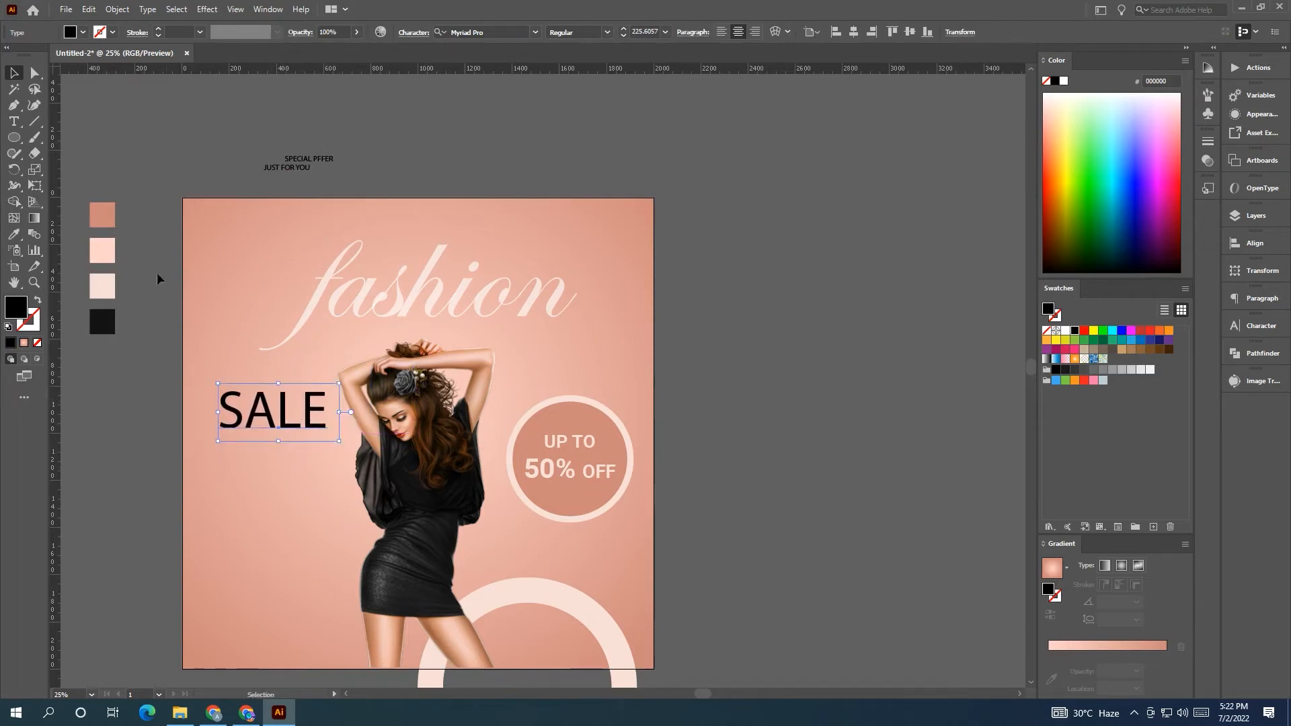
Match "SALE" to the pale pink Roboto Bold style of the offer text and move it slightly lower beside the model.
left_click(14, 234)
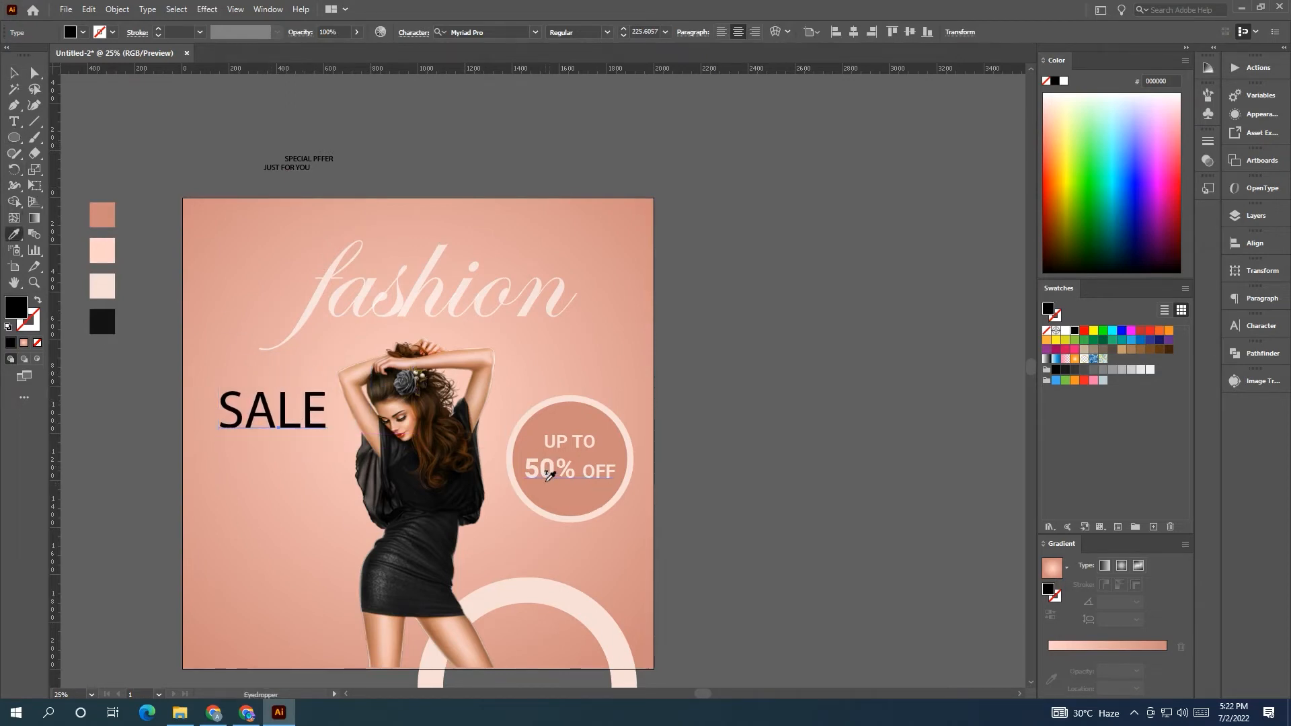
left_click(548, 474)
left_click(13, 73)
left_click_drag(314, 435, 277, 463)
key("ctrl+z")
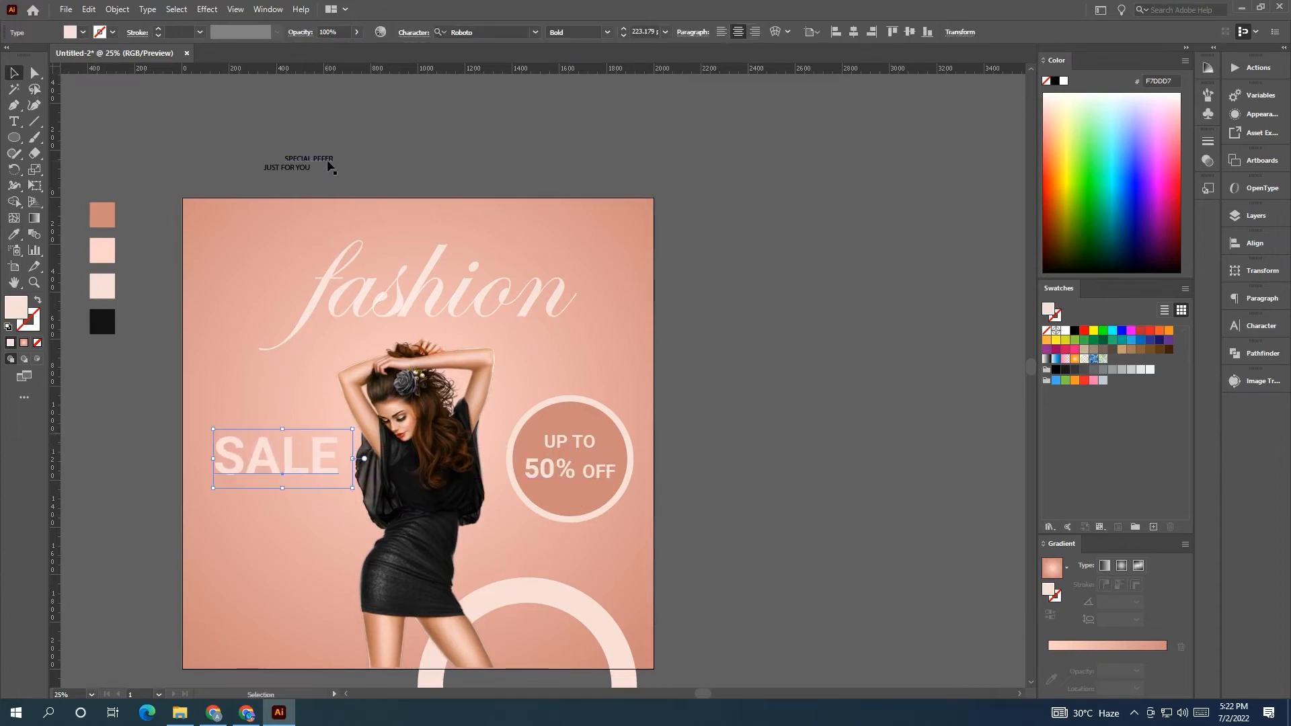
Place "SPECIAL PFFER" directly above "SALE", match it to the "UP TO" text style and colour it near-black 1A1A1A.
left_click(303, 159)
left_click_drag(325, 164, 343, 442)
key("i")
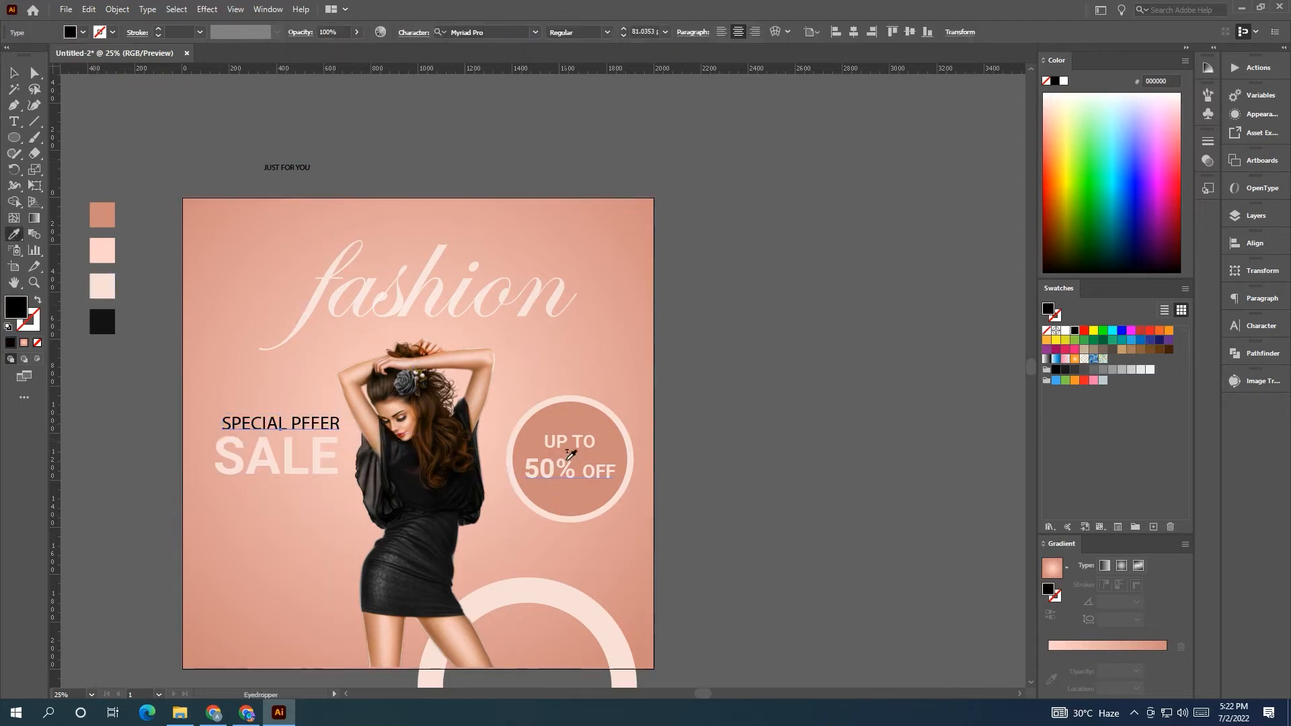
left_click(565, 444)
left_click(14, 75)
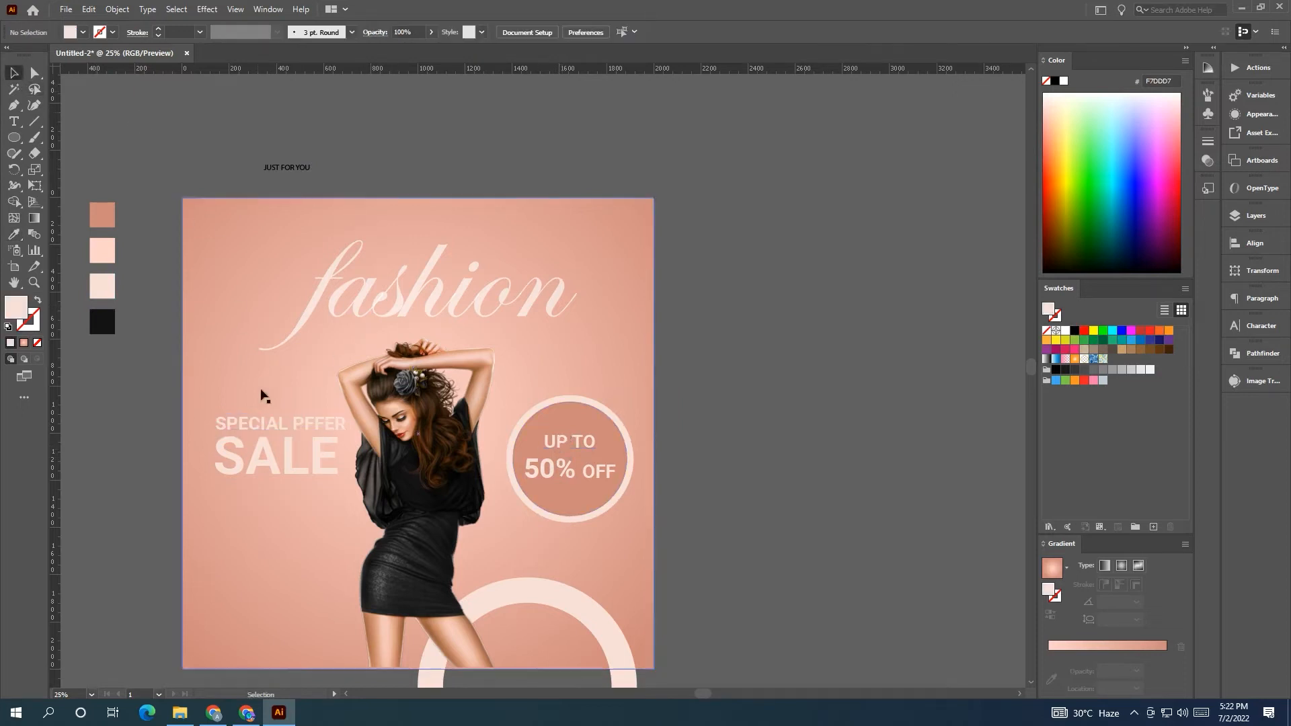
left_click(1085, 370)
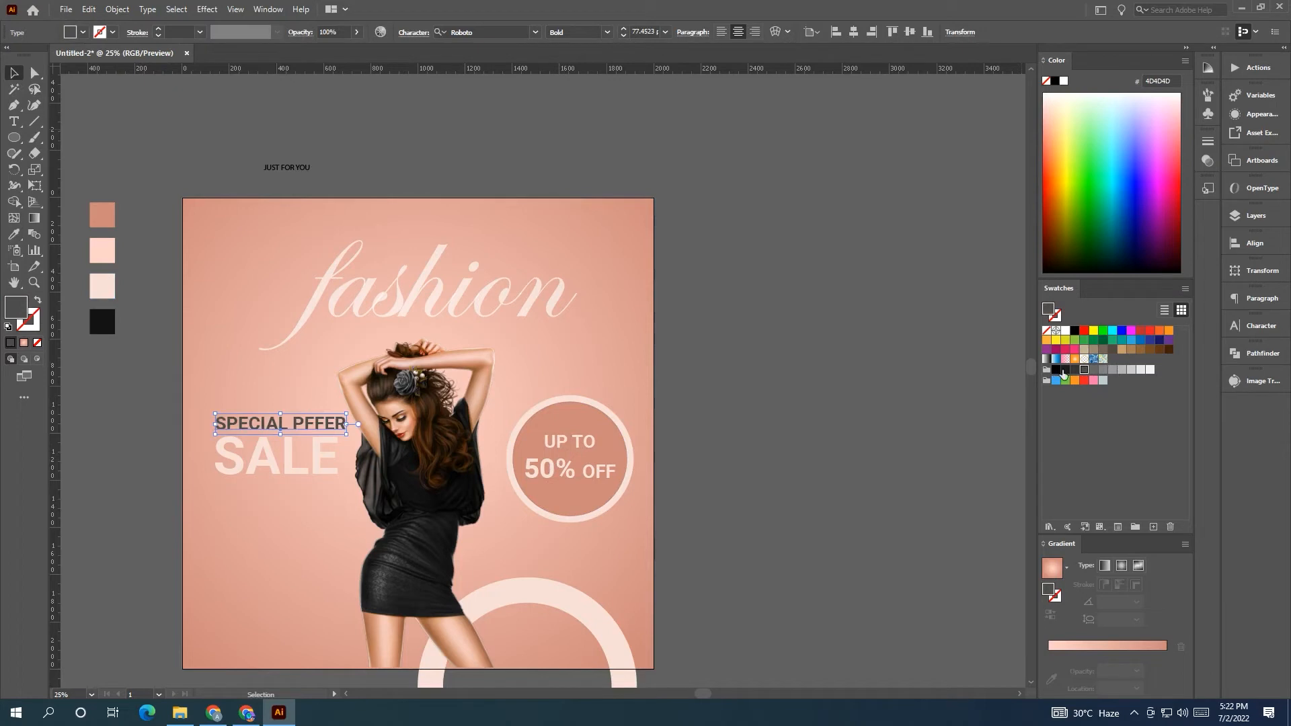
Recolour "SALE" by sampling the salmon palette square and darkening the fill to B57971.
left_click(316, 454)
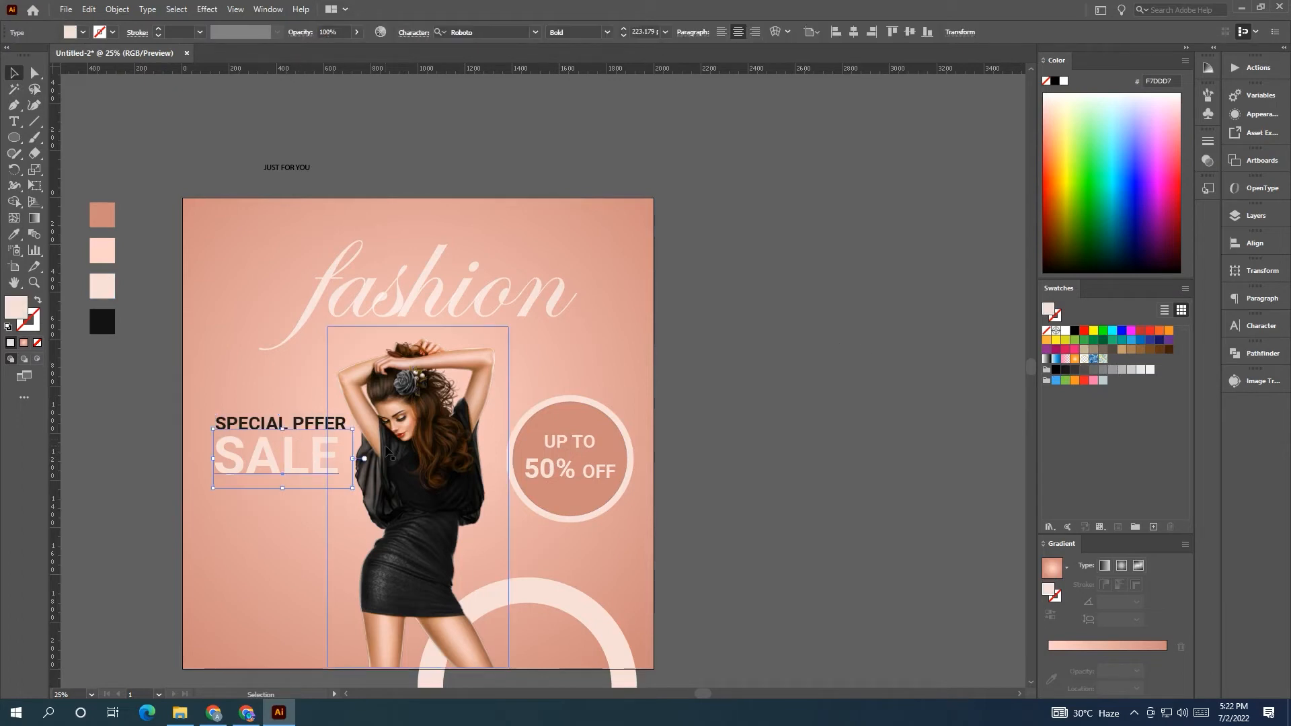
left_click(13, 234)
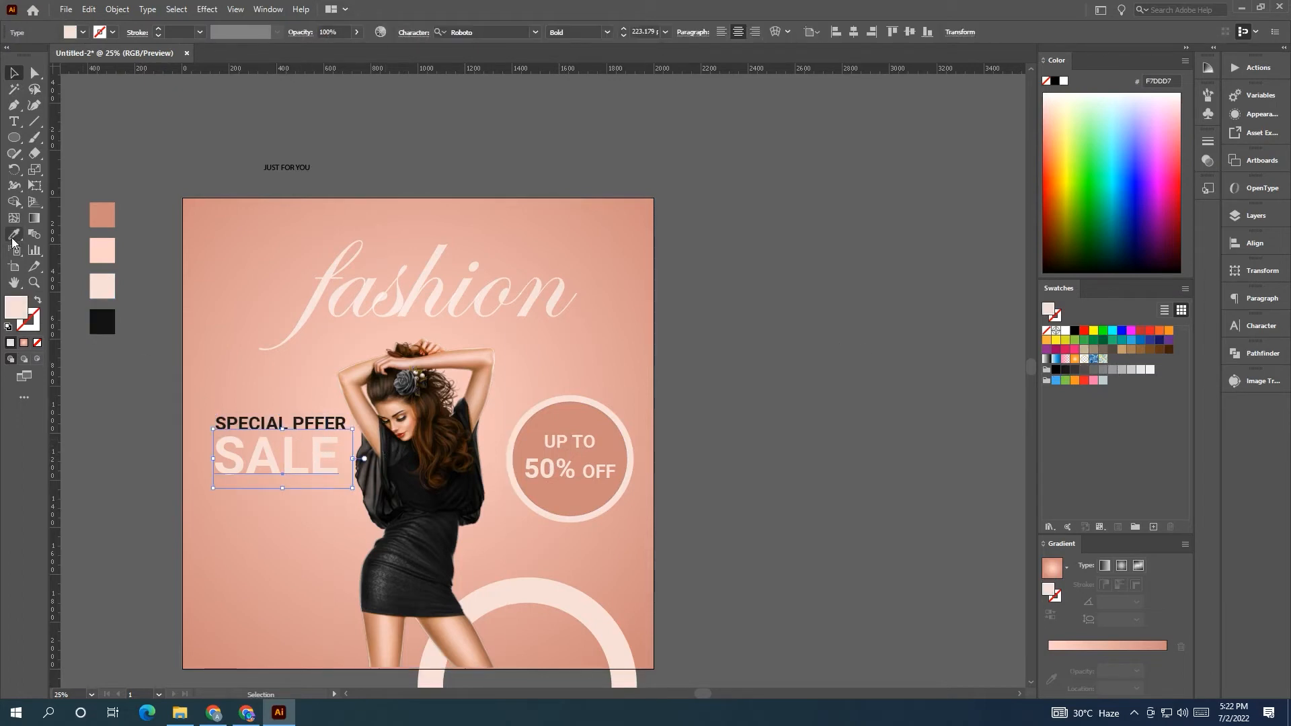
left_click(110, 217)
double_click(22, 311)
mouse_move(161, 319)
left_mouse_down()
mouse_move(163, 303)
mouse_move(163, 331)
left_mouse_up()
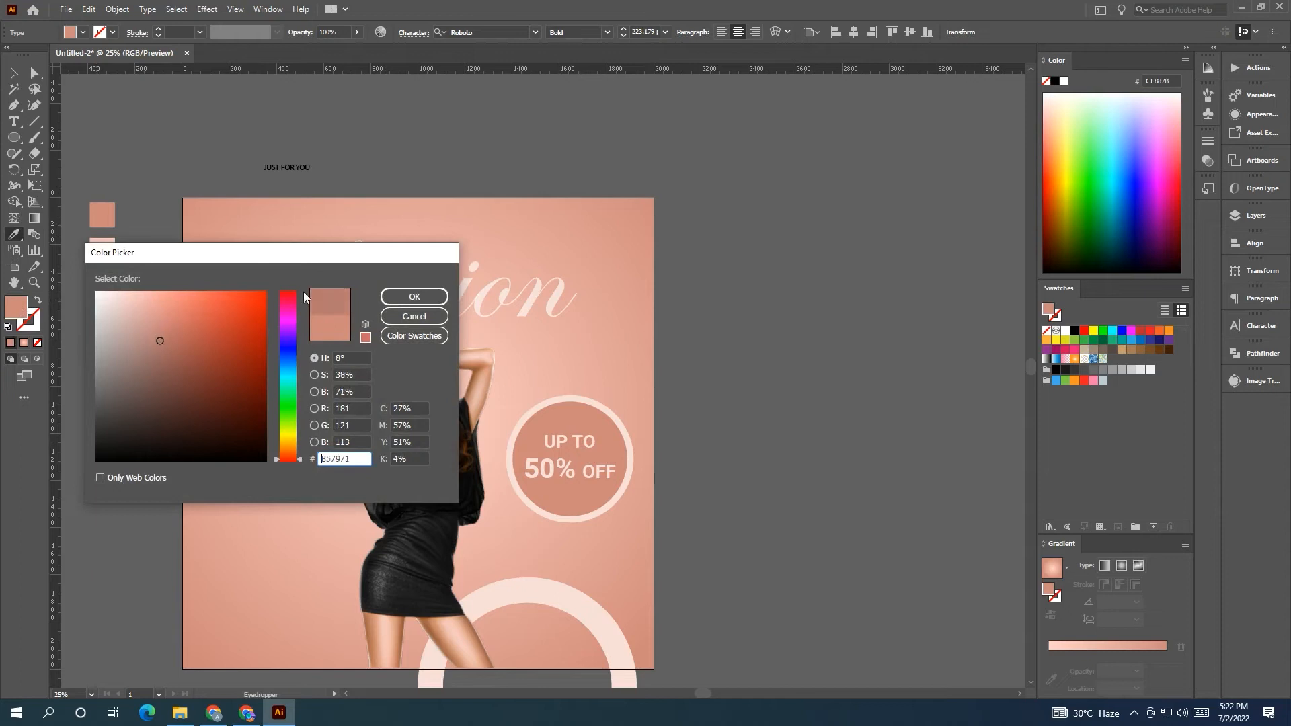
left_click(390, 294)
left_click(23, 74)
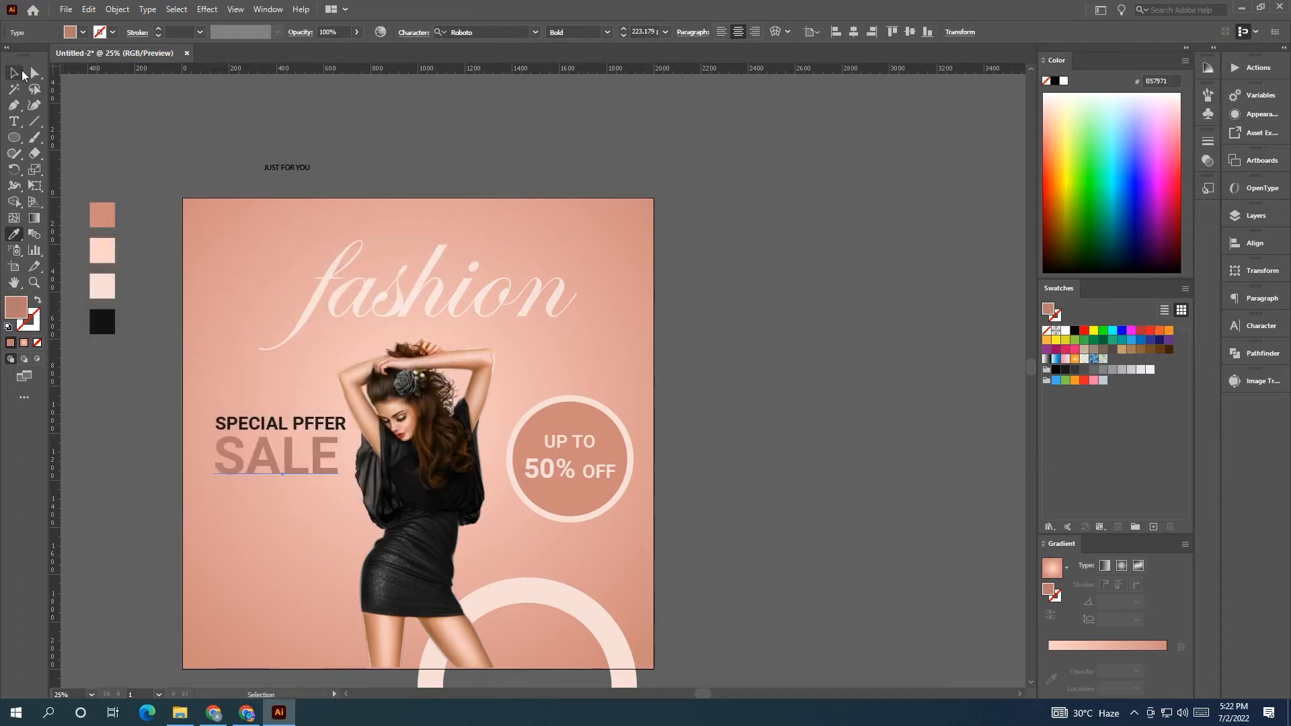
left_click(187, 115)
Add a vertical guide at the start of "SALE" and align the start of "SPECIAL PFFER" to it.
scroll(161, 137, "down", 3)
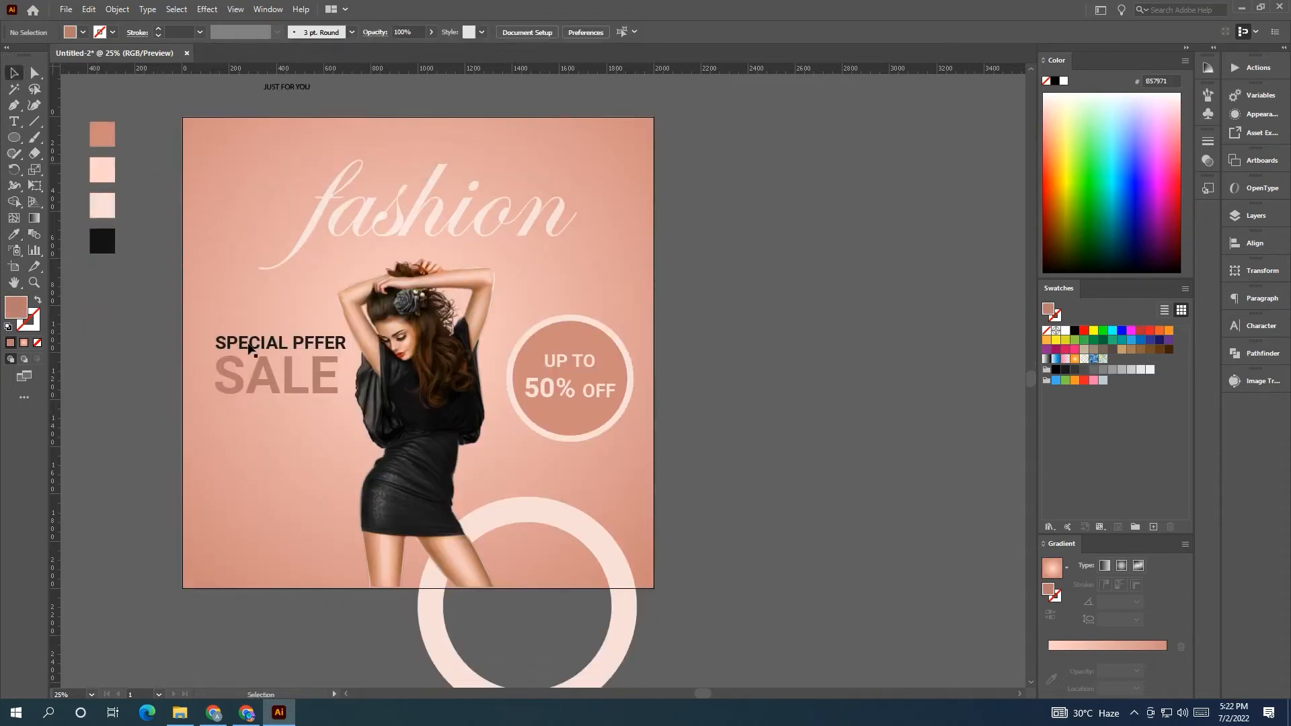
left_click(253, 345)
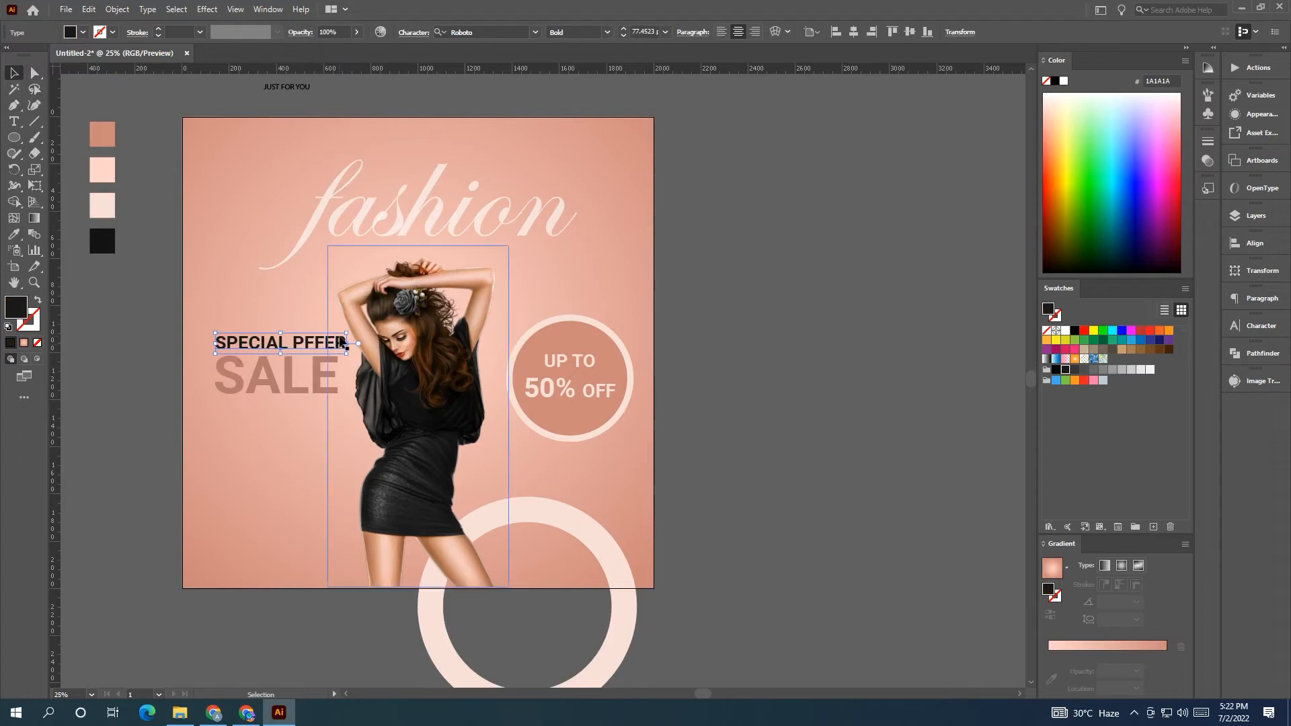
scroll(219, 349, "up", 10)
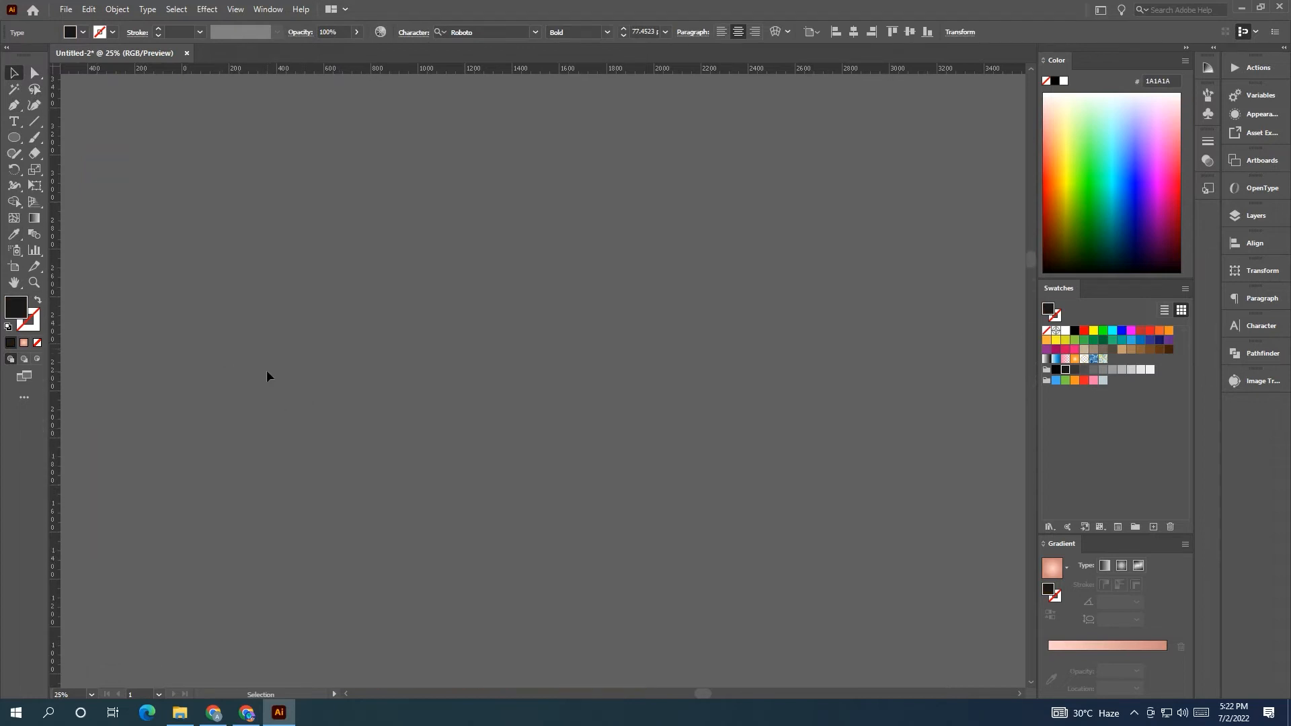
scroll(266, 370, "down", 4)
scroll(476, 508, "up", 5)
scroll(573, 516, "down", 1)
scroll(573, 523, "down", 2)
scroll(609, 558, "up", 3)
left_click_drag(659, 585, 355, 314)
left_click(218, 355)
scroll(218, 357, "up", 3)
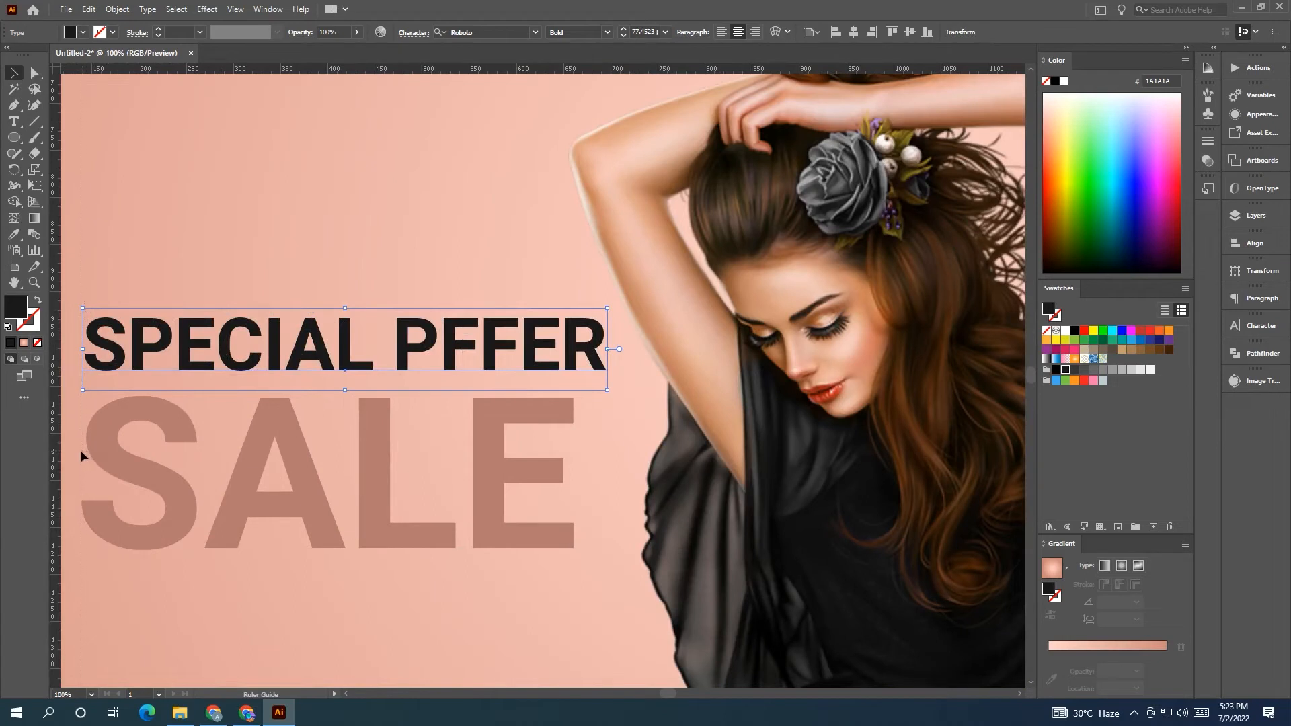
left_click_drag(121, 366, 117, 366)
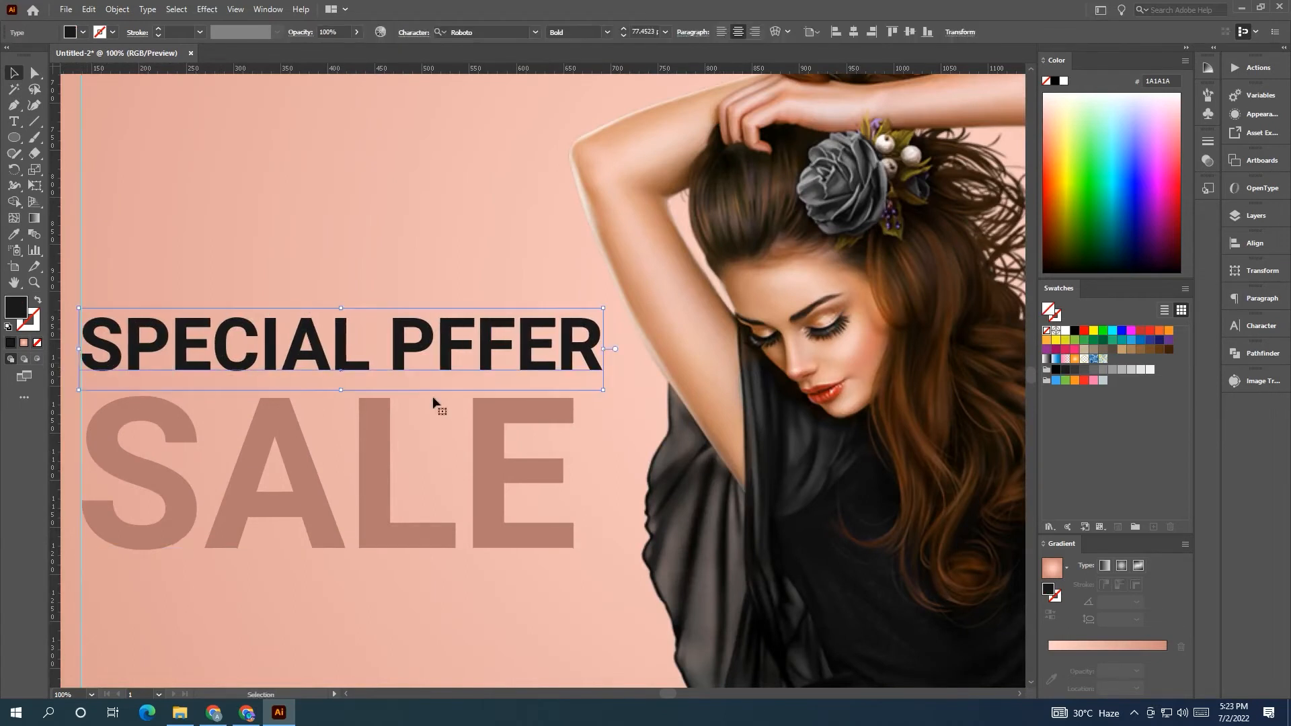
Add a second vertical guide at the end of the "E" in "SALE".
left_click_drag(59, 432, 529, 488)
left_click_drag(61, 474, 154, 470)
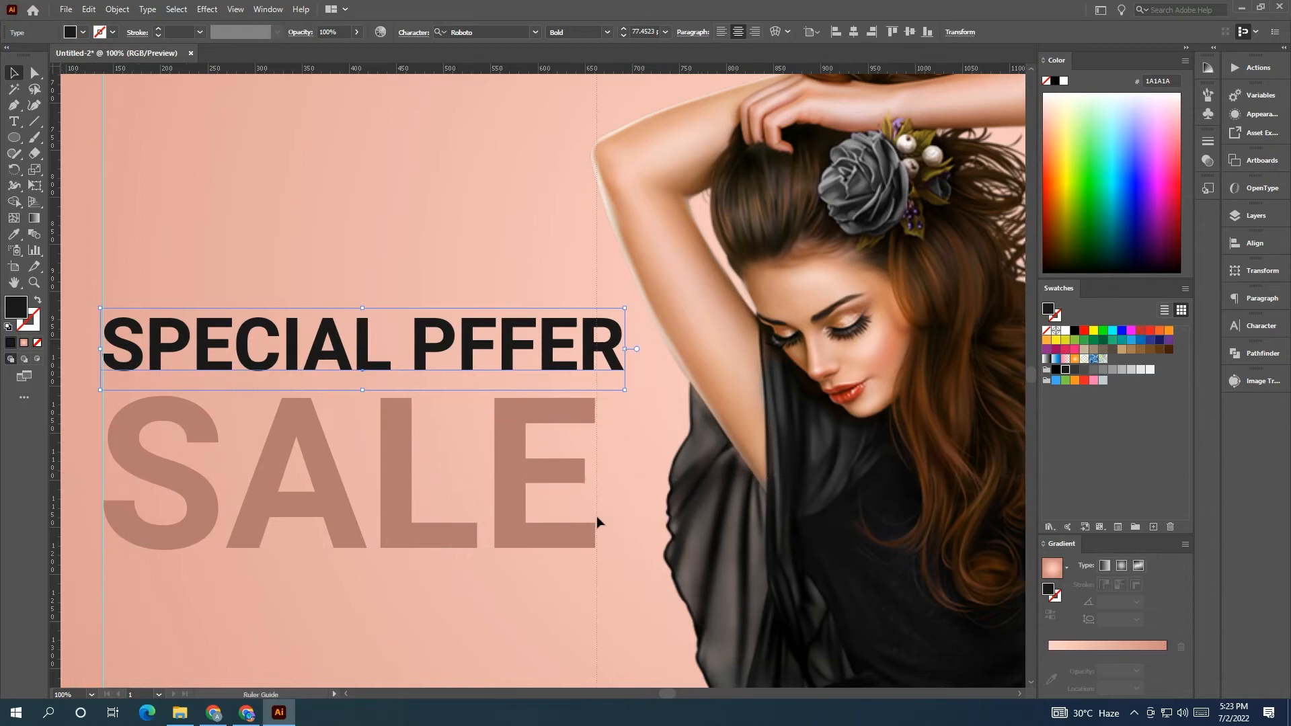
left_click_drag(595, 515, 596, 515)
left_click(615, 344)
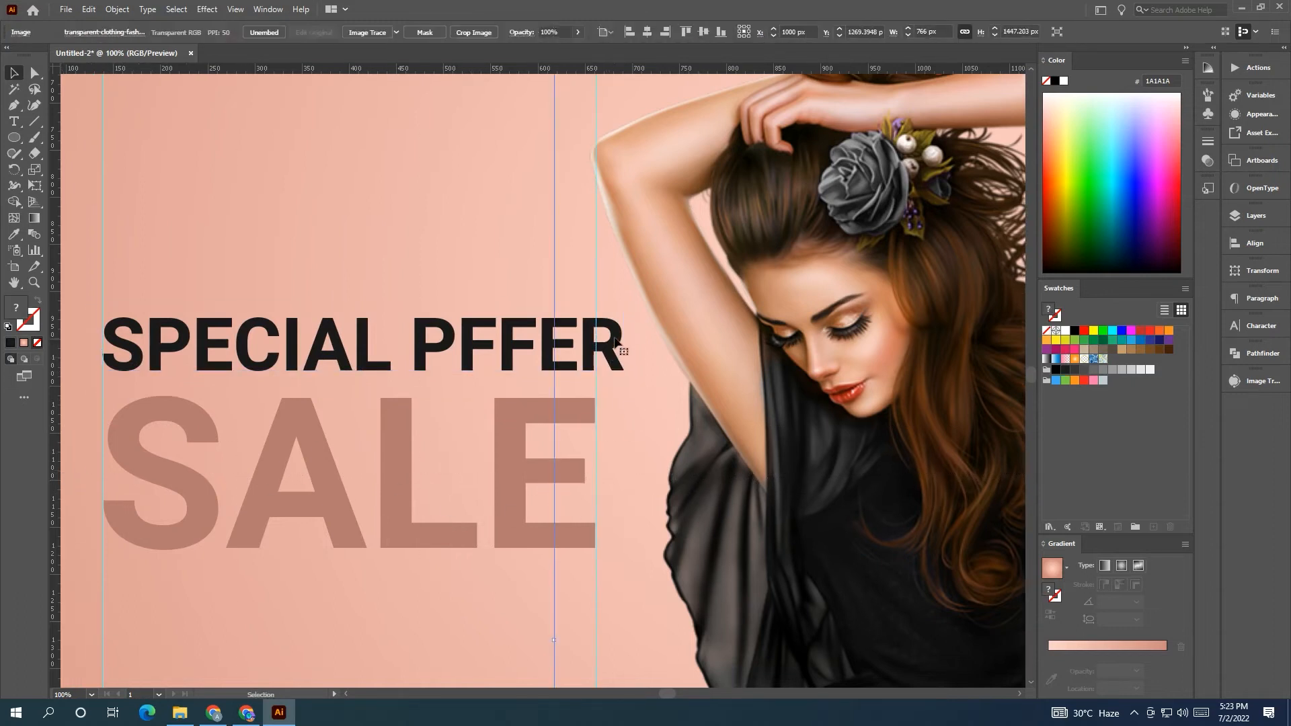
key("Delete")
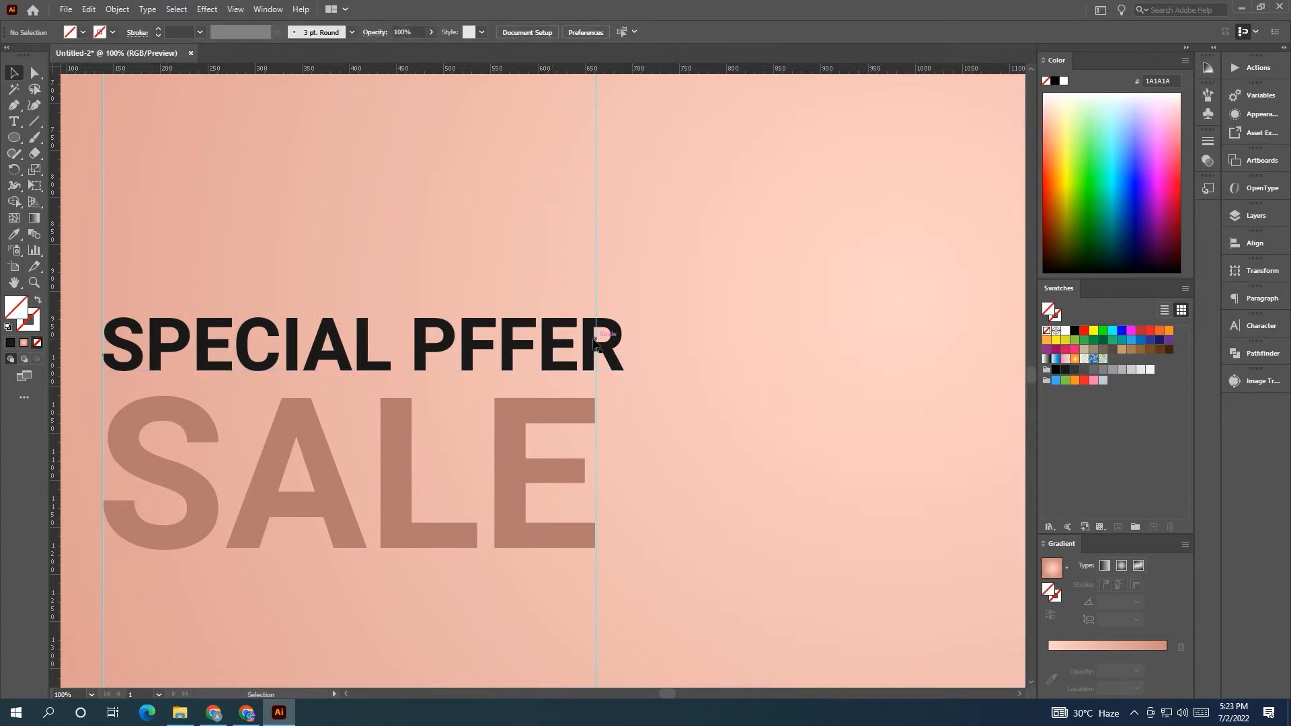
key("ctrl+z")
left_click(596, 308)
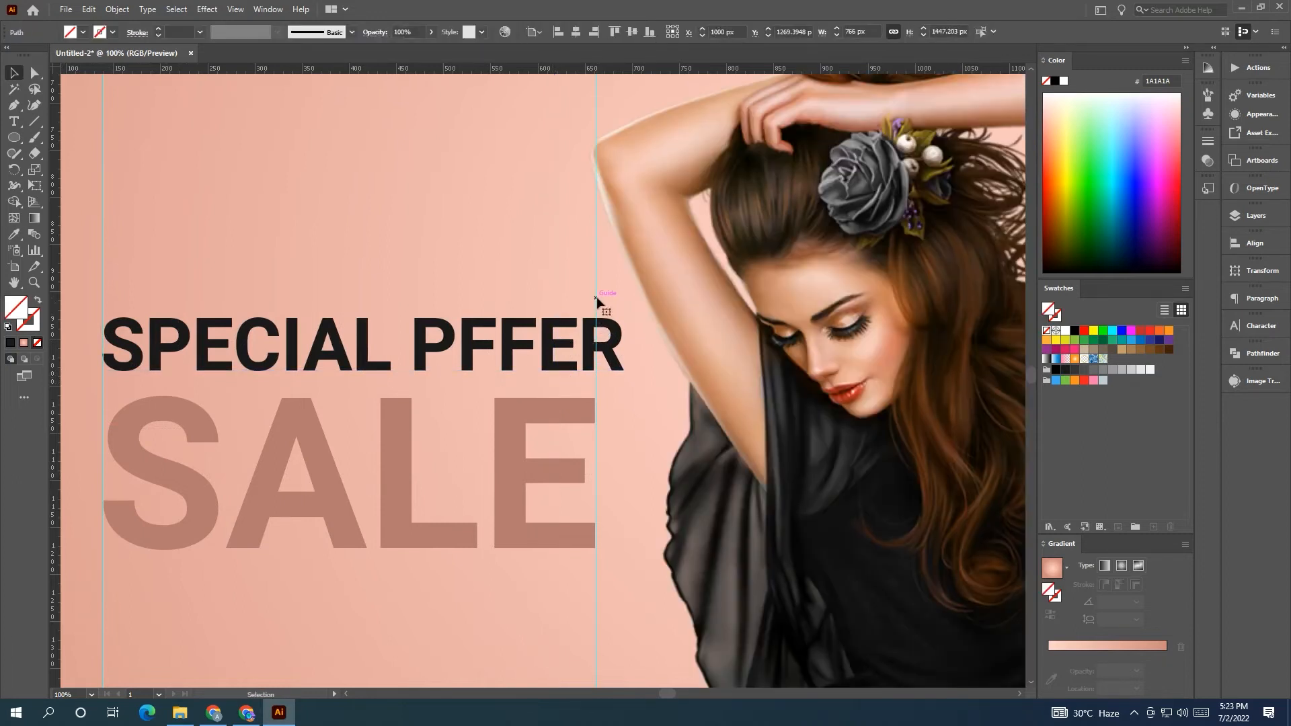
left_click(621, 336)
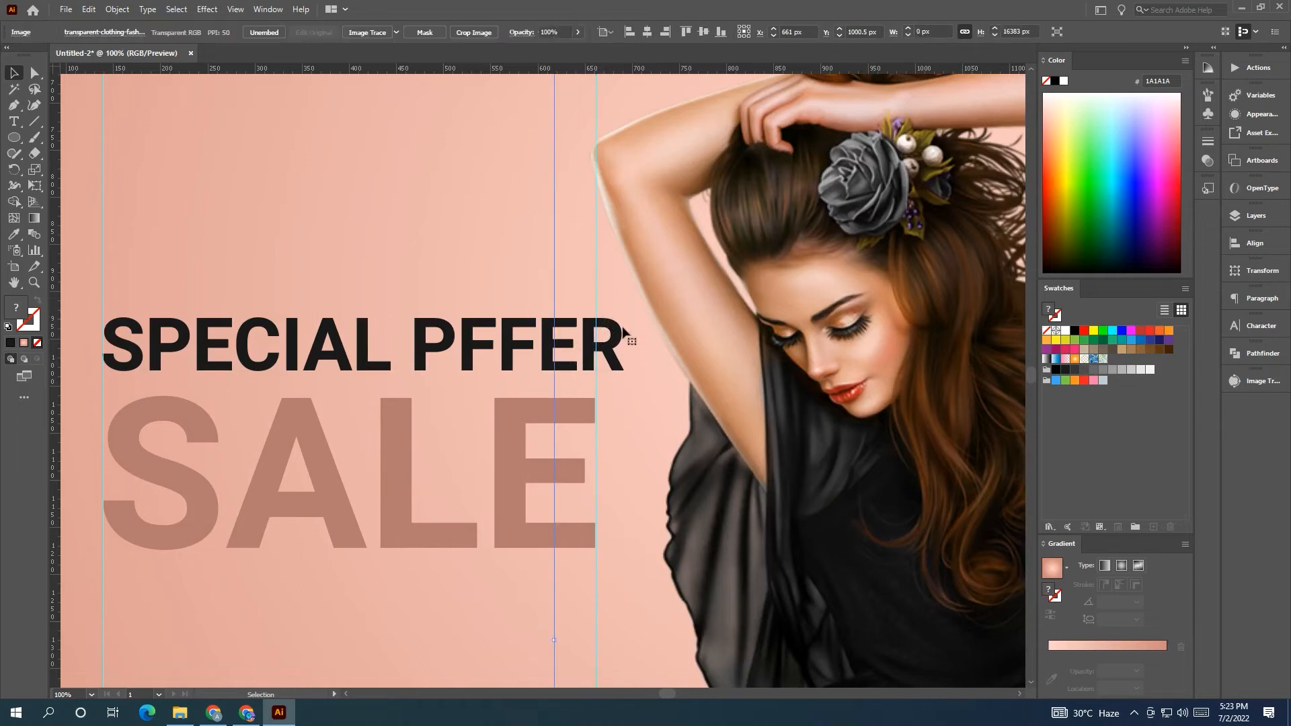
Scale "SPECIAL PFFER" down so its end meets the guide at the end of "SALE".
left_click(457, 338)
left_click_drag(625, 309, 595, 313)
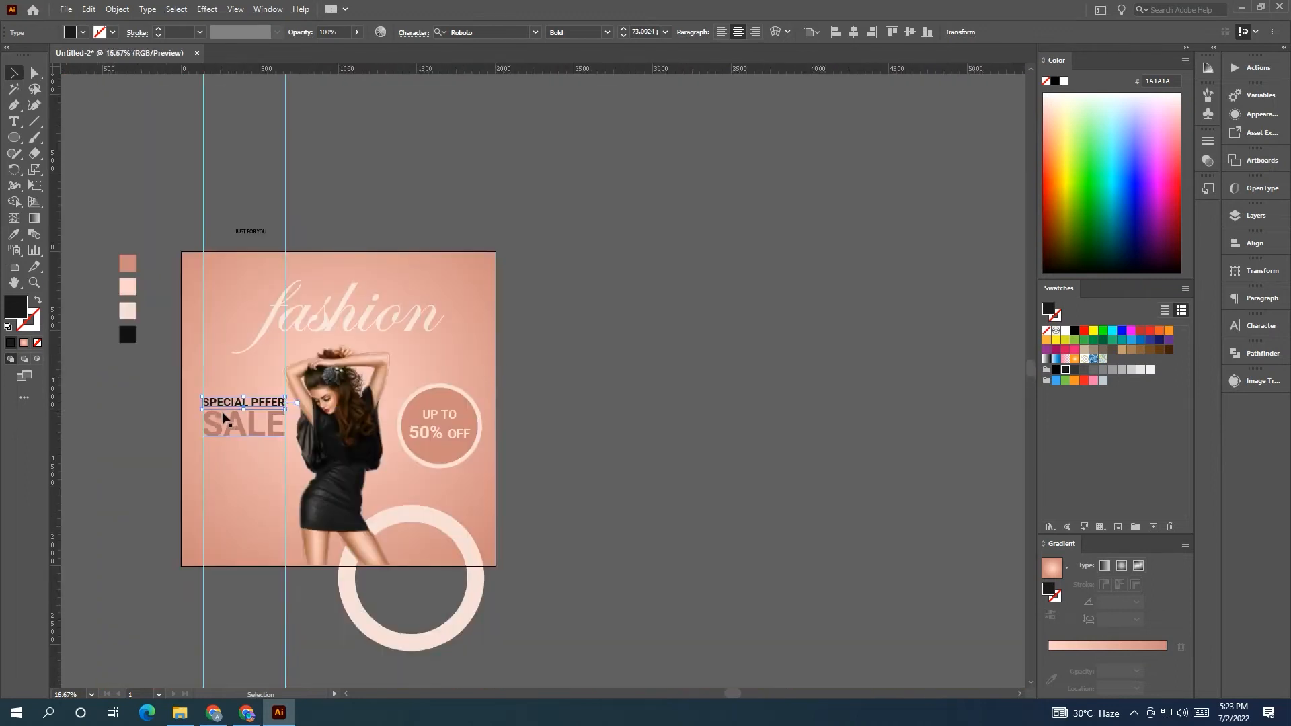
scroll(228, 412, "down", 5)
left_click(326, 222)
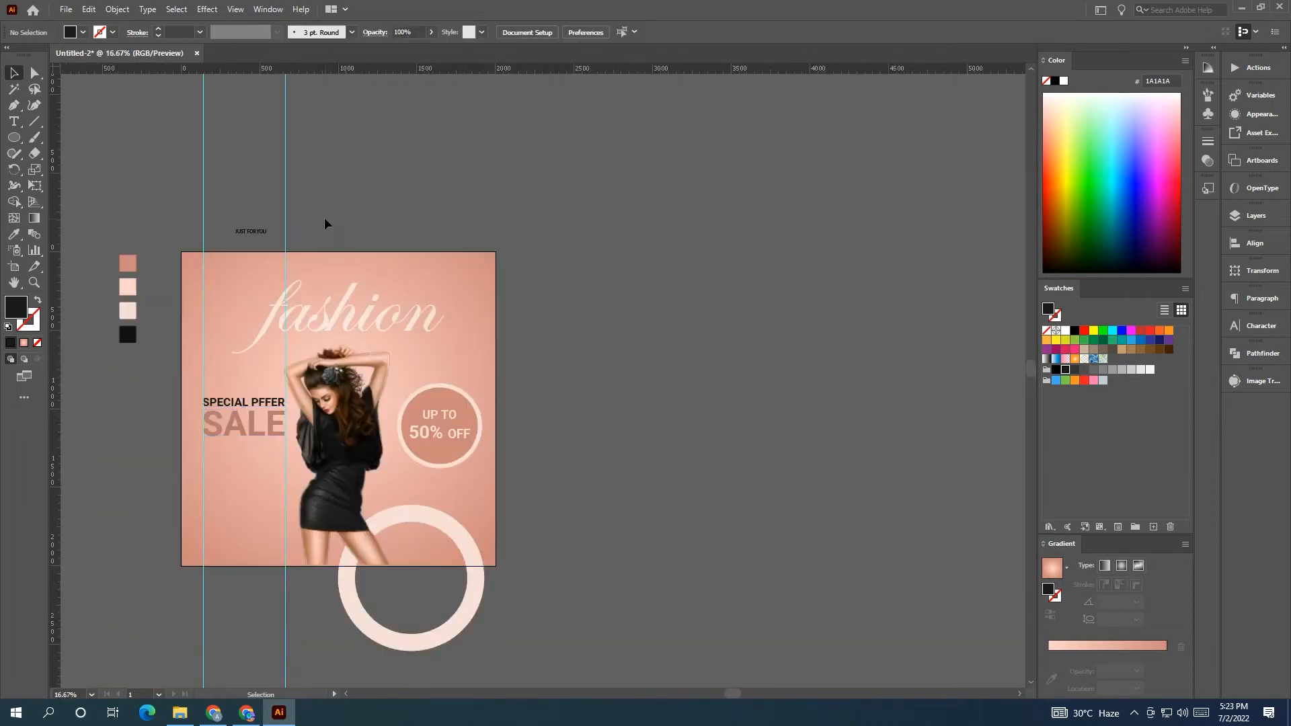
Nudge the model image down 8 px so its base meets the artboard's bottom edge.
scroll(324, 218, "down", 1)
left_click(334, 418)
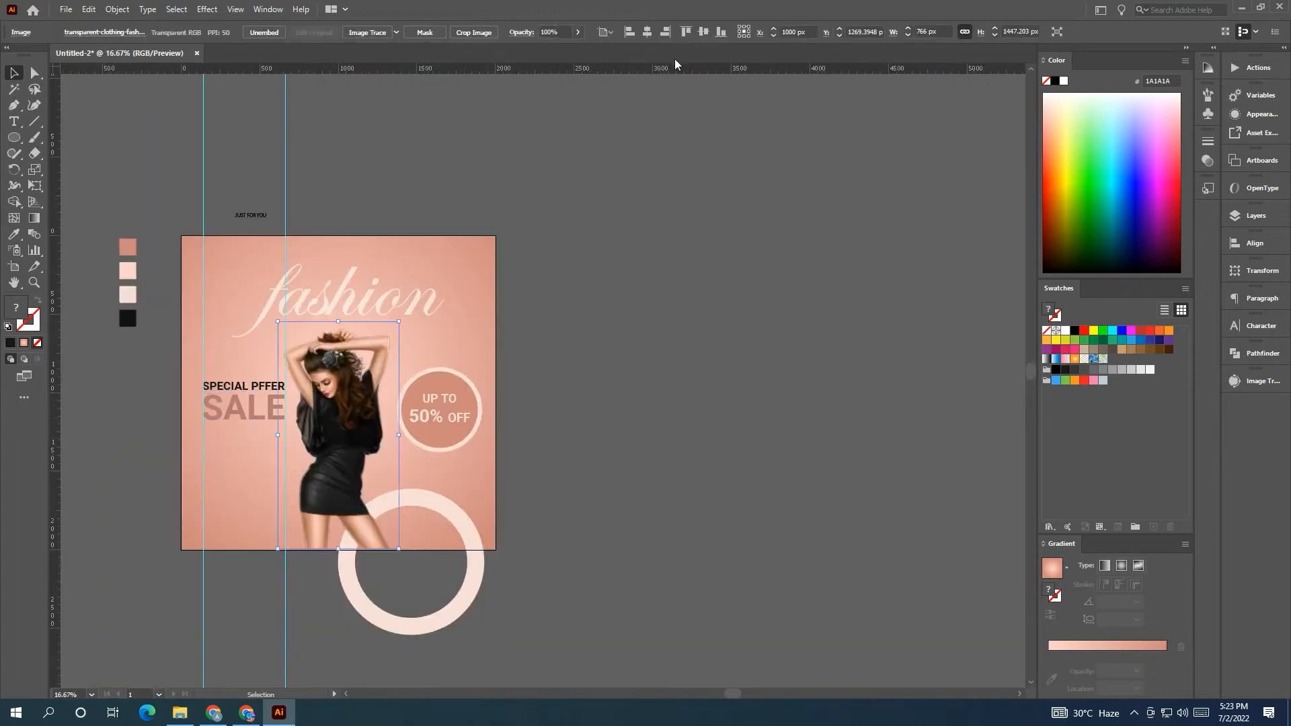
scroll(315, 554, "down", 2)
scroll(314, 554, "up", 5)
key("Down")
key("Down")
key("Down")
key("Down")
key("Down")
key("Down")
key("Down")
key("Down")
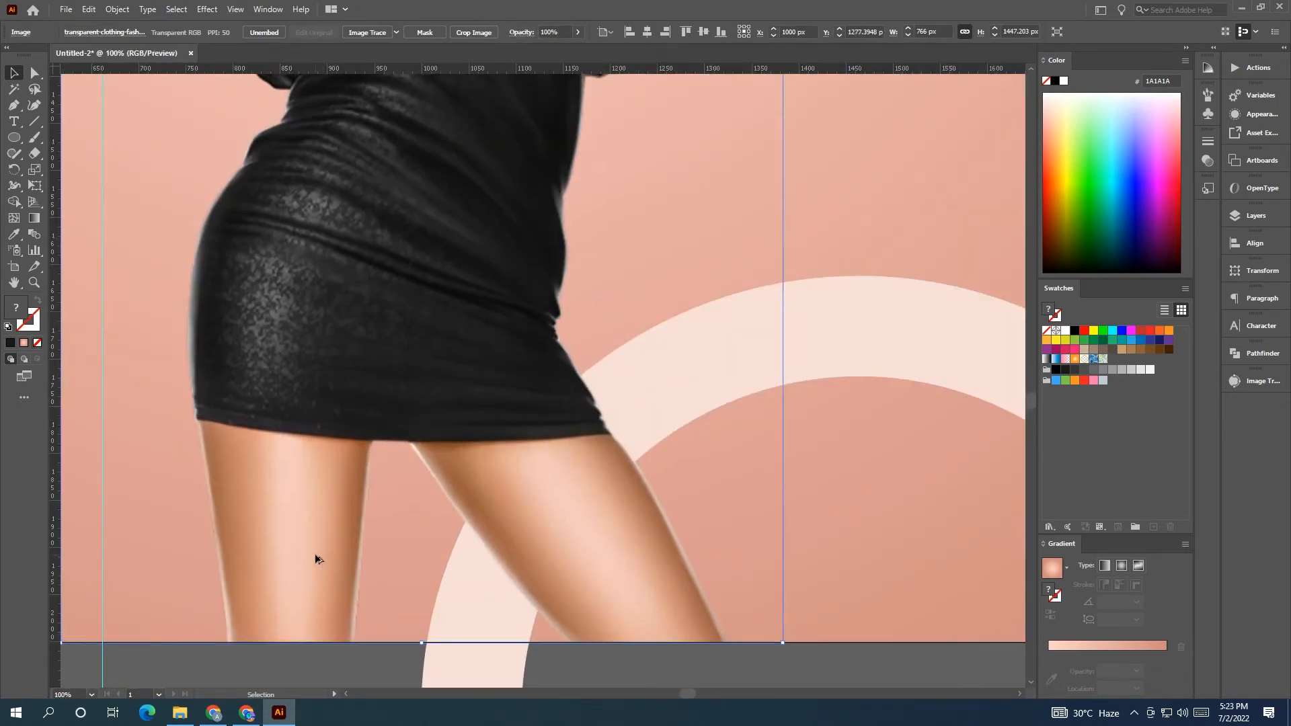
scroll(315, 559, "down", 4)
left_click(595, 426)
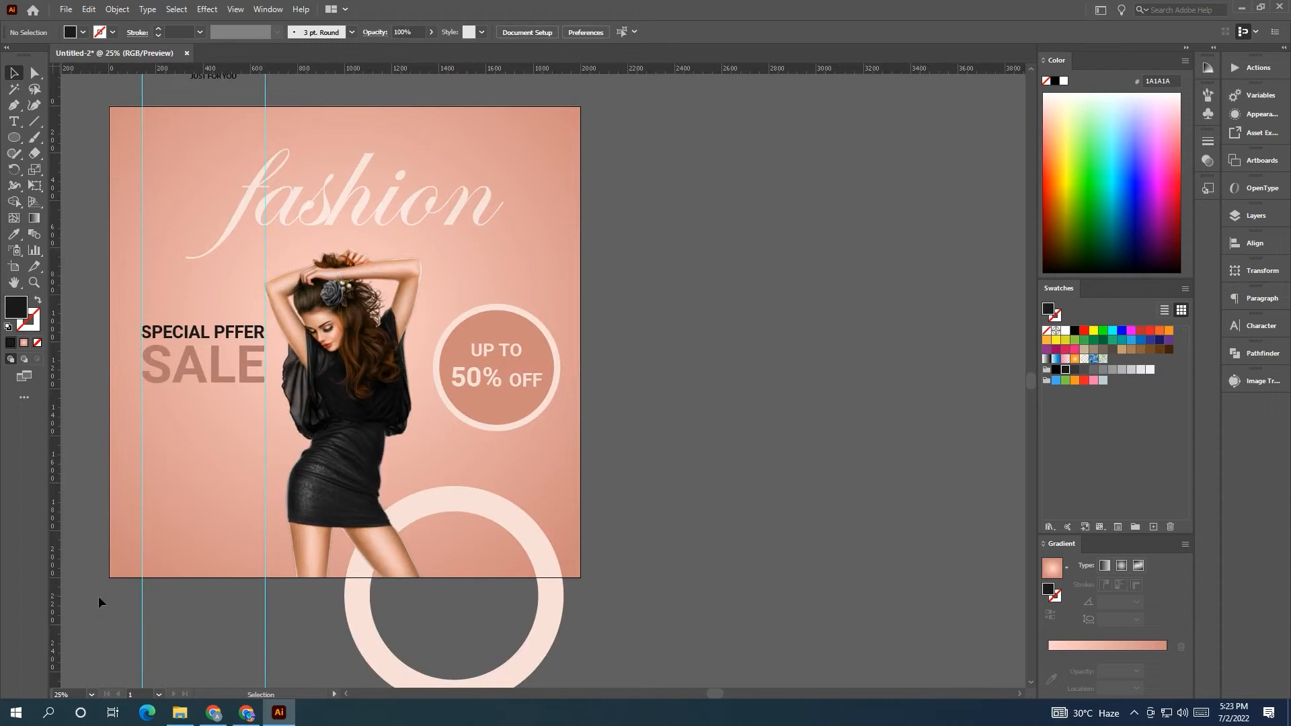
Delete both vertical guides and place "JUST FOR YOU" directly below "SALE" in white Dancing Script OT.
left_click_drag(98, 601, 297, 640)
key("Delete")
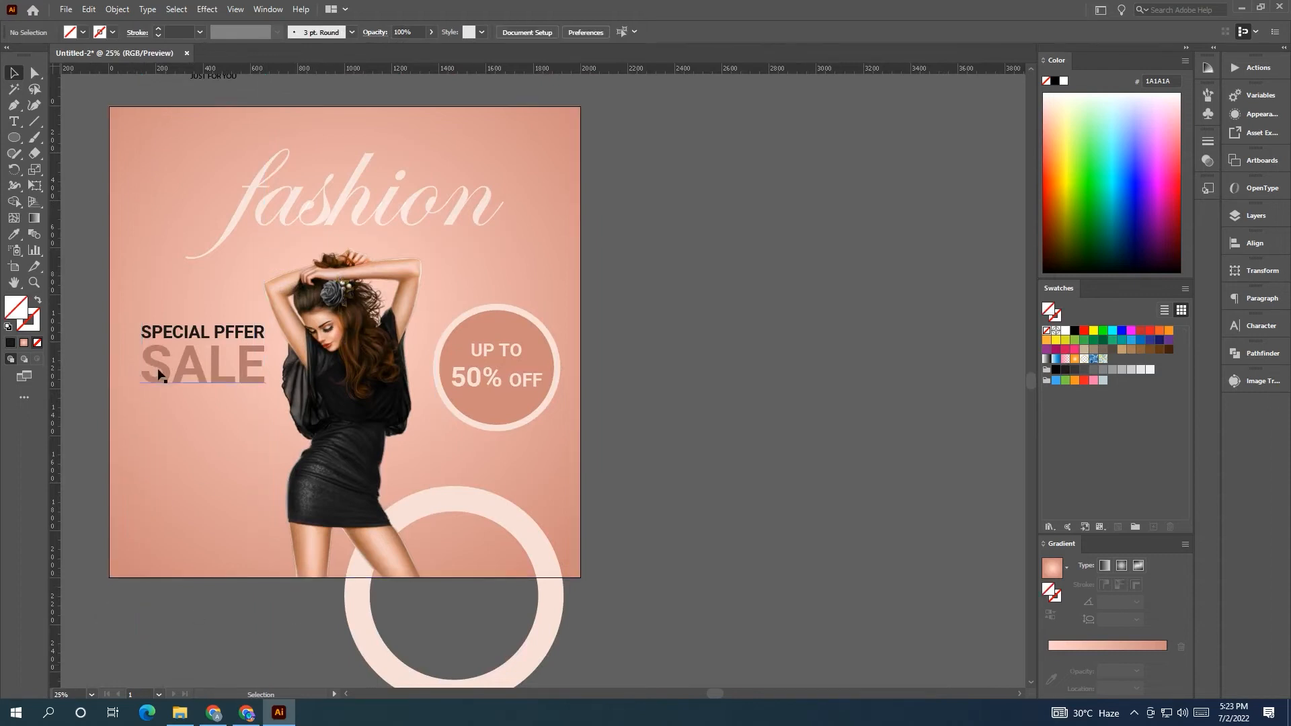
scroll(174, 215, "up", 2)
left_click_drag(202, 157, 159, 469)
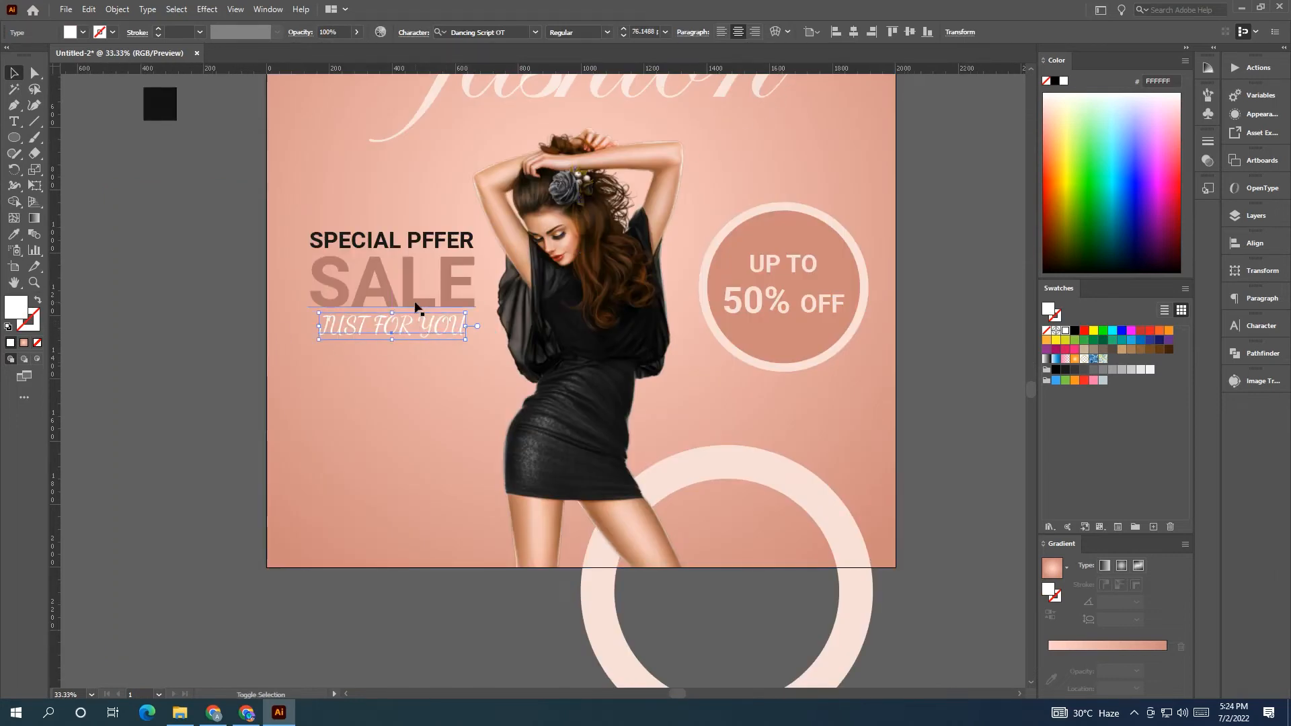
Try to centre-align "SPECIAL PFFER", "SALE" and "JUST FOR YOU" horizontally with each other.
left_click(406, 277, "shift")
left_click(422, 244, "shift")
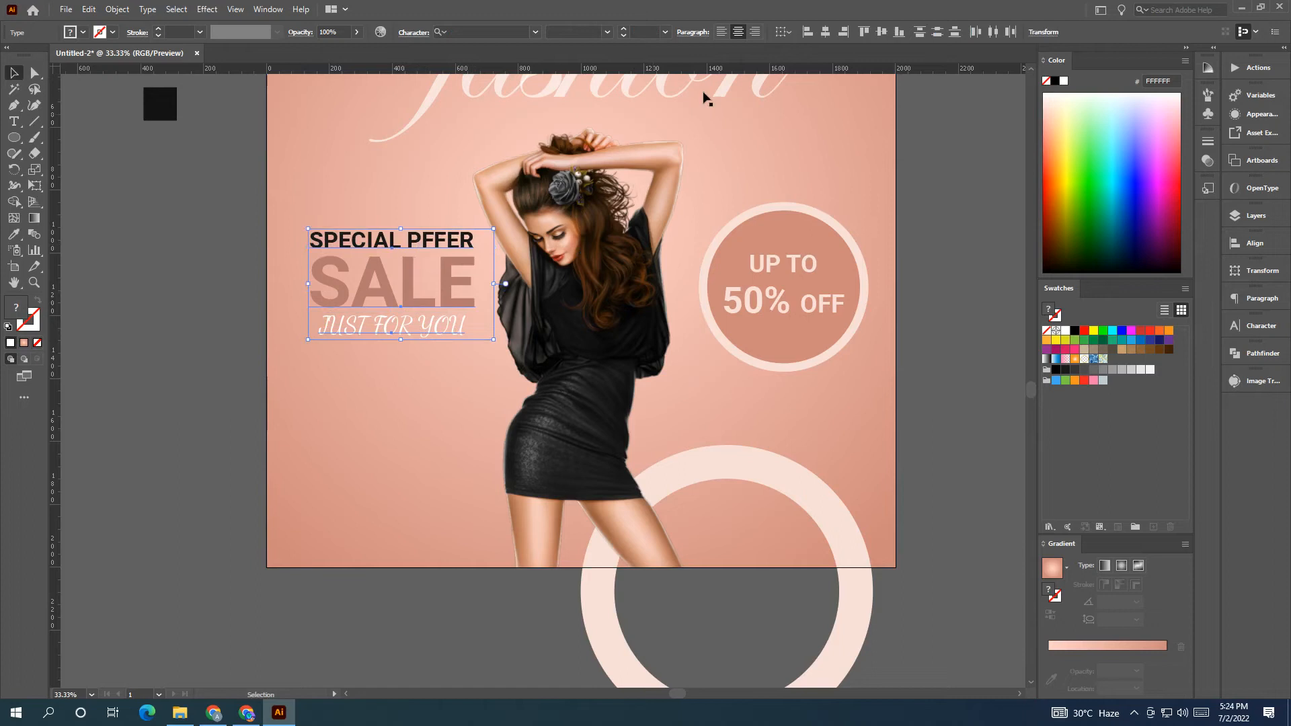
left_click(825, 32)
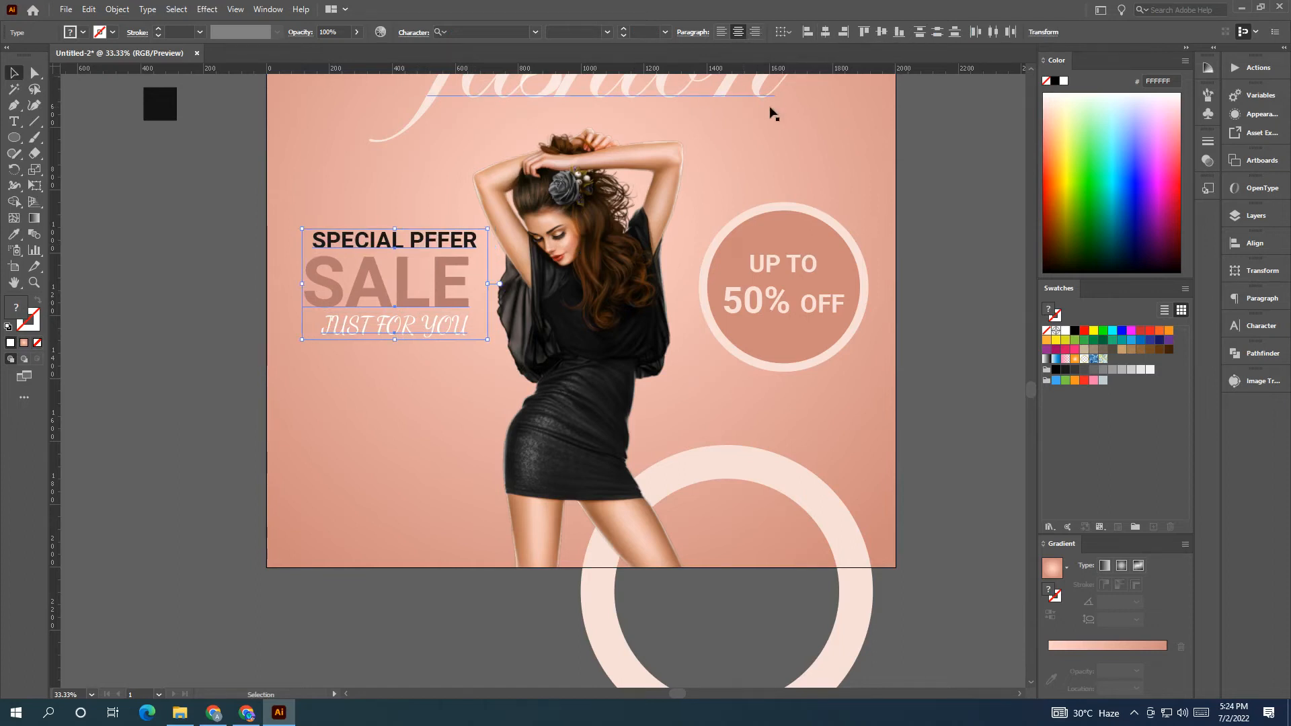
left_click(219, 269)
Try to centre-align only "JUST FOR YOU" with "SALE", and return the line to its former position.
left_click(394, 336)
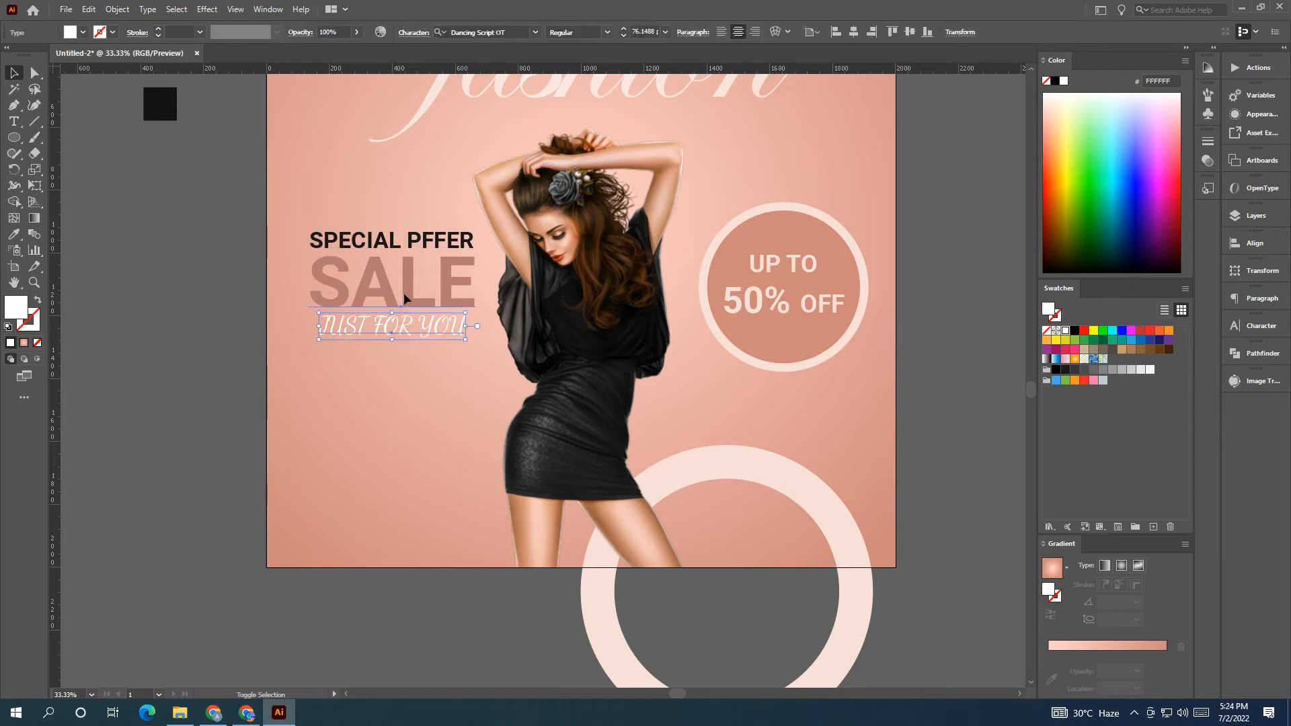
left_click(404, 293, "shift")
left_click(823, 33)
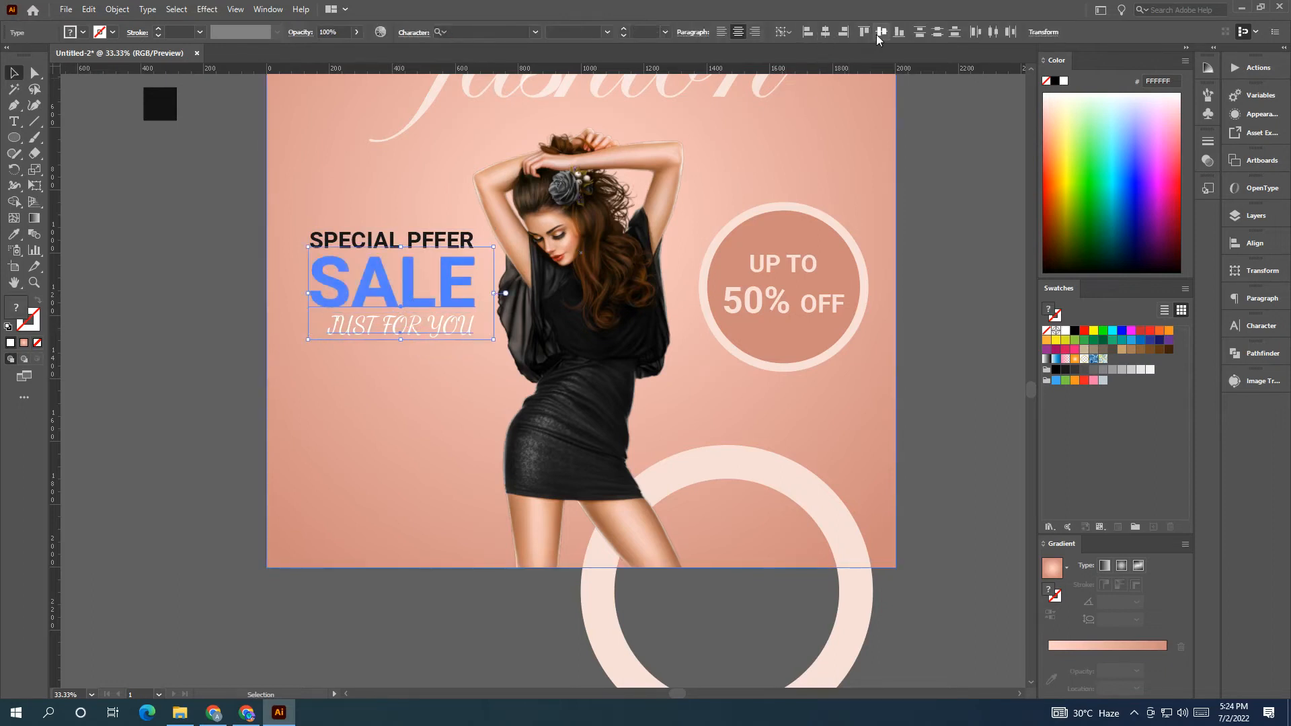
left_click(661, 428)
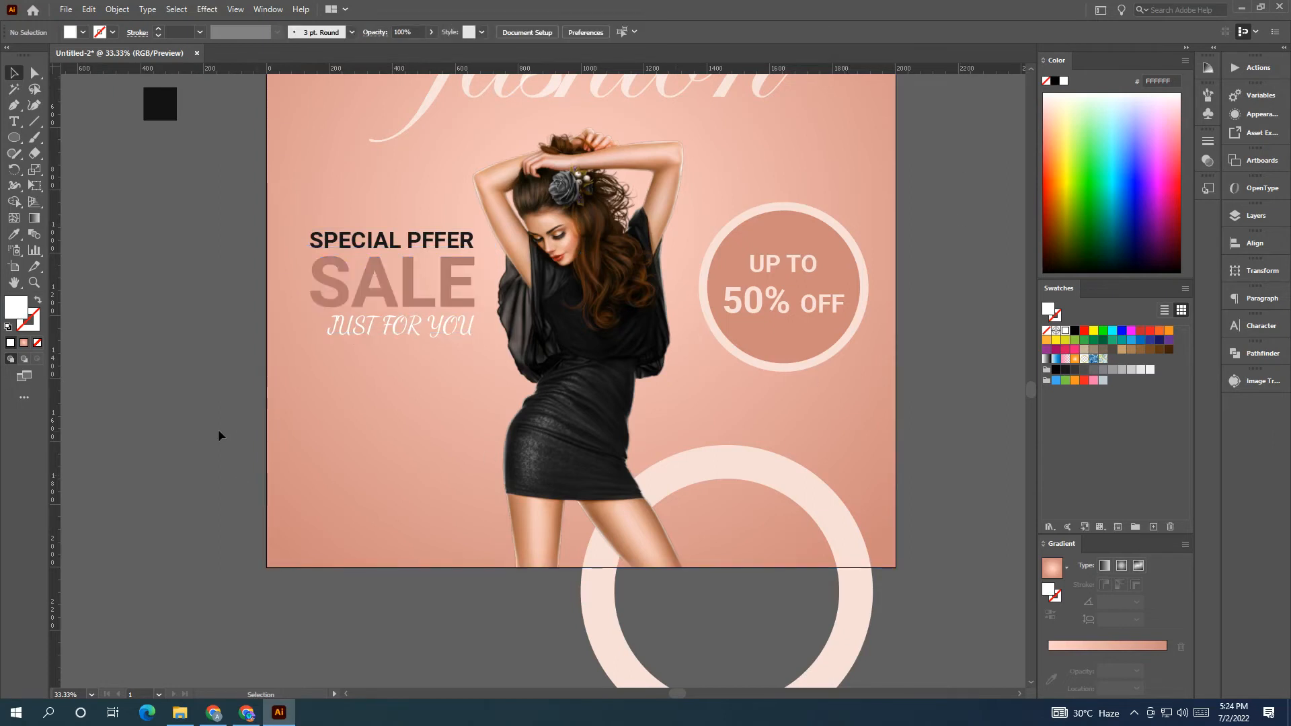
left_click_drag(390, 340, 377, 324)
left_click(228, 325)
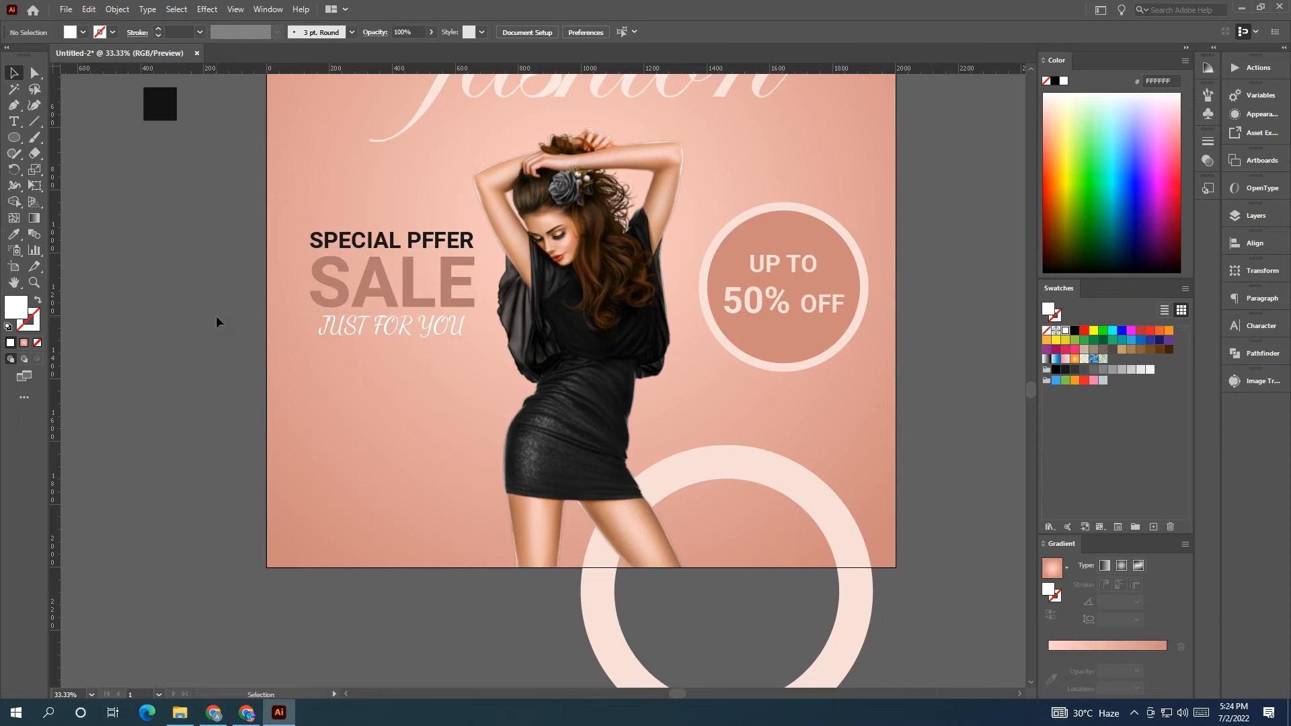
Group "SPECIAL PFFER", "SALE" and "JUST FOR YOU" into one text block.
scroll(378, 382, "down", 1)
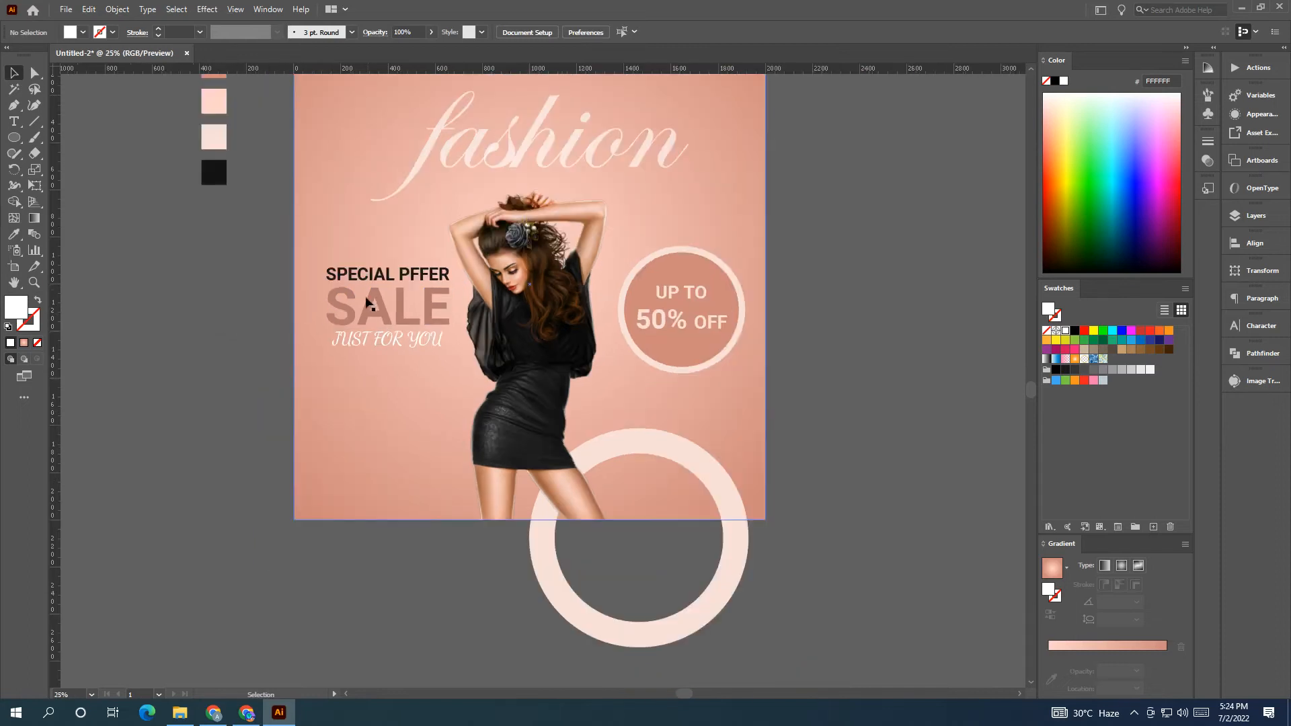
left_click(374, 277)
left_click(377, 310, "shift")
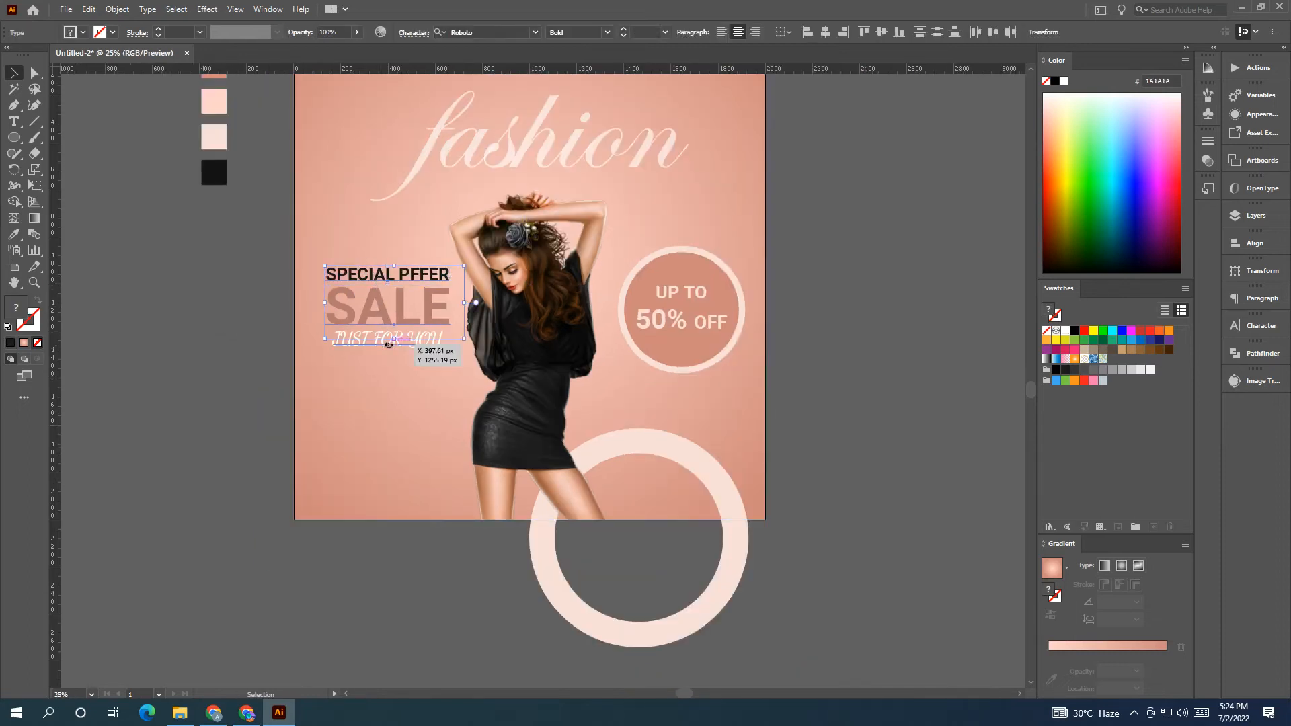
left_click(412, 344, "shift")
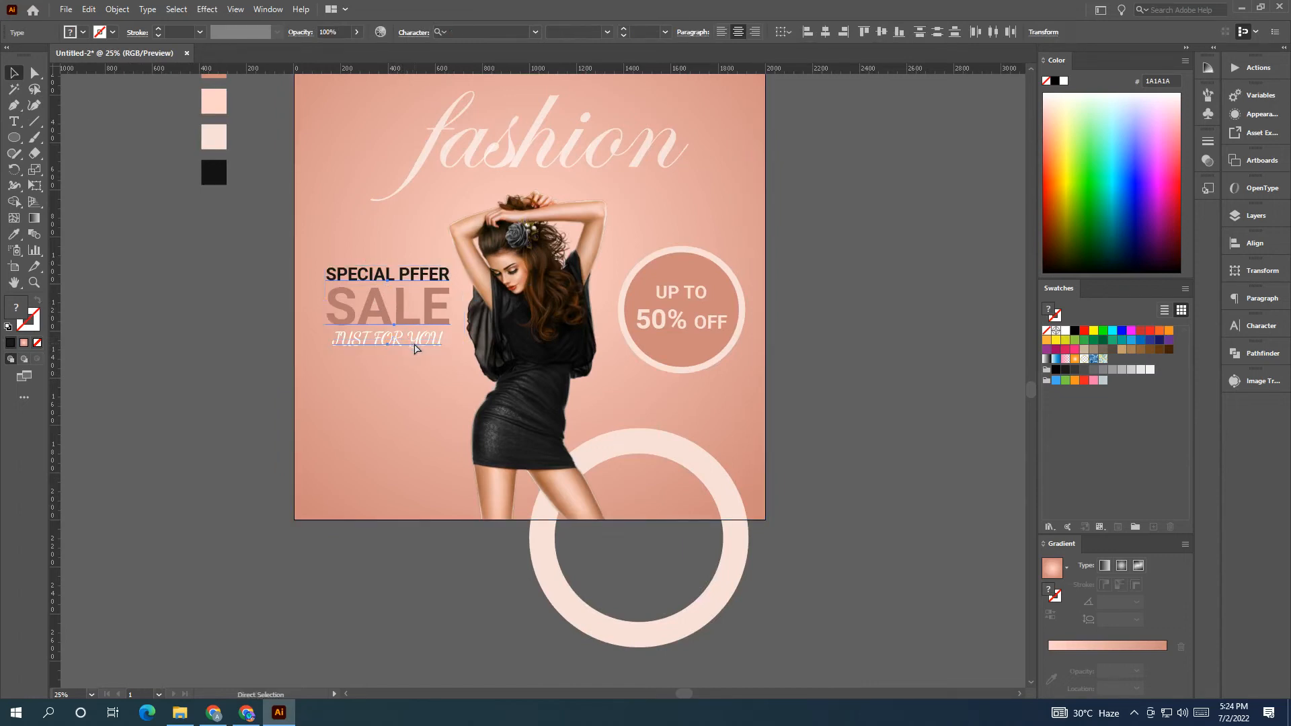
key("ctrl+g")
left_click(191, 289)
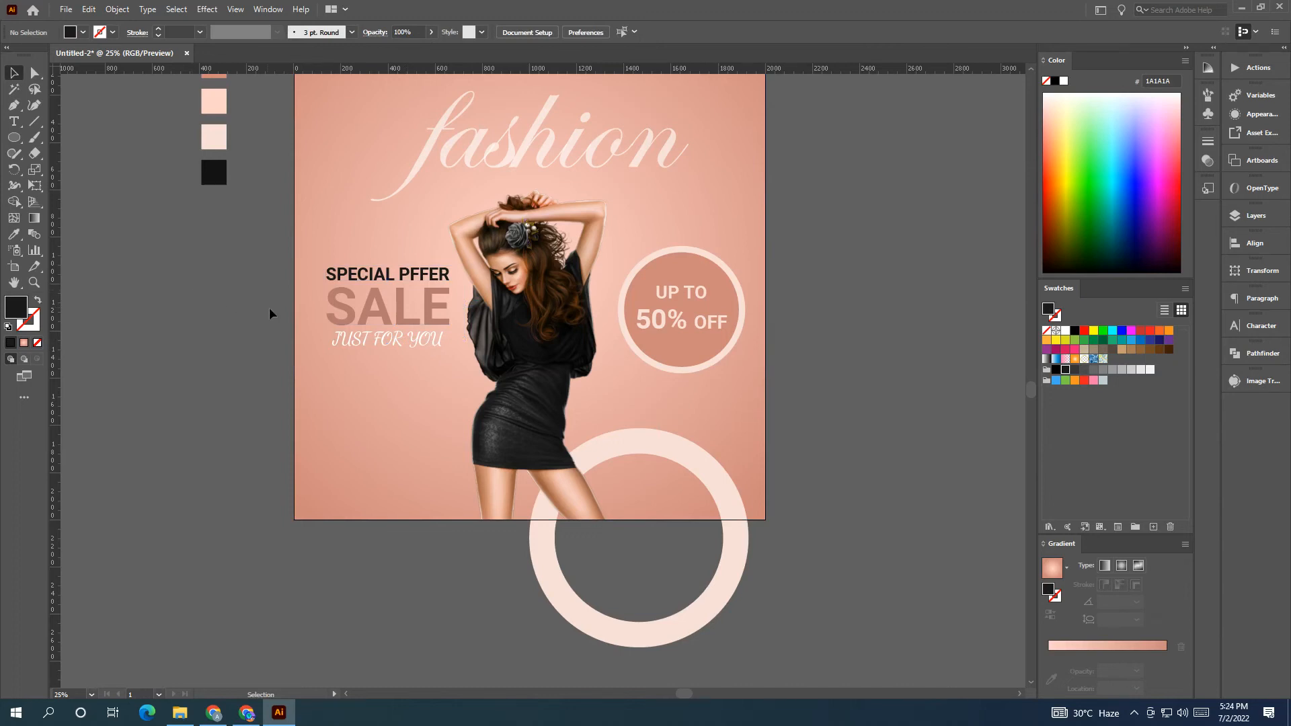
left_click(14, 122)
left_click_drag(153, 317, 305, 383)
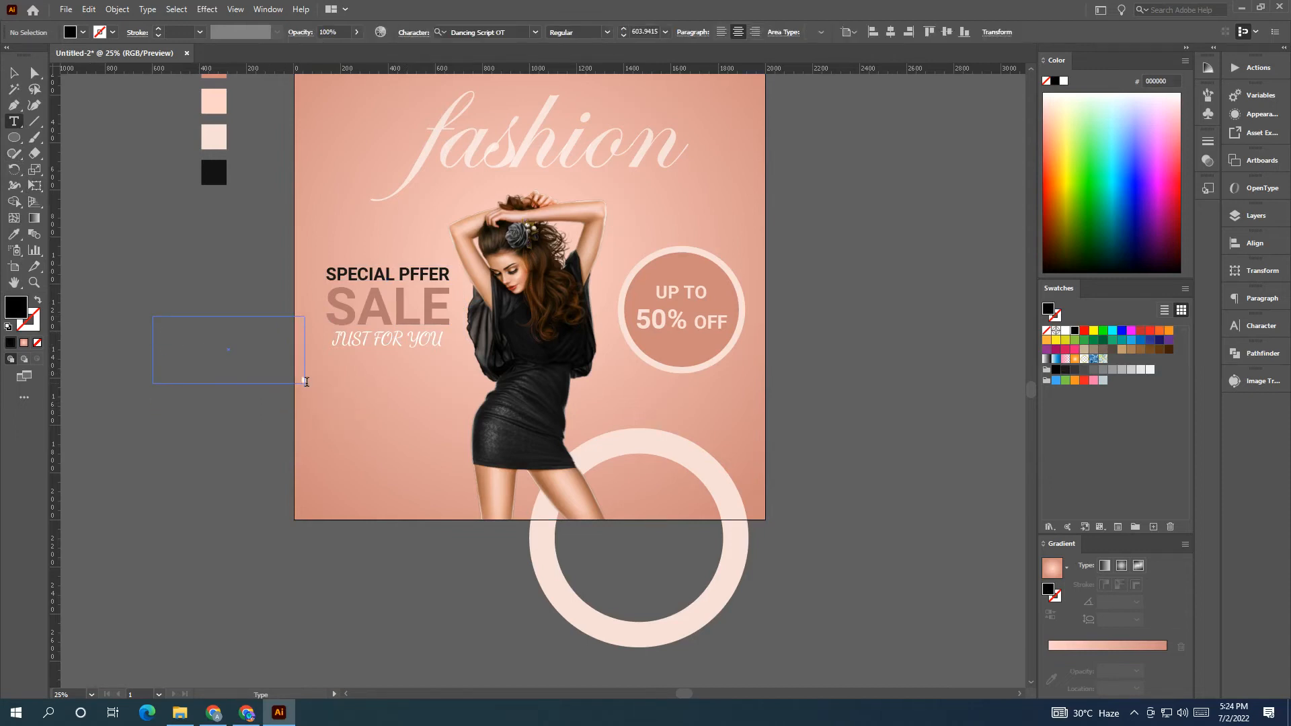
left_click(14, 72)
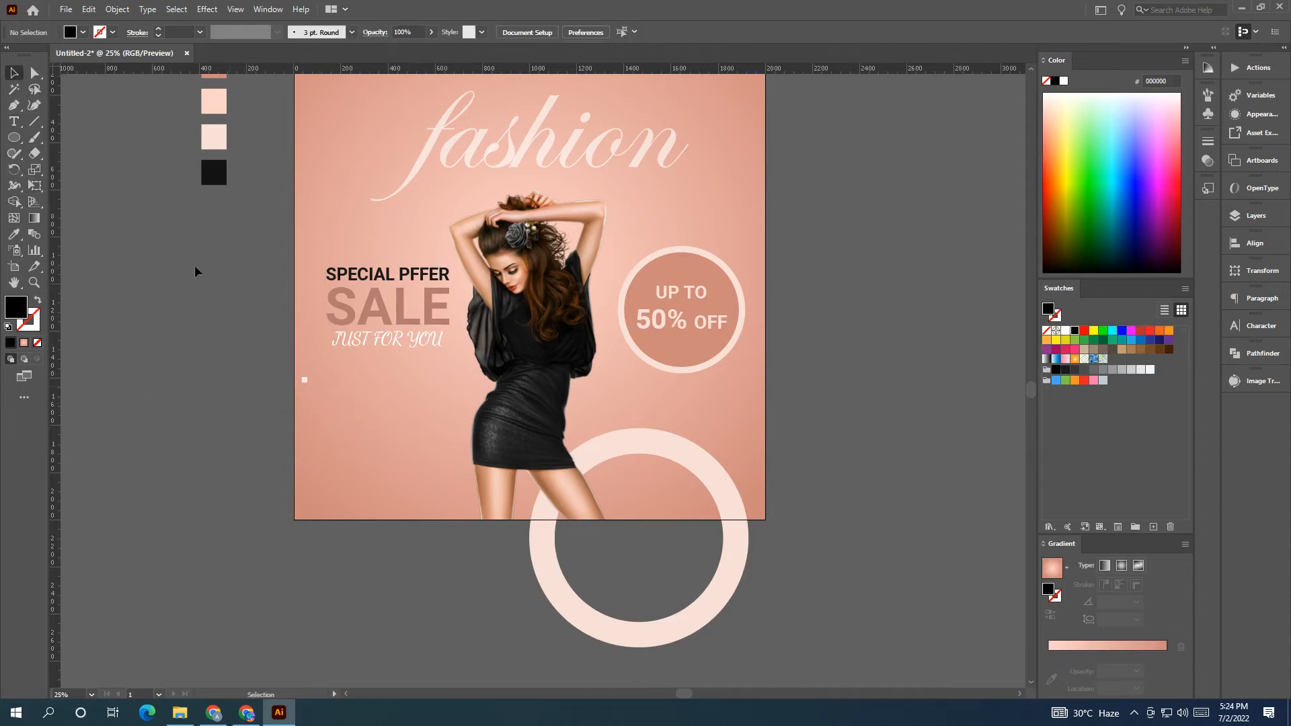
key("Delete")
With nothing selected, set the default font size for new text to 21 pt.
left_click(1251, 336)
left_click(1079, 381)
scroll(1100, 380, "down", 15)
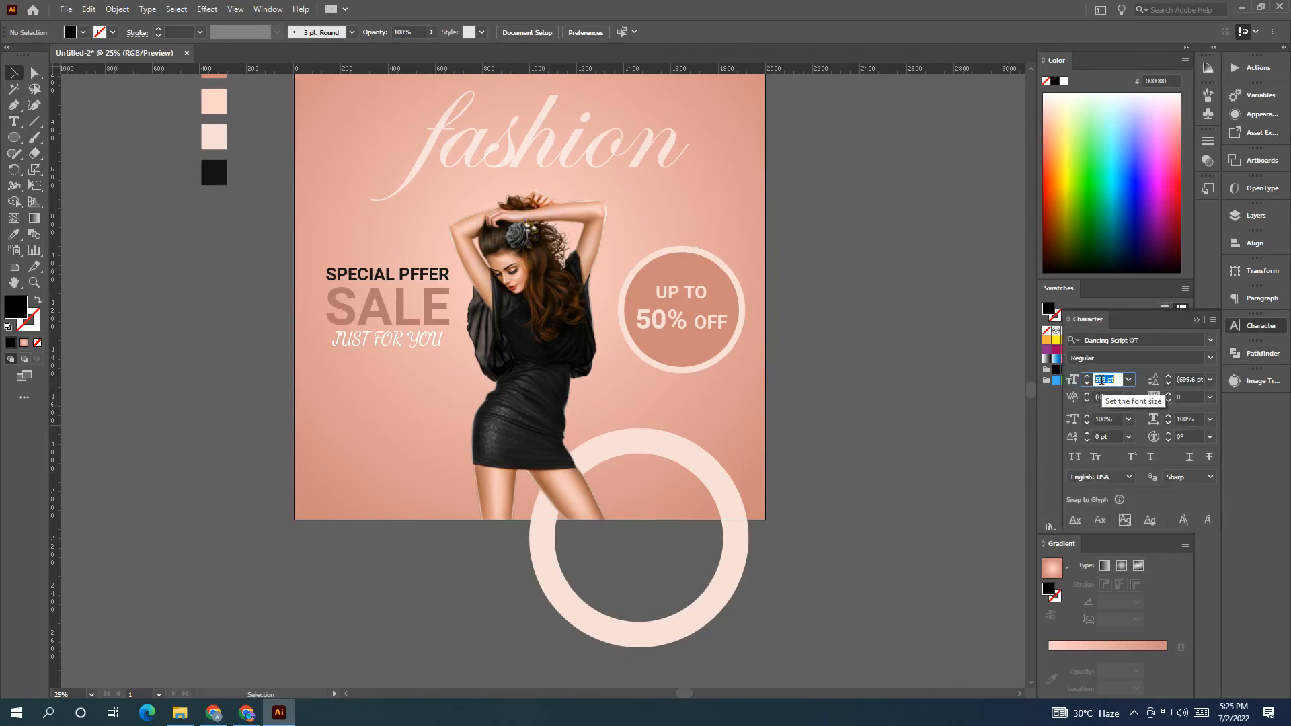
scroll(1102, 382, "down", 6)
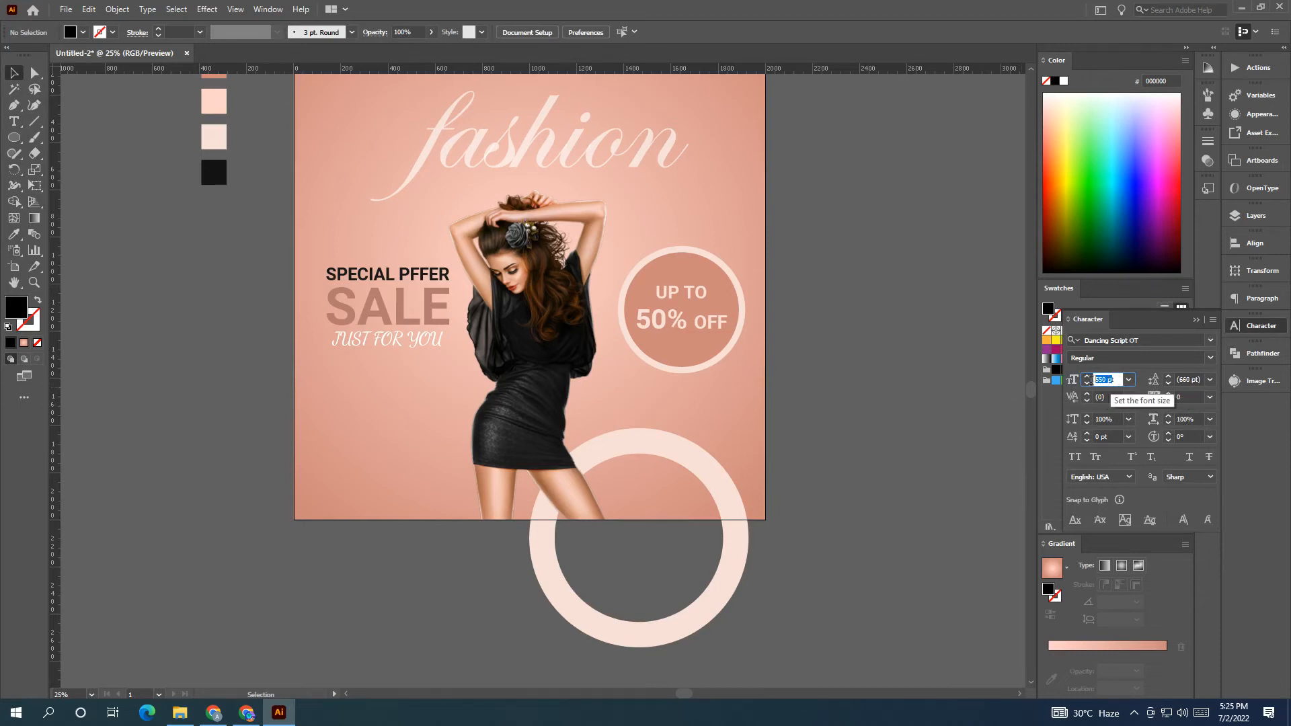
scroll(1095, 380, "down", 1)
left_click(1129, 380)
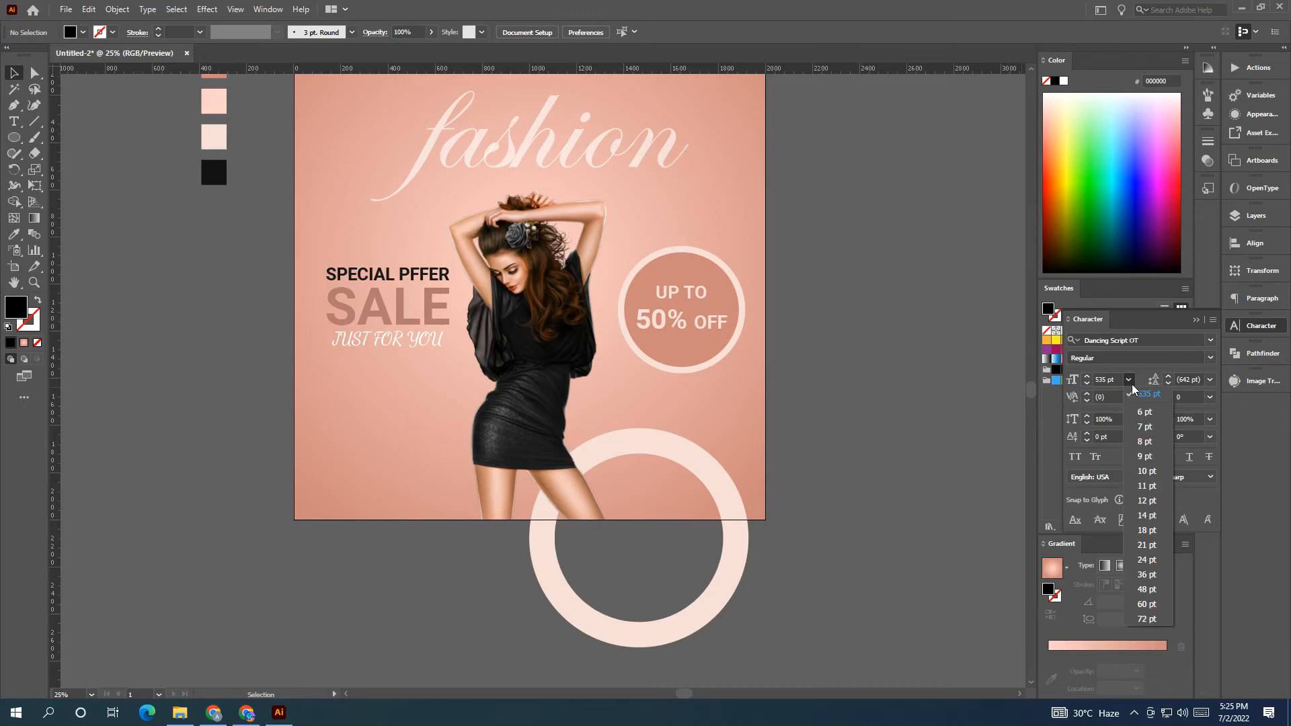
left_click(1142, 548)
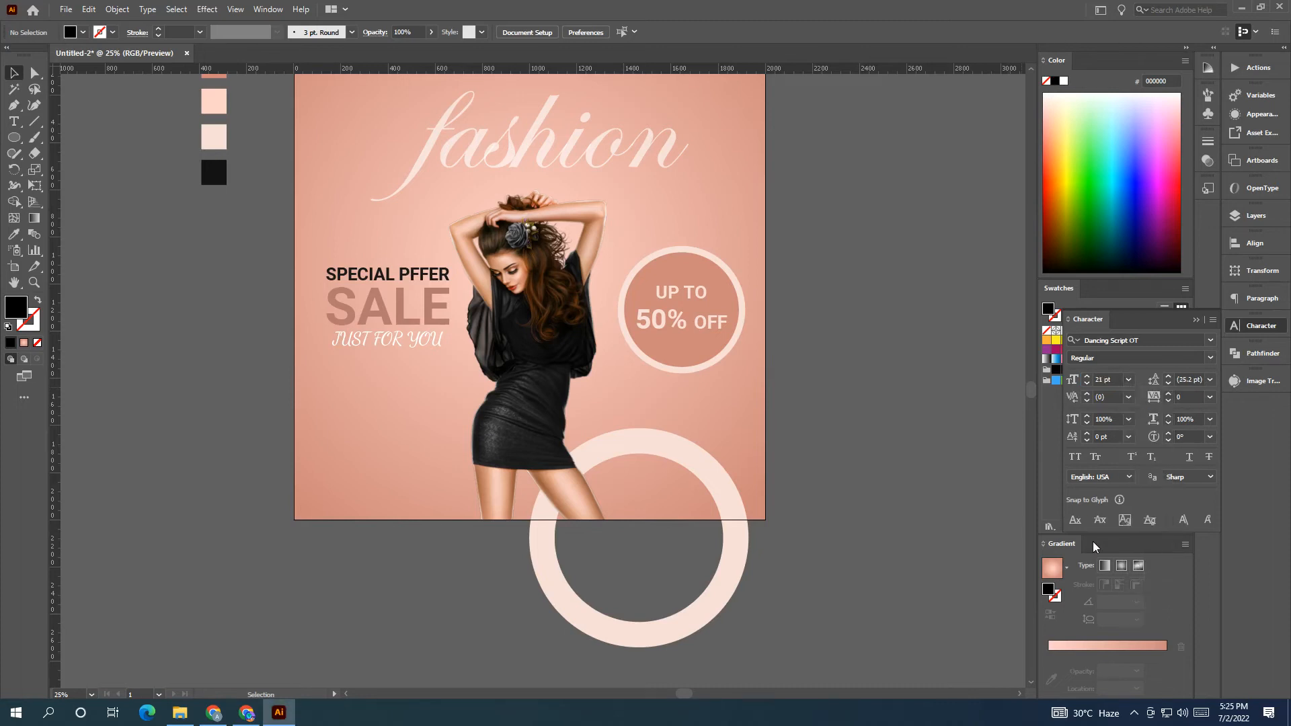
Draw a text frame beside the artboard with lorem ipsum placeholder text in Roboto Regular at 49 pt.
left_click(13, 121)
left_click_drag(125, 274, 306, 394)
key("Escape")
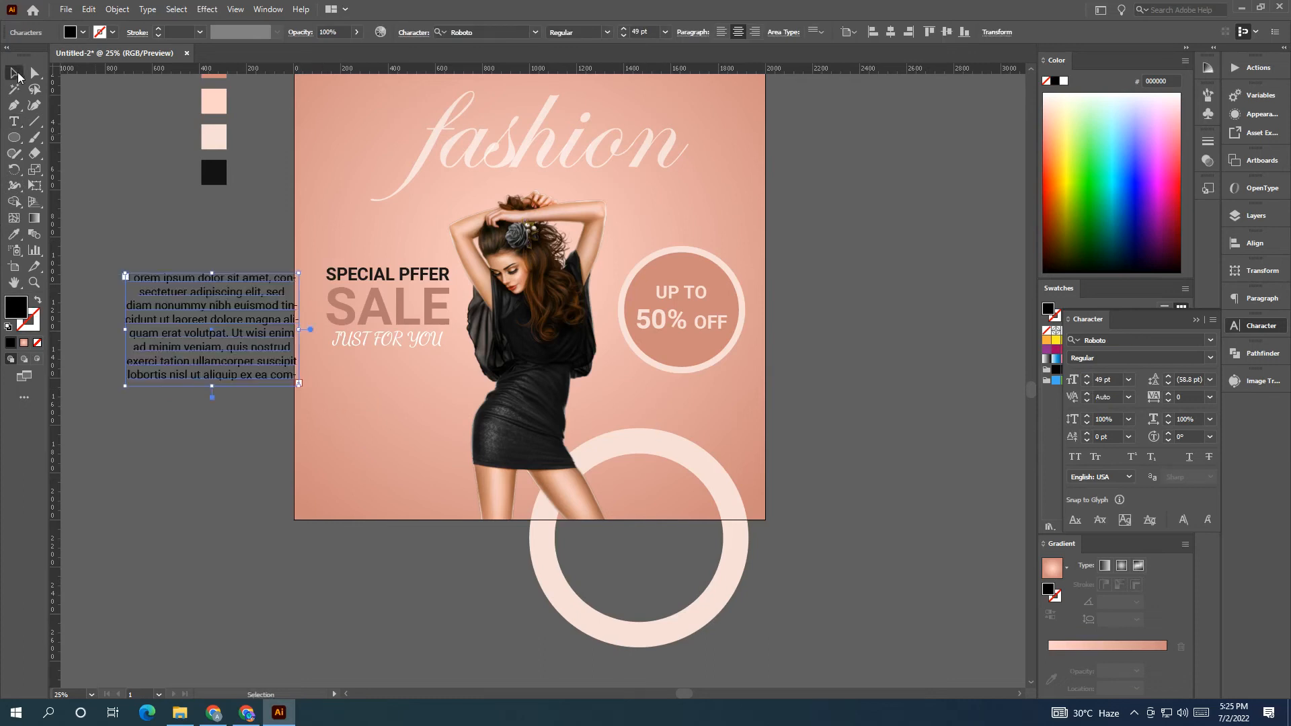
Move the placeholder paragraph below the "SALE" text block and resize its frame to fit beside the model.
left_click_drag(300, 281, 430, 443)
left_click_drag(368, 469, 411, 413)
mouse_move(473, 384)
left_mouse_down()
mouse_move(457, 383)
mouse_move(471, 378)
left_mouse_up()
Set the paragraph's font size to 38 pt and shorten its text frame to five lines.
left_click(1101, 380)
scroll(1101, 379, "down", 8)
scroll(1103, 383, "down", 3)
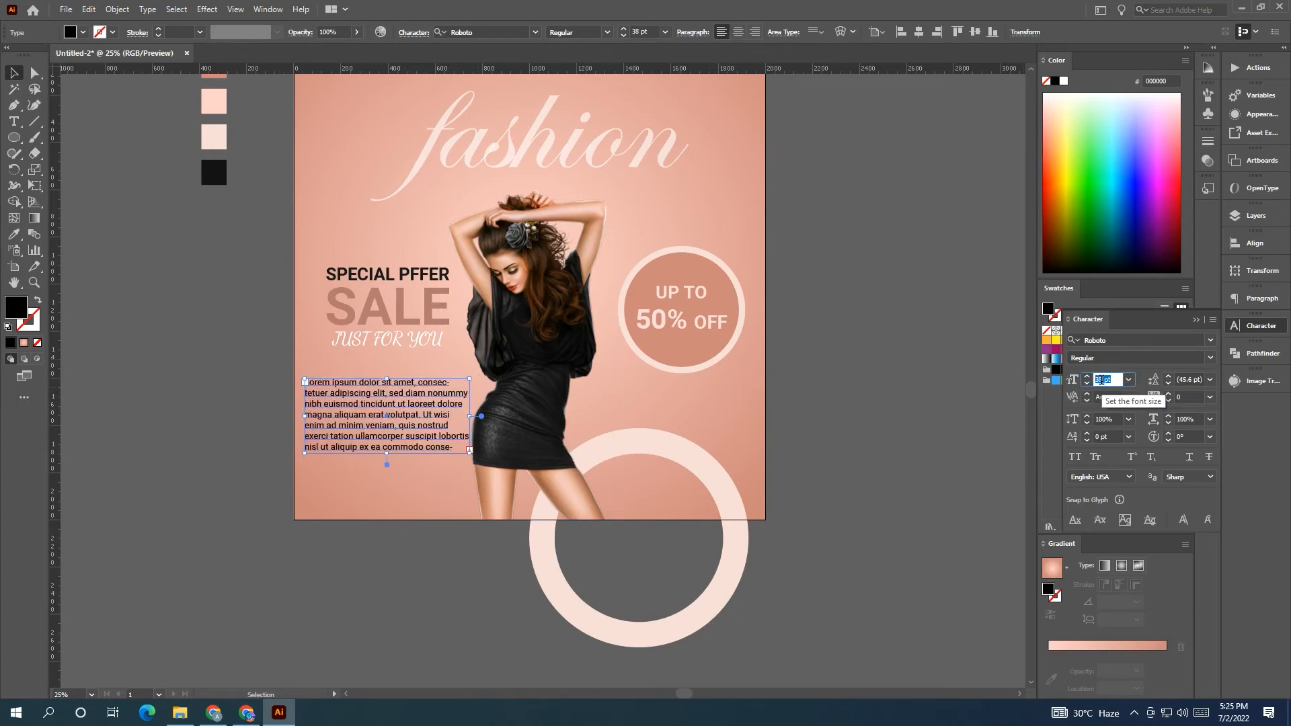
left_click_drag(386, 453, 412, 404)
Place a near-black square about 100 px wide in the artboard's lower-left corner, in front of the background, as a margin spacer.
key("ctrl+minus")
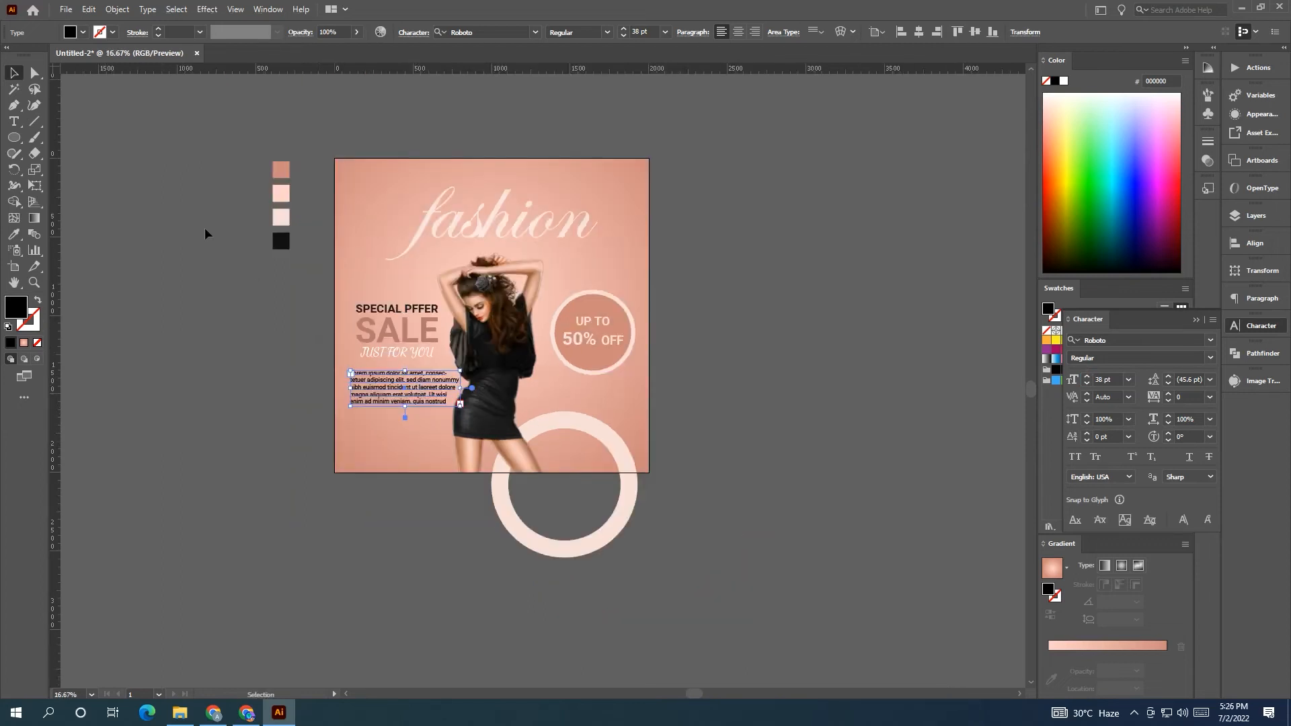
left_click(138, 206)
right_click(14, 137)
left_click(59, 142)
scroll(347, 169, "up", 3)
left_click(13, 72)
mouse_move(149, 174)
left_mouse_down()
mouse_move(344, 168)
mouse_move(211, 172)
mouse_move(149, 160)
left_mouse_up()
left_click(163, 400)
right_click(154, 392)
mouse_move(189, 323)
left_click(300, 323)
left_click_drag(162, 388, 348, 166)
scroll(365, 220, "down", 1)
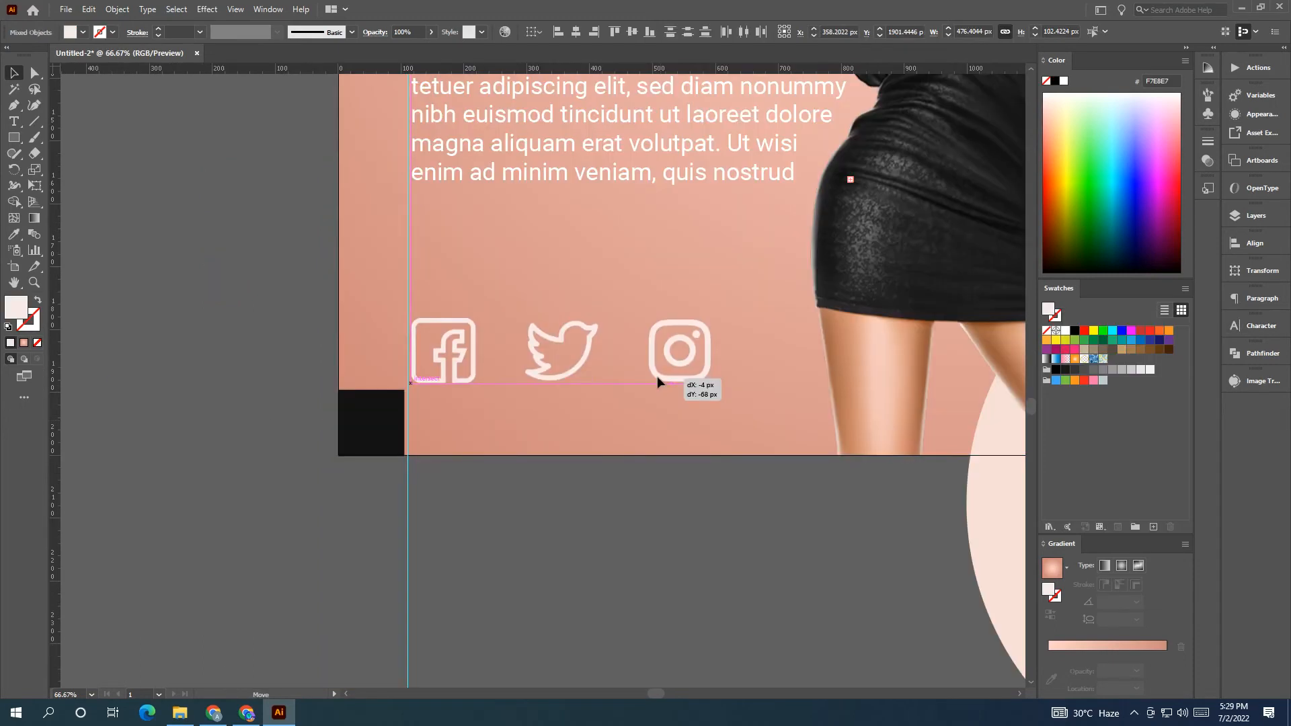
Move the Facebook, Twitter and Instagram icons up 68 px, in line with the start of the paragraph.
left_click(655, 377)
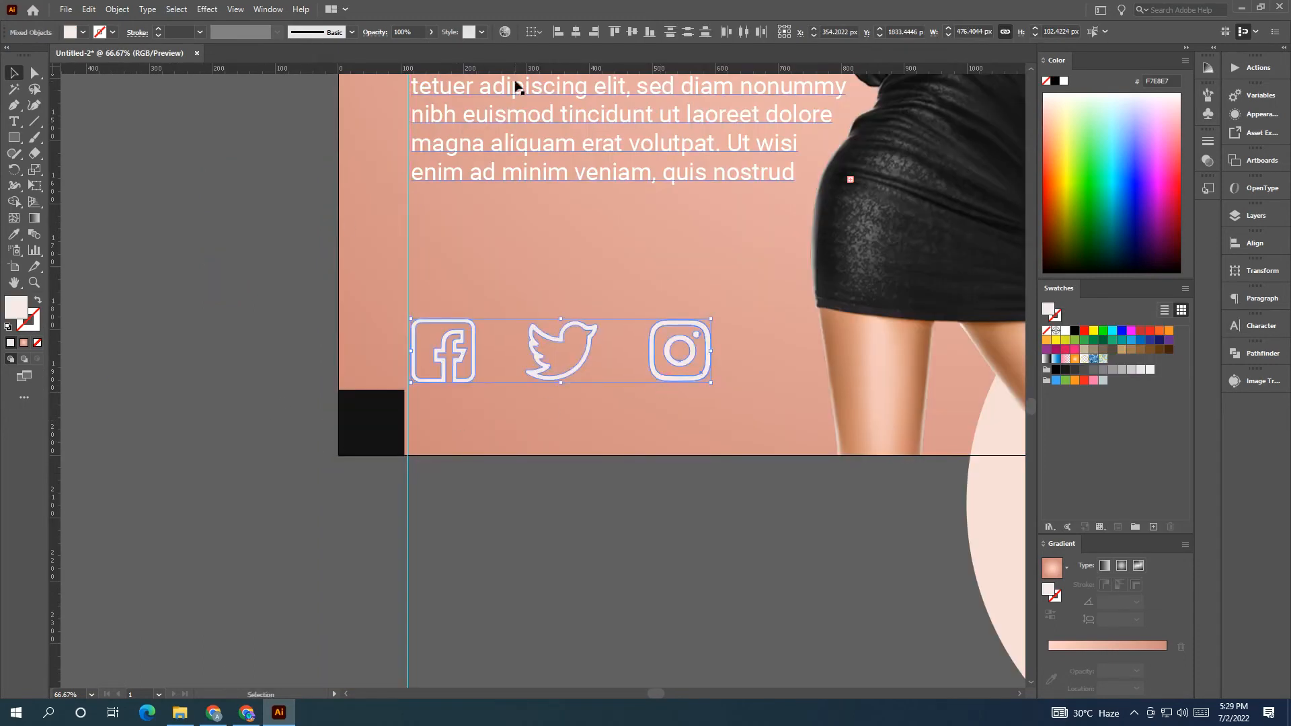
mouse_move(536, 370)
left_mouse_down()
mouse_move(534, 400)
mouse_move(550, 385)
left_mouse_up()
key("ctrl+z")
Group the three social icons and align them to the vertical guide and a horizontal guide along the black square's upper edge.
left_click(657, 369, "shift")
left_click(474, 375, "shift")
key("a")
key("v")
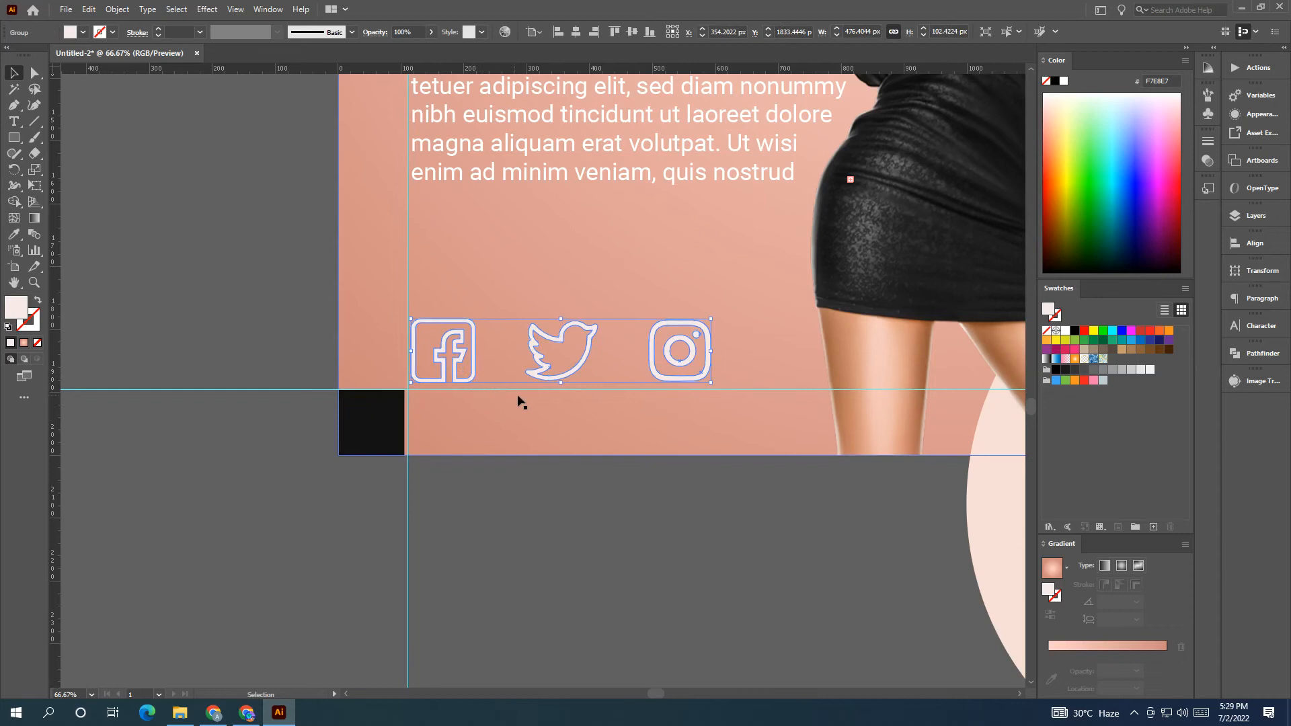
left_click_drag(543, 381, 539, 384)
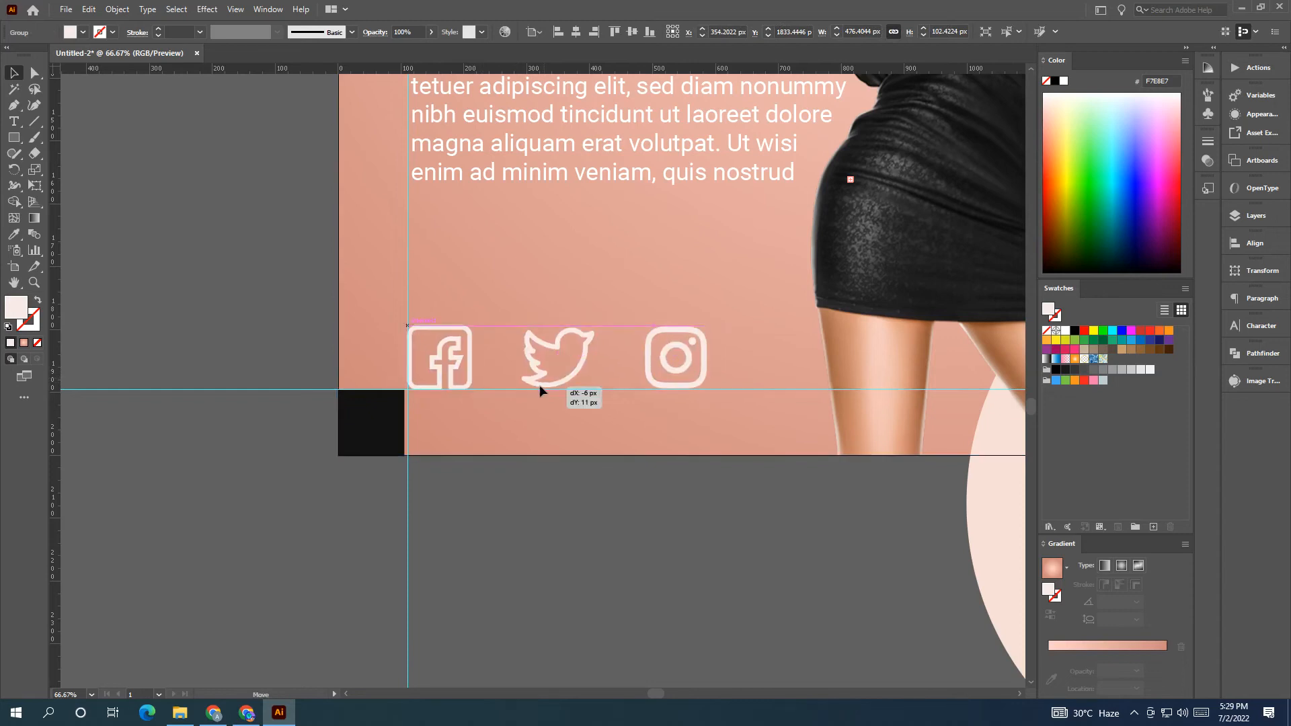
Place copies of the black margin square flush in the artboard's upper-left and upper-right corners.
left_click(548, 453)
scroll(574, 535, "down", 3)
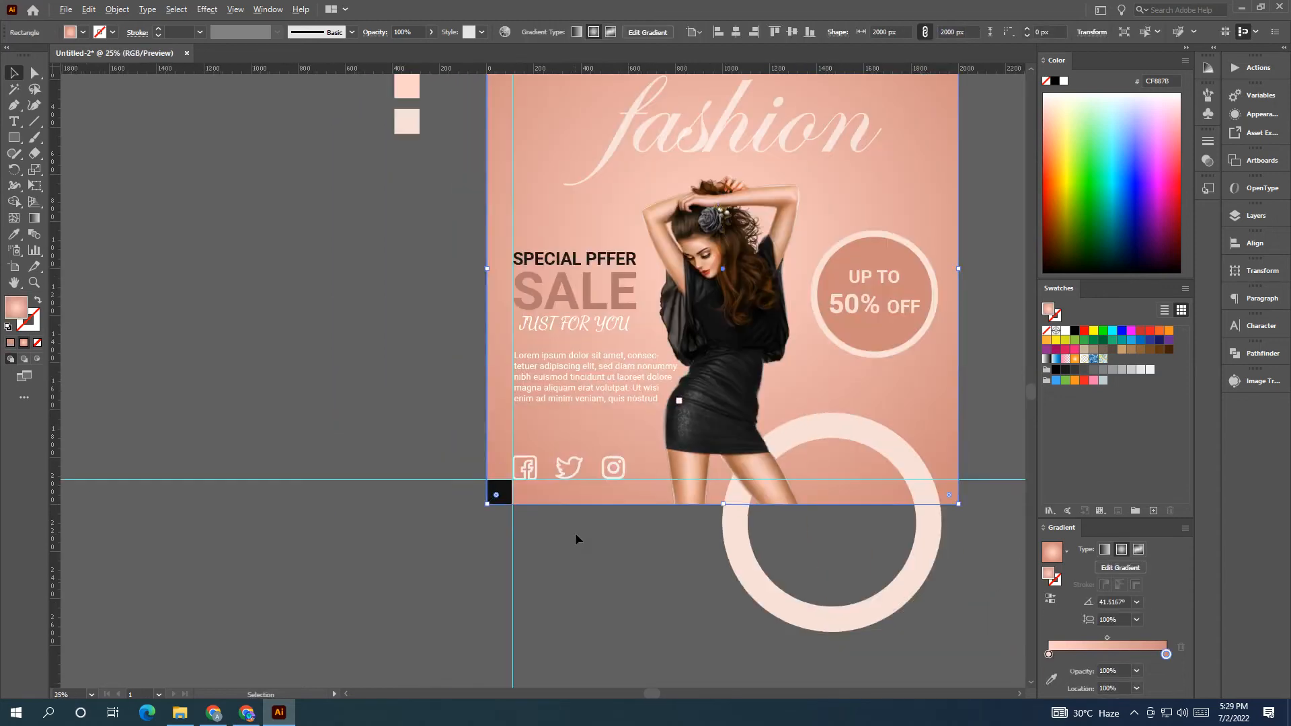
scroll(706, 602, "down", 1)
left_click_drag(703, 609, 344, 565)
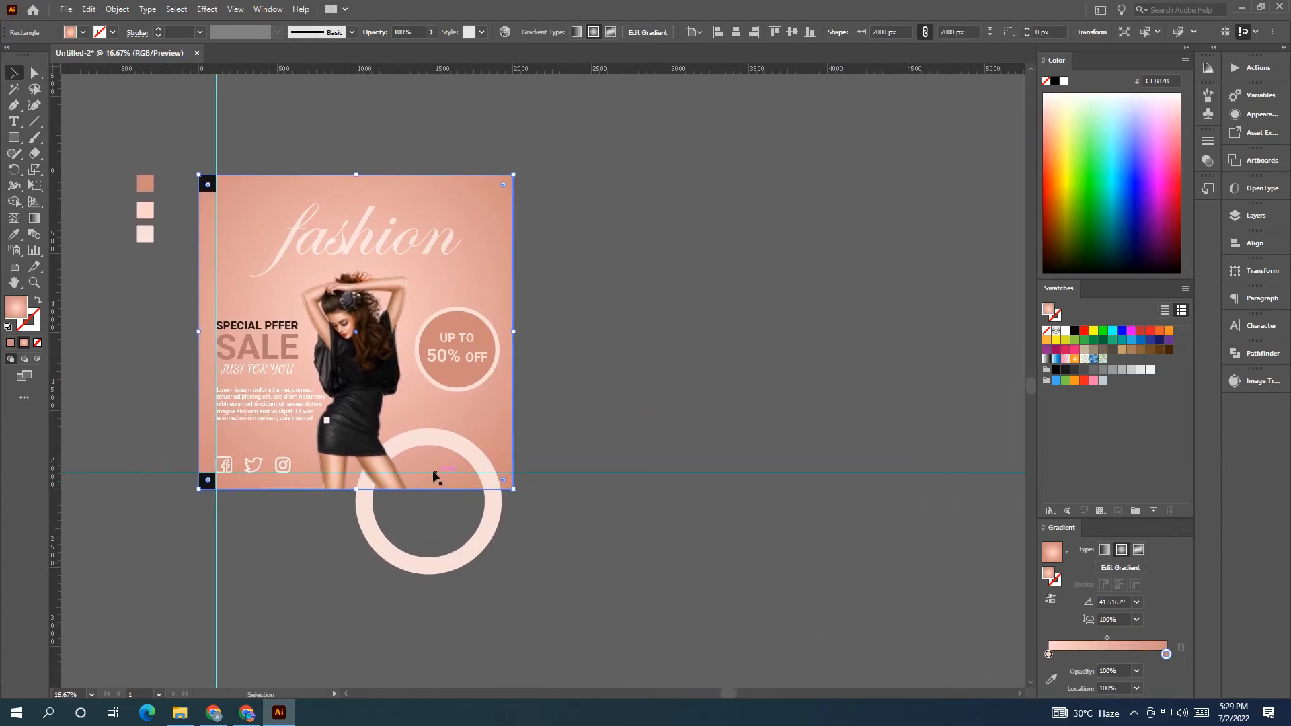
left_click(216, 134)
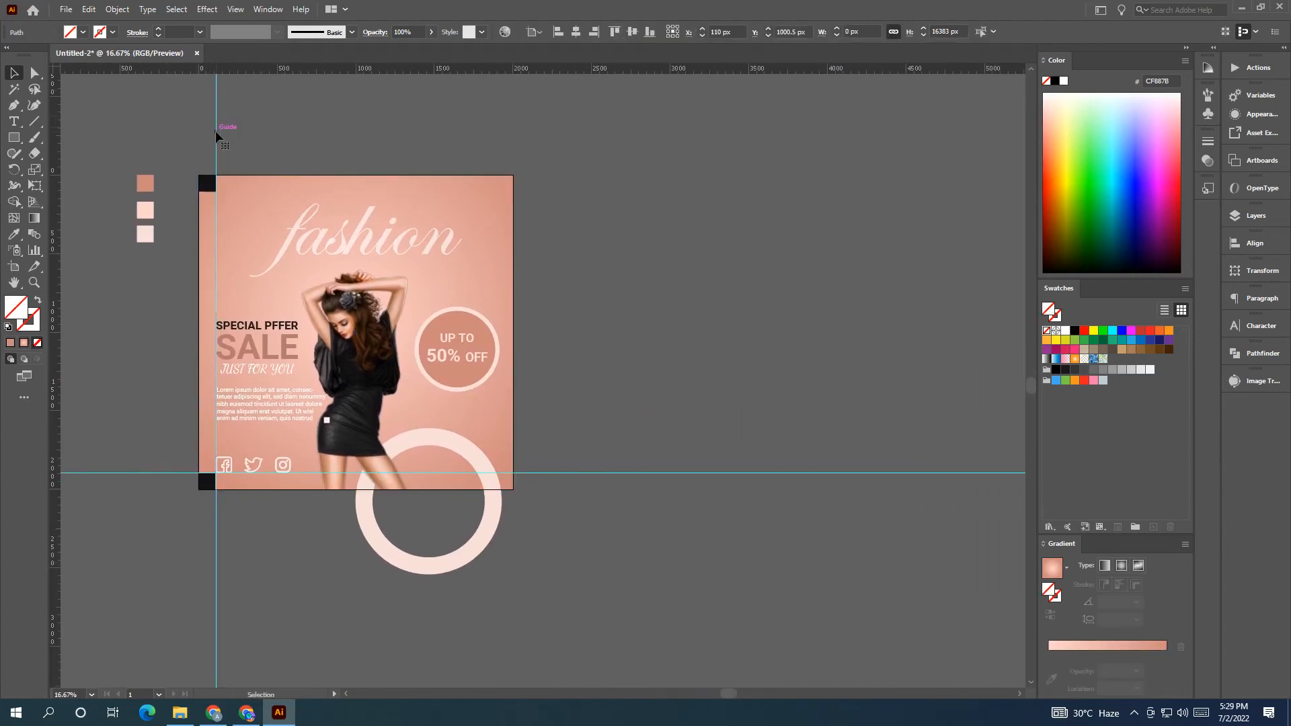
left_click_drag(206, 191, 509, 191)
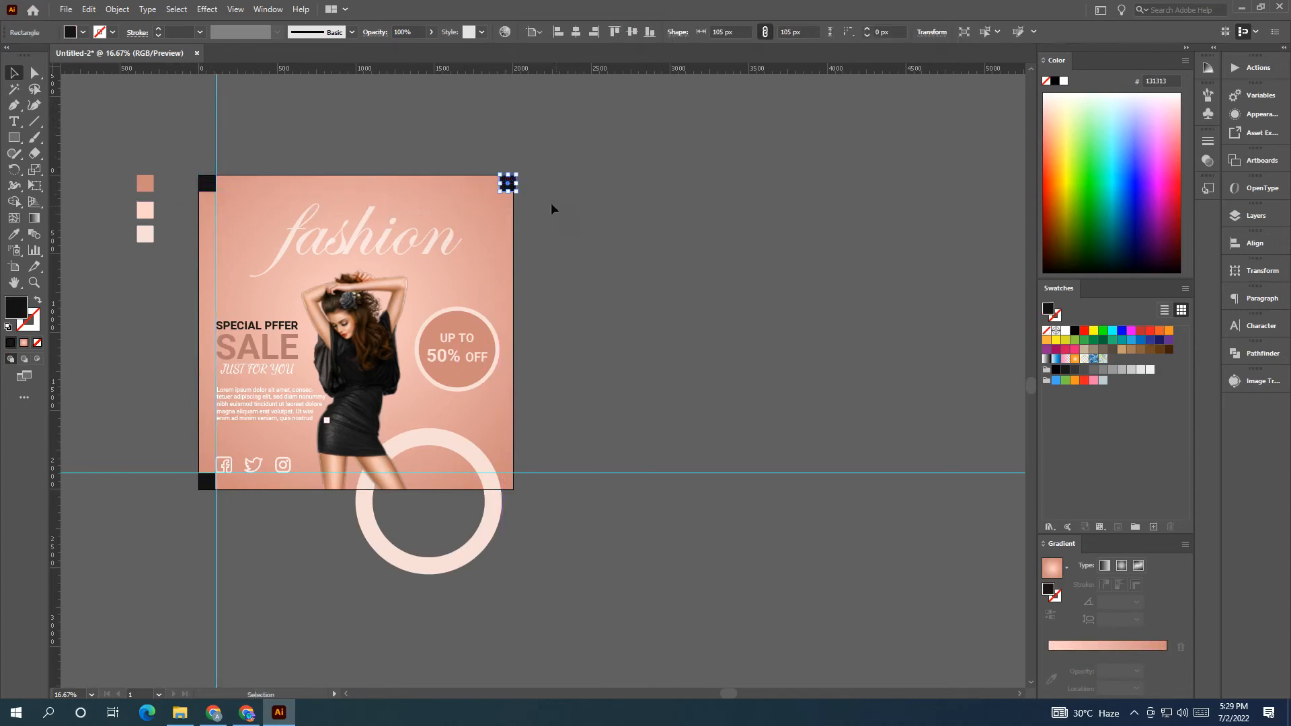
scroll(551, 205, "up", 4)
left_click_drag(395, 146, 383, 148)
left_click(448, 117)
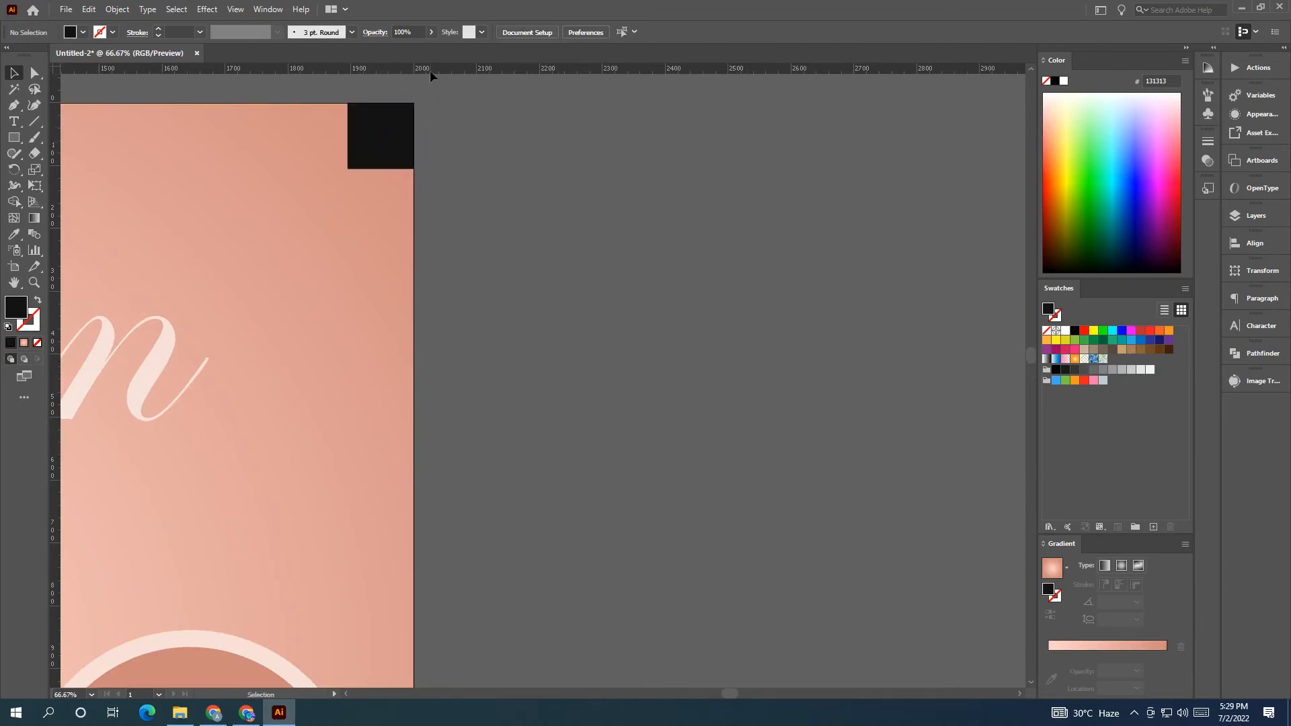
Add a horizontal guide along the upper-right black square's lower edge and a vertical guide along its inner edge.
left_click(421, 167)
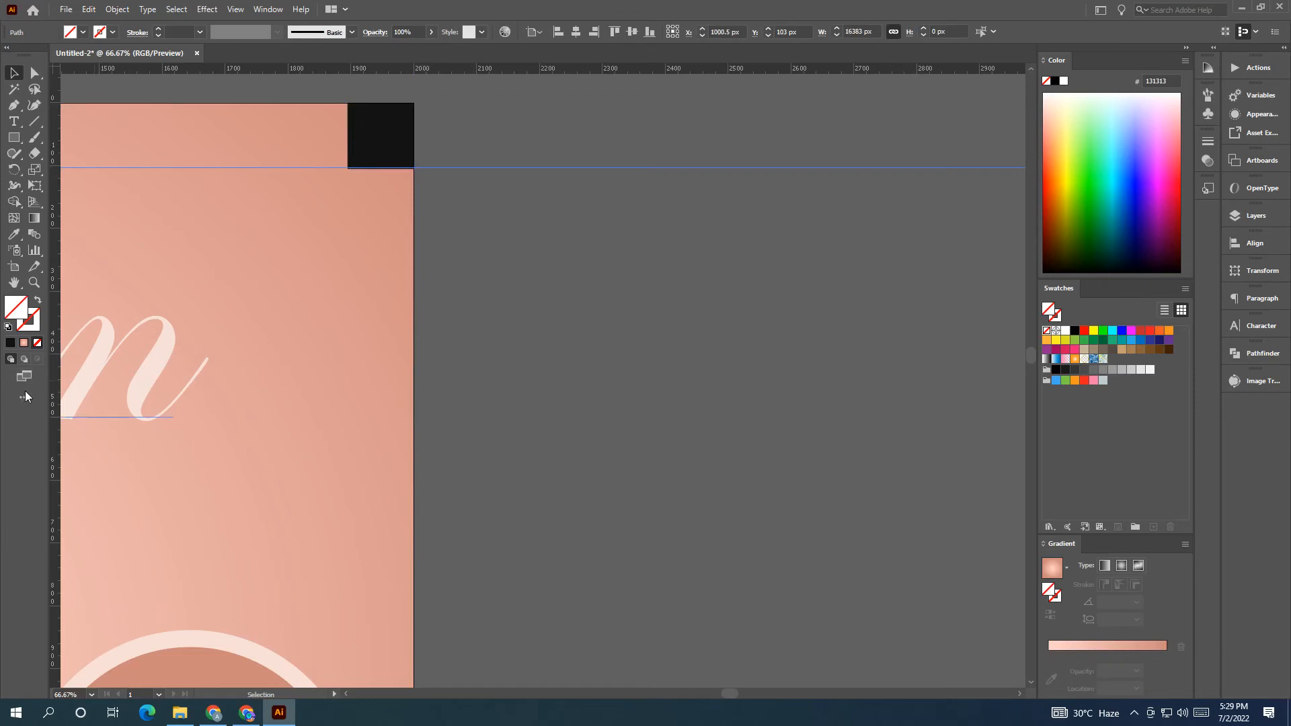
left_click(347, 378)
scroll(348, 170, "up", 5)
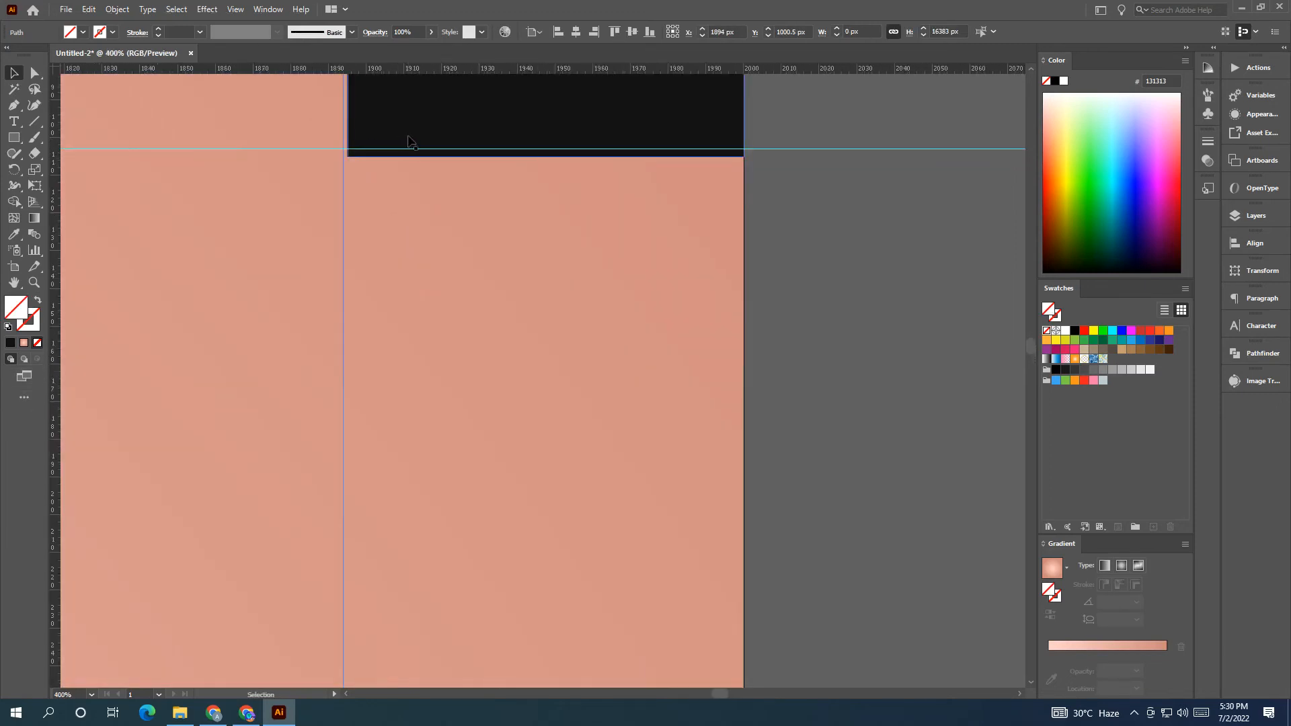
left_click_drag(412, 149, 418, 157)
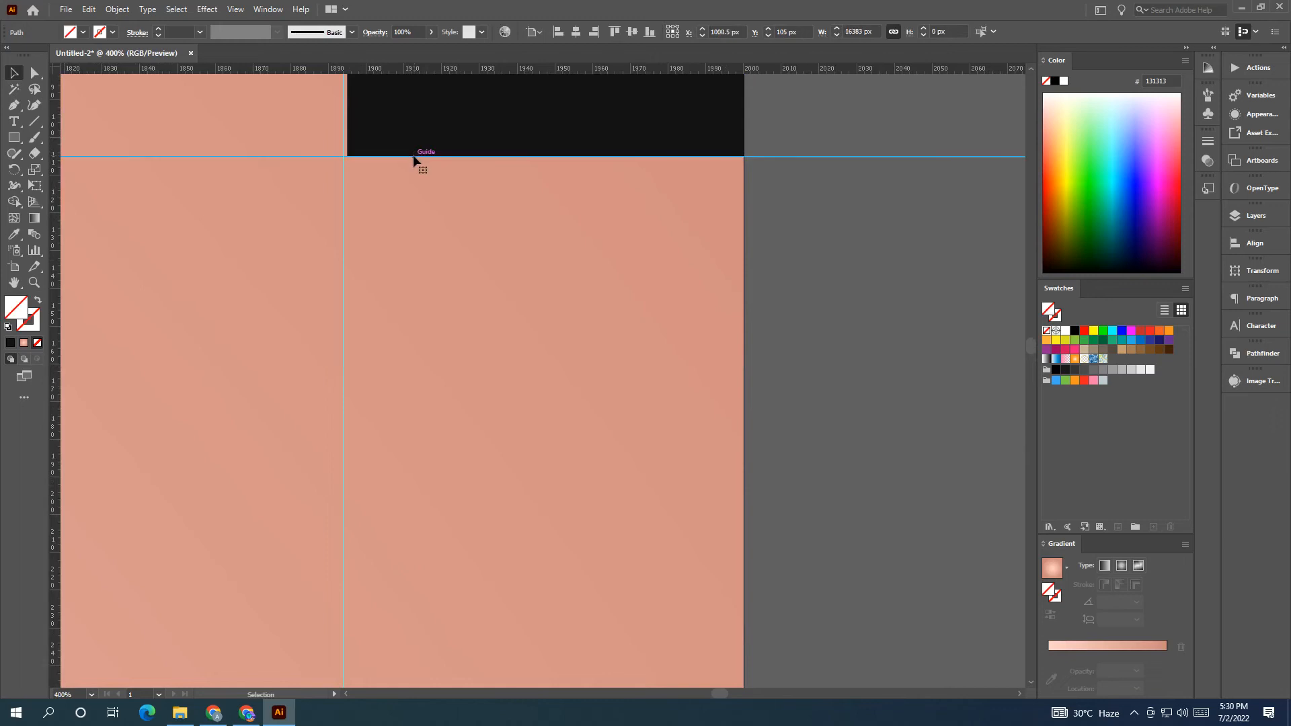
left_click(345, 171)
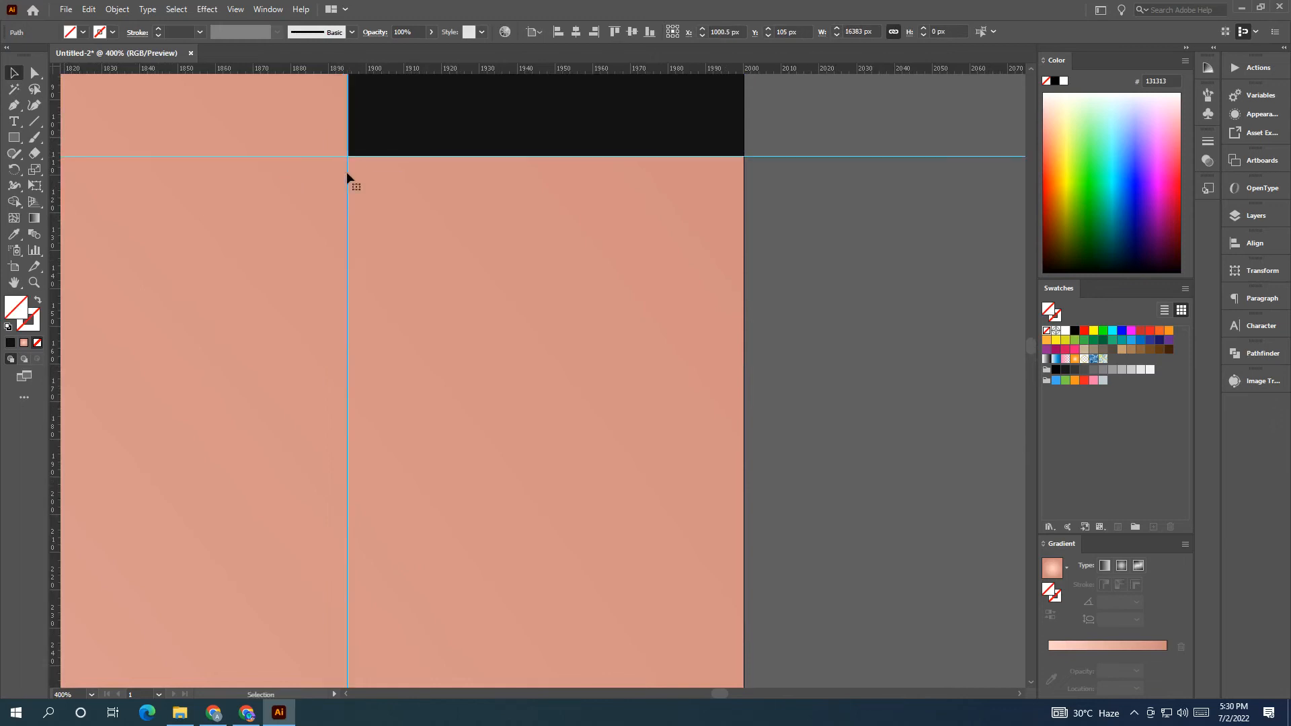
Examine how the poster's text, circles and icons sit within the four margin guides.
scroll(415, 237, "down", 5)
scroll(449, 270, "down", 2)
scroll(547, 321, "down", 3)
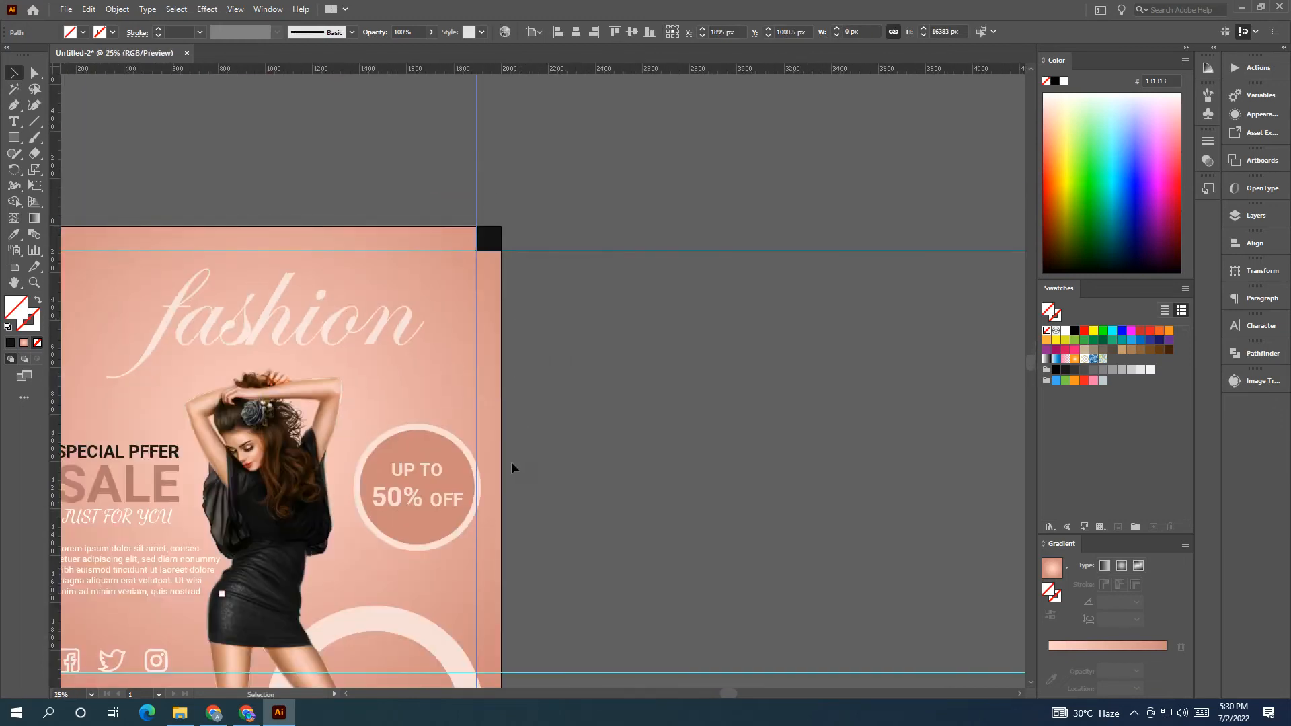
scroll(511, 467, "down", 3)
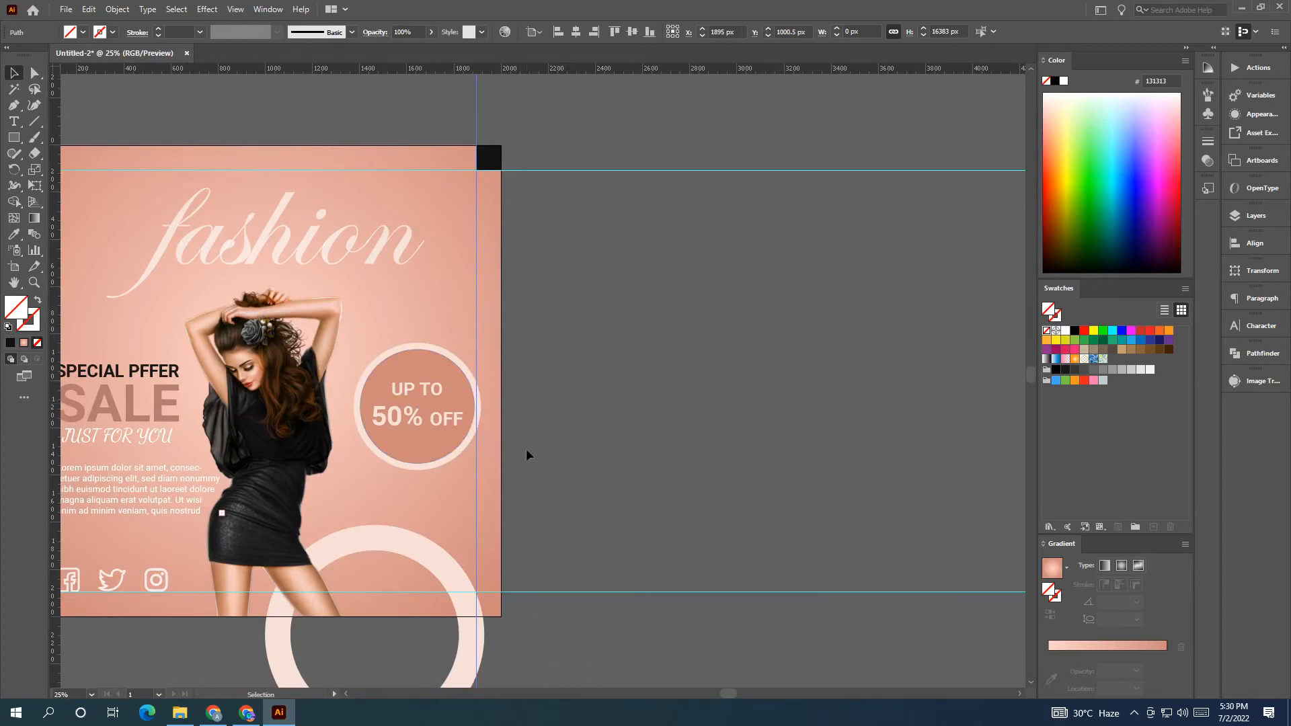
scroll(527, 450, "down", 1)
scroll(528, 454, "down", 1)
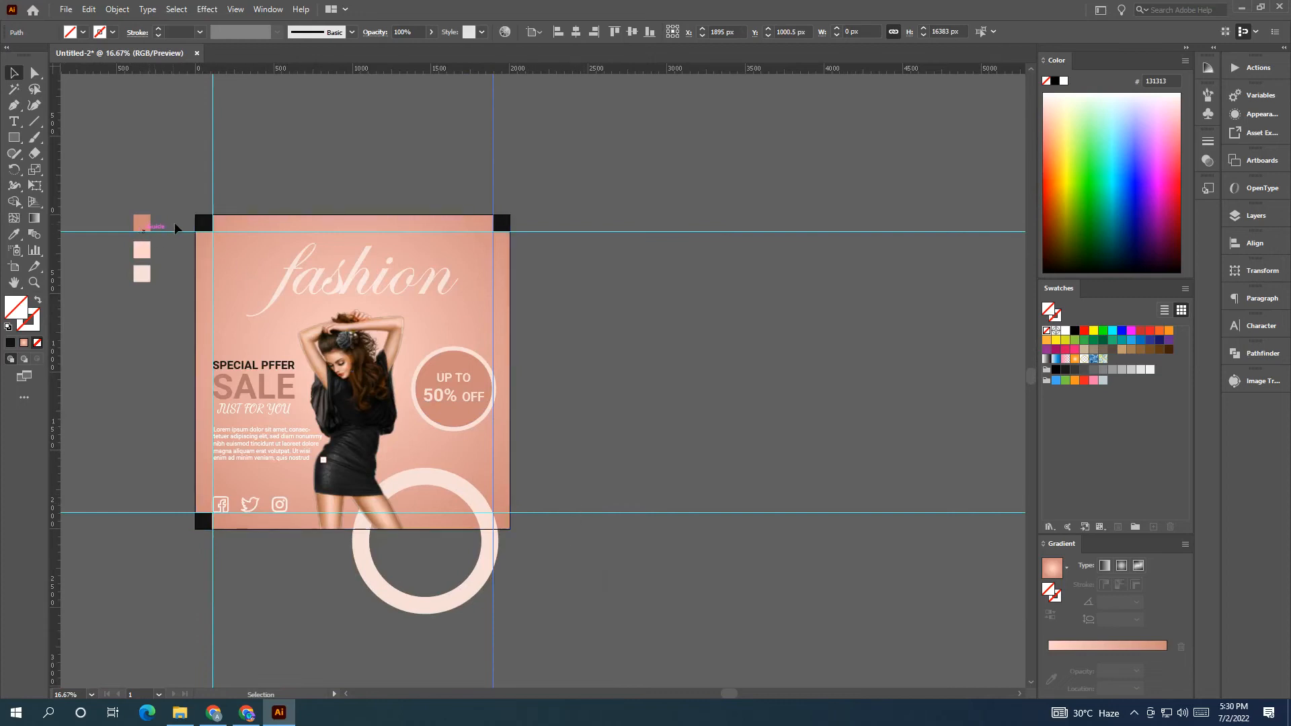
scroll(314, 289, "down", 1)
left_click_drag(338, 394, 400, 357)
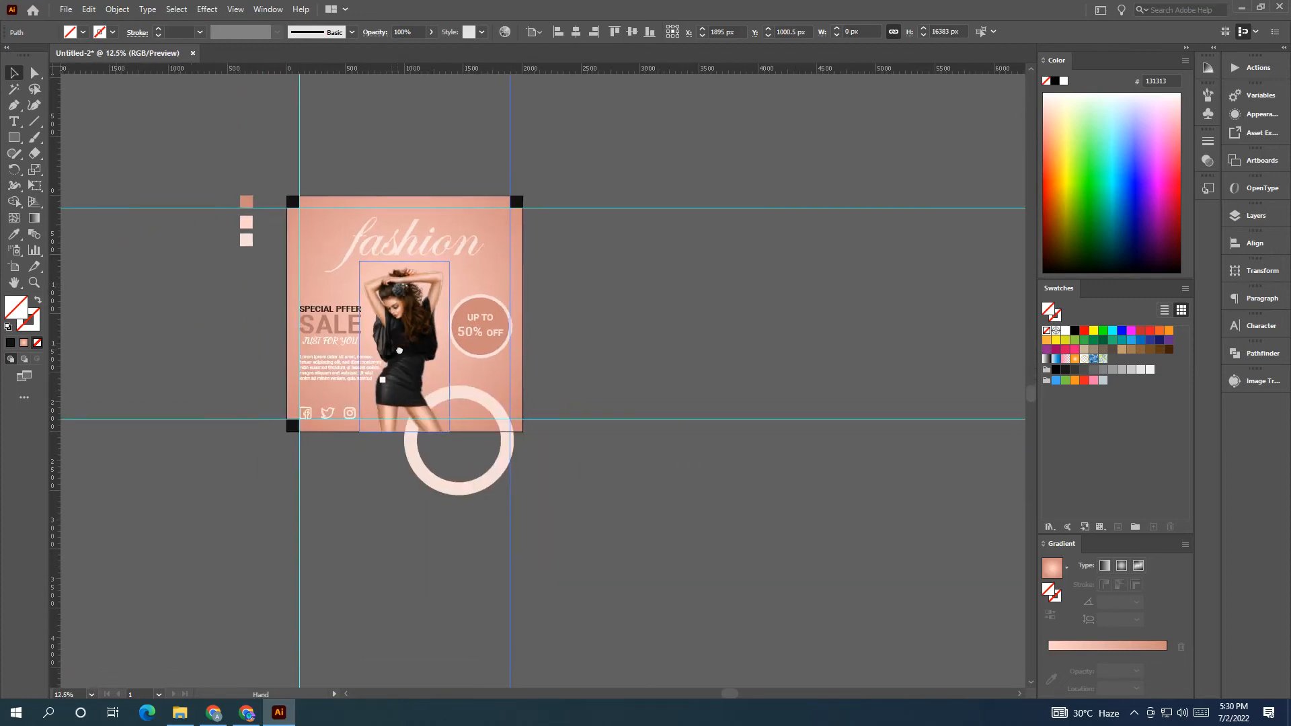
scroll(392, 313, "up", 1)
Delete the black squares in the artboard's upper-left and upper-right corners.
left_click(261, 166)
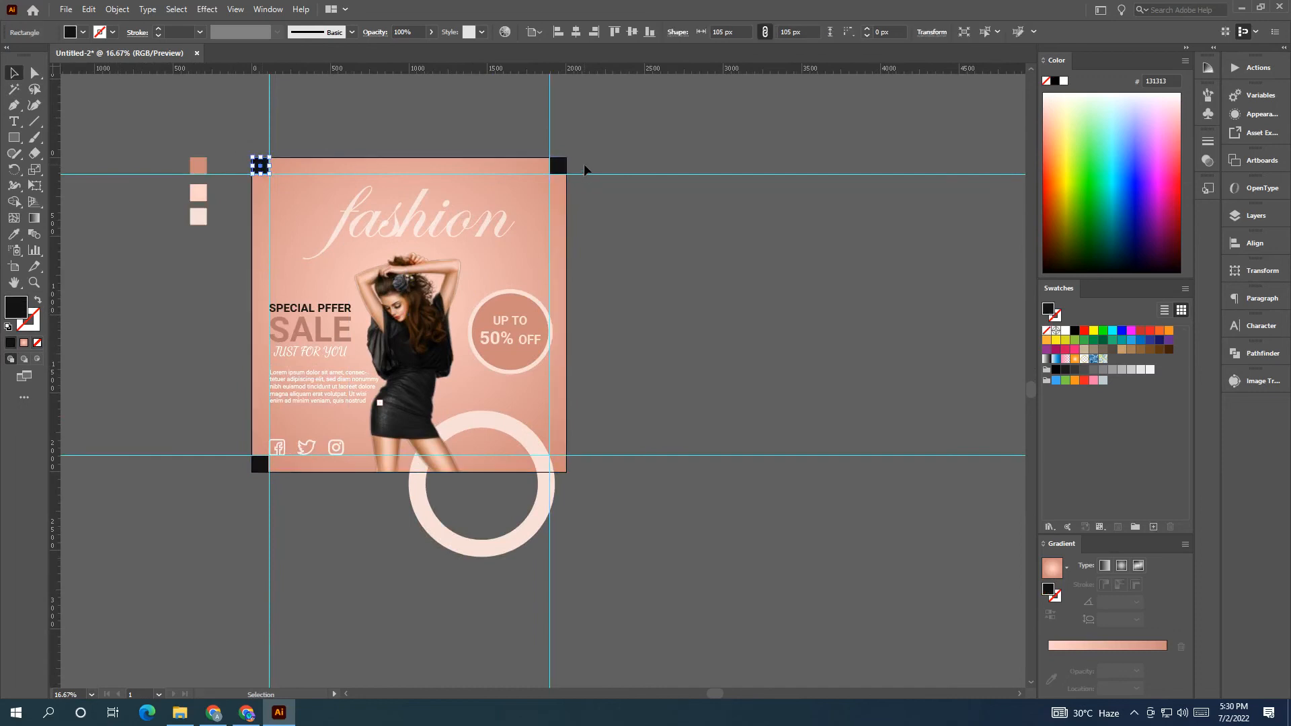
key("Delete")
left_click(563, 168)
key("Delete")
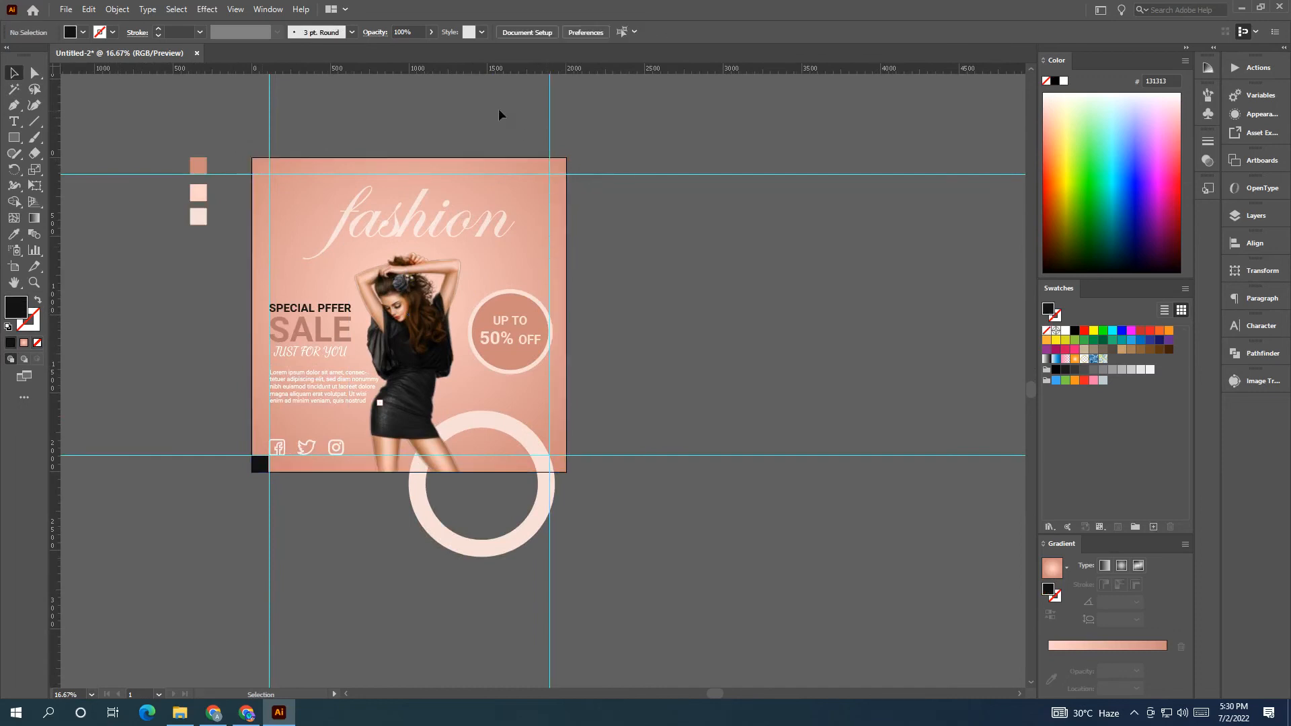
Delete the four margin guides and the black square in the artboard's lower-left corner.
left_click(549, 125)
key("Delete")
left_click(607, 174)
key("Delete")
left_click(645, 455)
key("Delete")
left_click(270, 517)
key("Delete")
left_click(260, 464)
key("Delete")
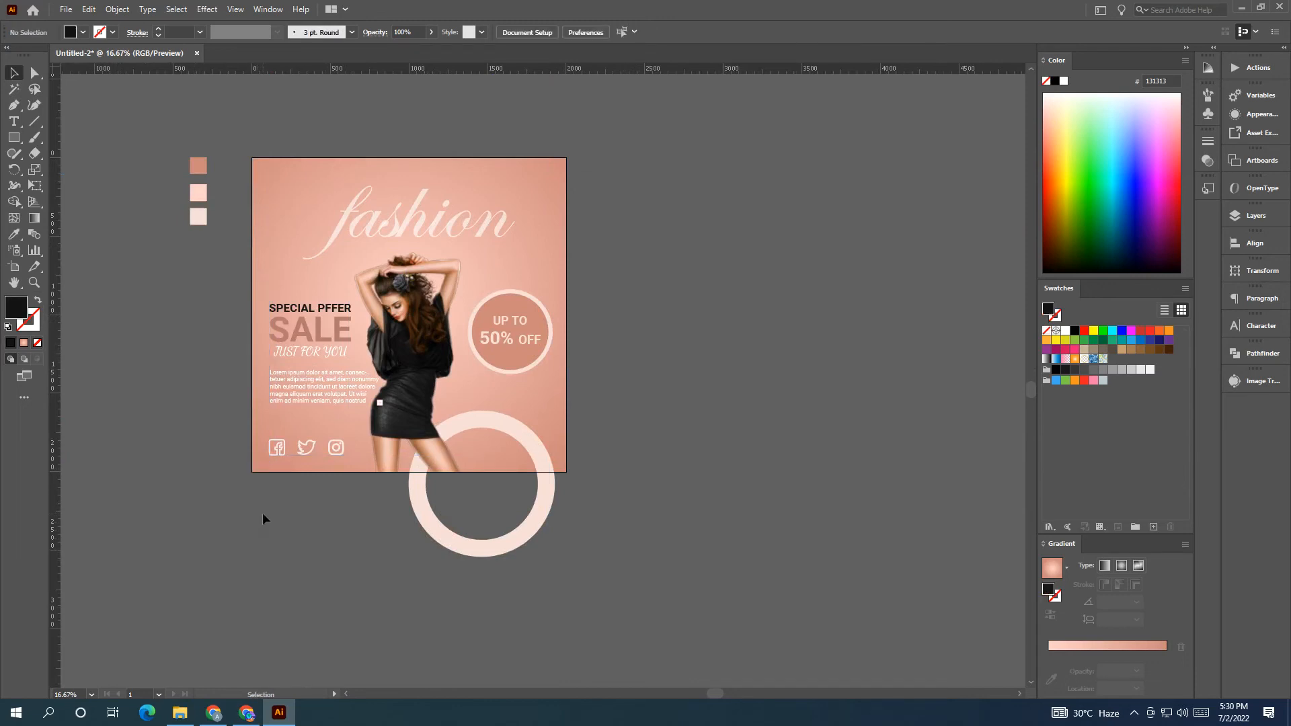
Place a copy of the large pale ring, scaled to about 416 px wide, over the artboard's upper-right corner.
left_click_drag(518, 549, 564, 527)
left_click_drag(535, 445, 691, 476)
left_click_drag(662, 519, 579, 193)
Add the point text "YOUR LOGO" just above the artboard's upper-left corner.
left_click(21, 119)
scroll(175, 141, "up", 5)
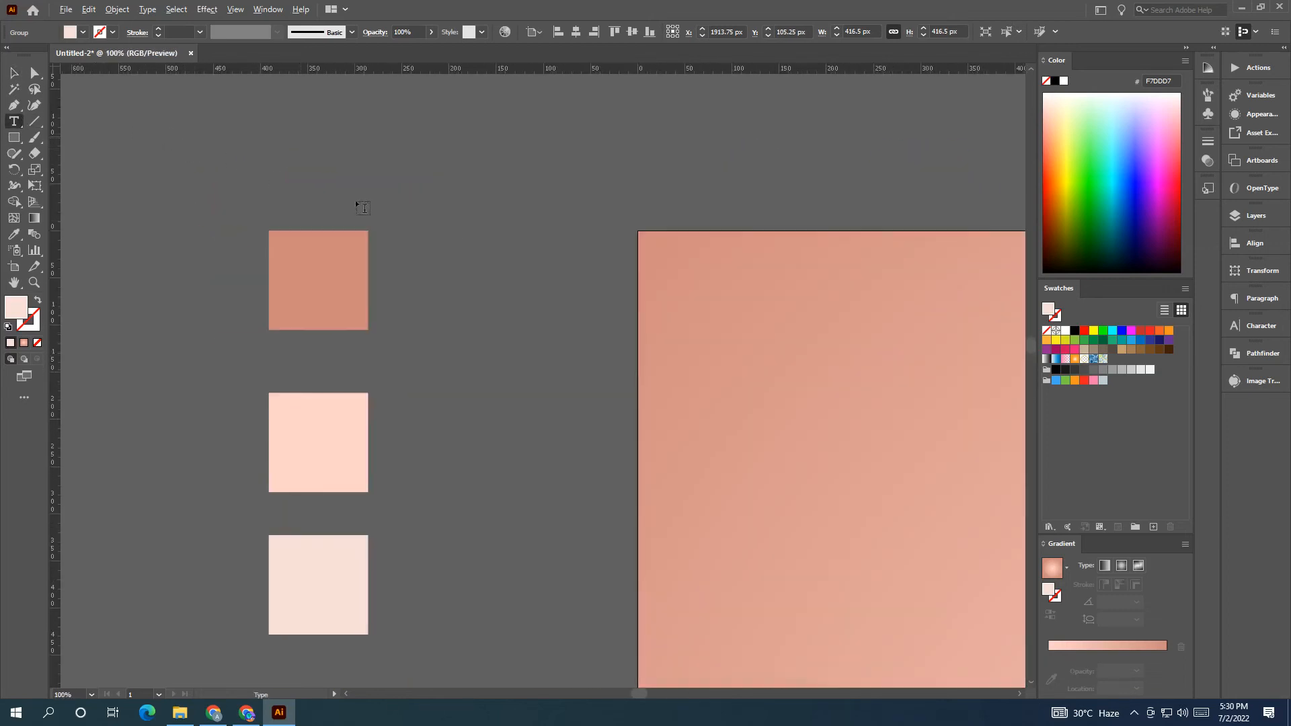
left_click_drag(497, 240, 135, 289)
left_click(277, 187)
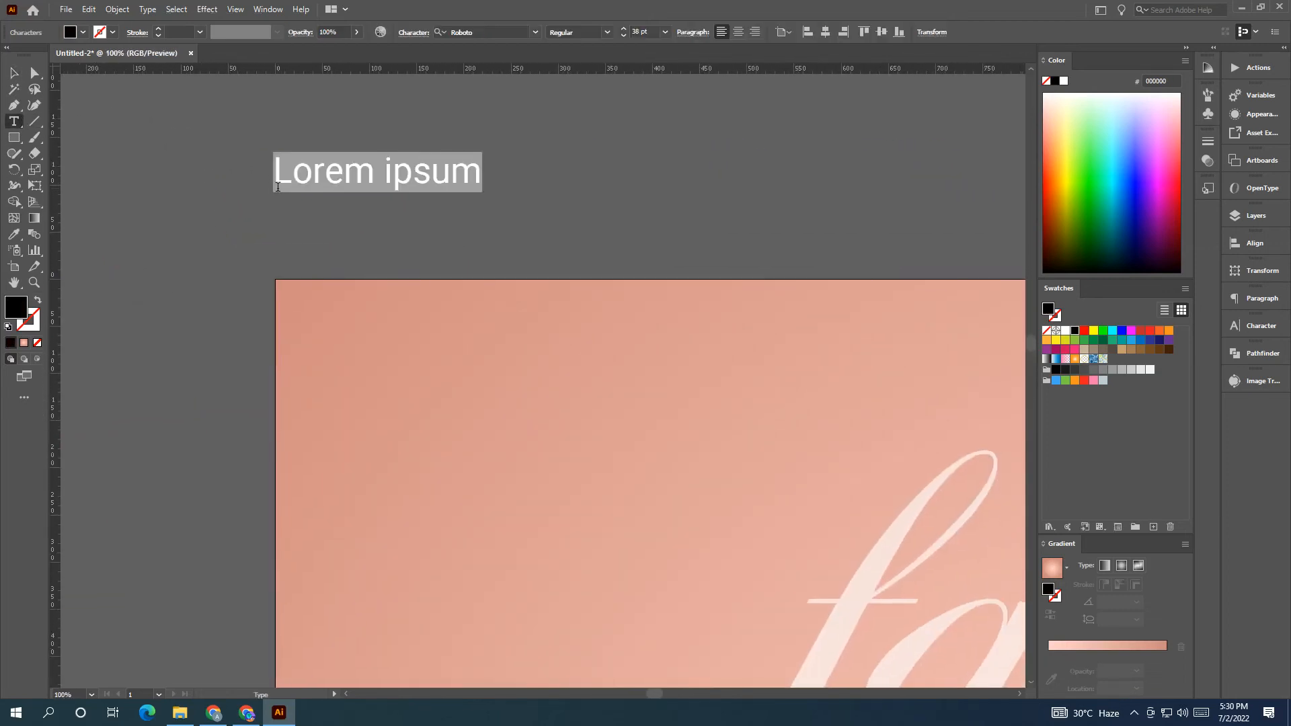
key("BackSpace")
type("U")
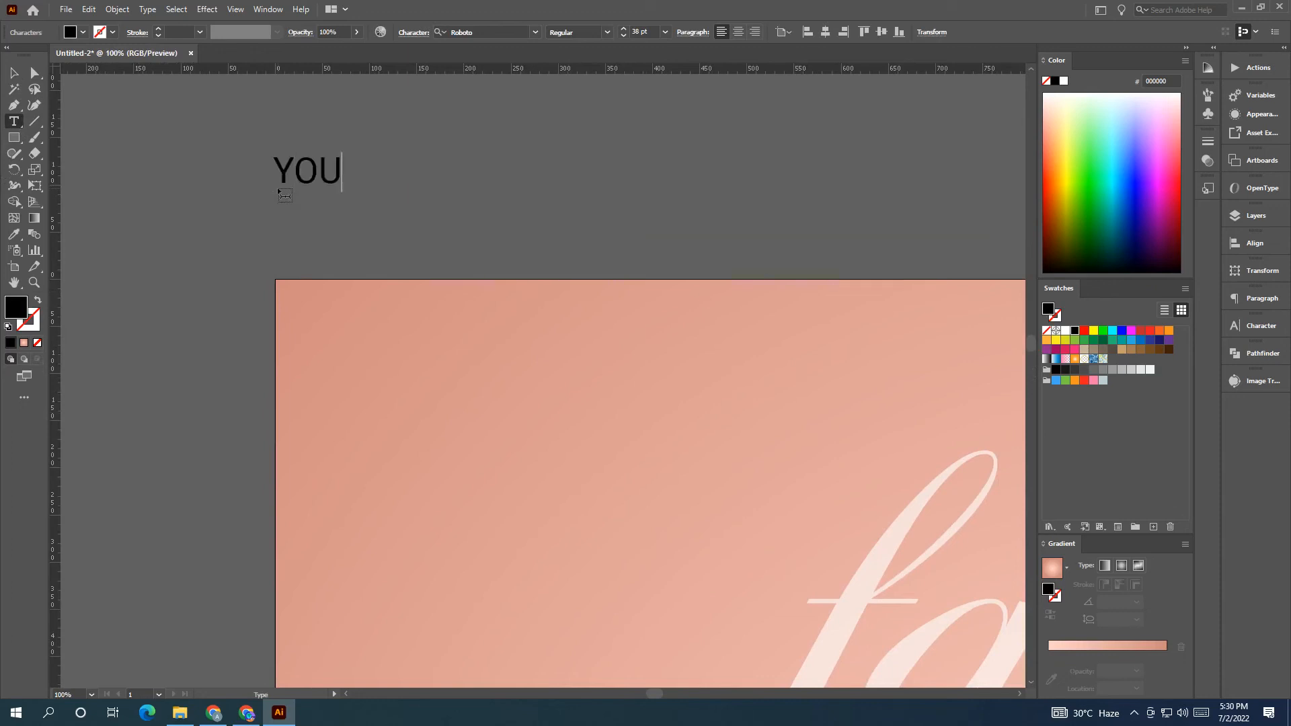
type("R LOGO")
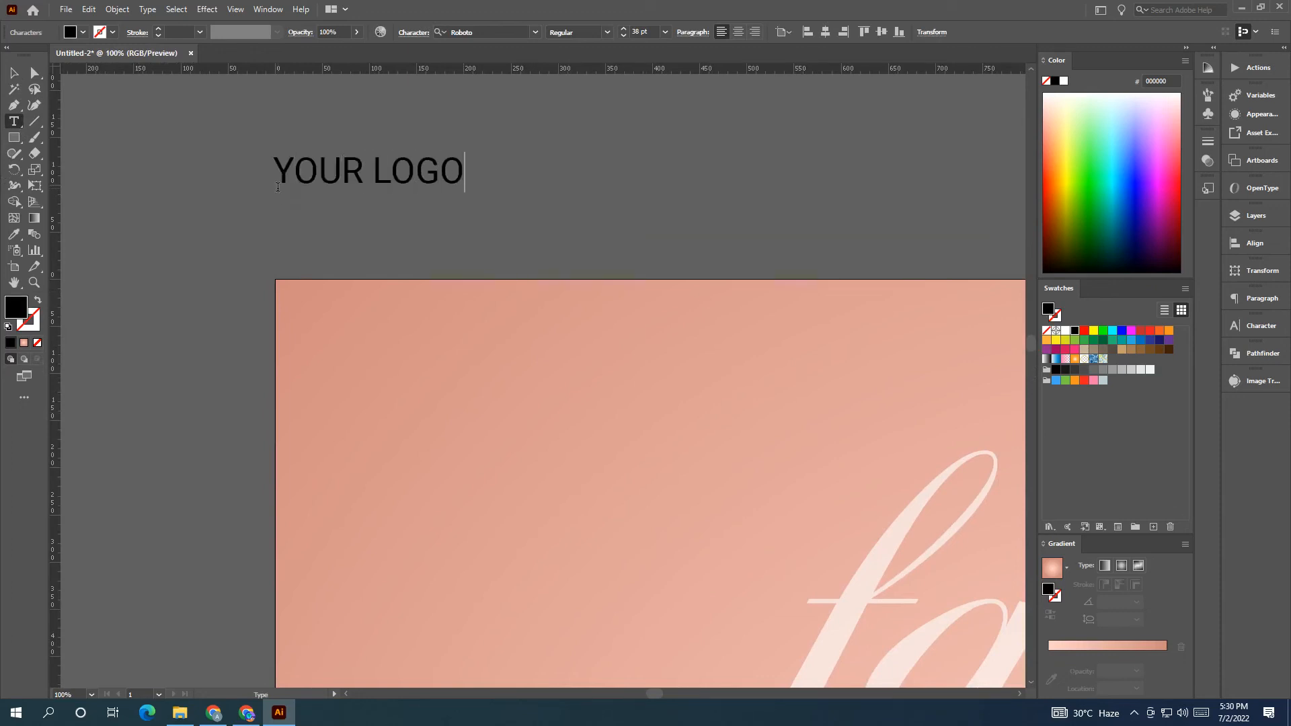
scroll(280, 188, "up", 1)
left_click(15, 74)
left_click(217, 145)
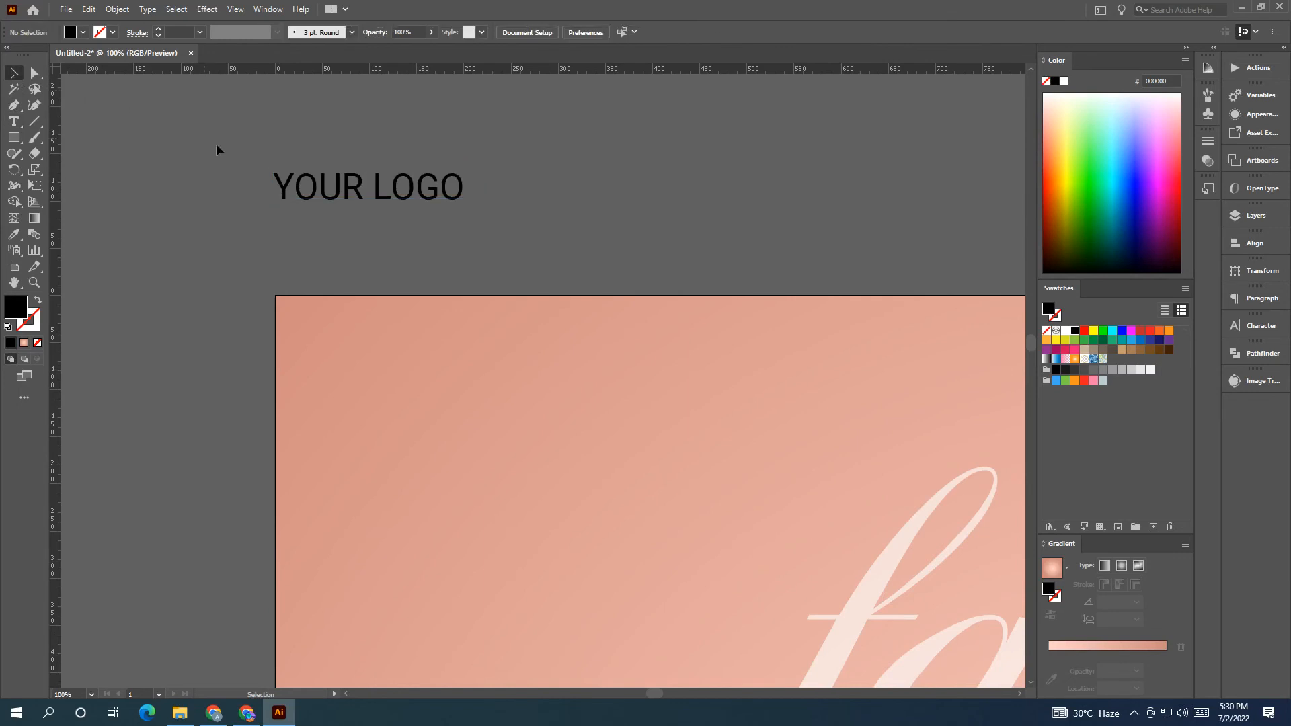
Move YOUR LOGO beside the fashion title, give it the bold SPECIAL PFFER style and scale it to about 49 pt.
scroll(294, 204, "down", 3)
left_click_drag(295, 199, 346, 304)
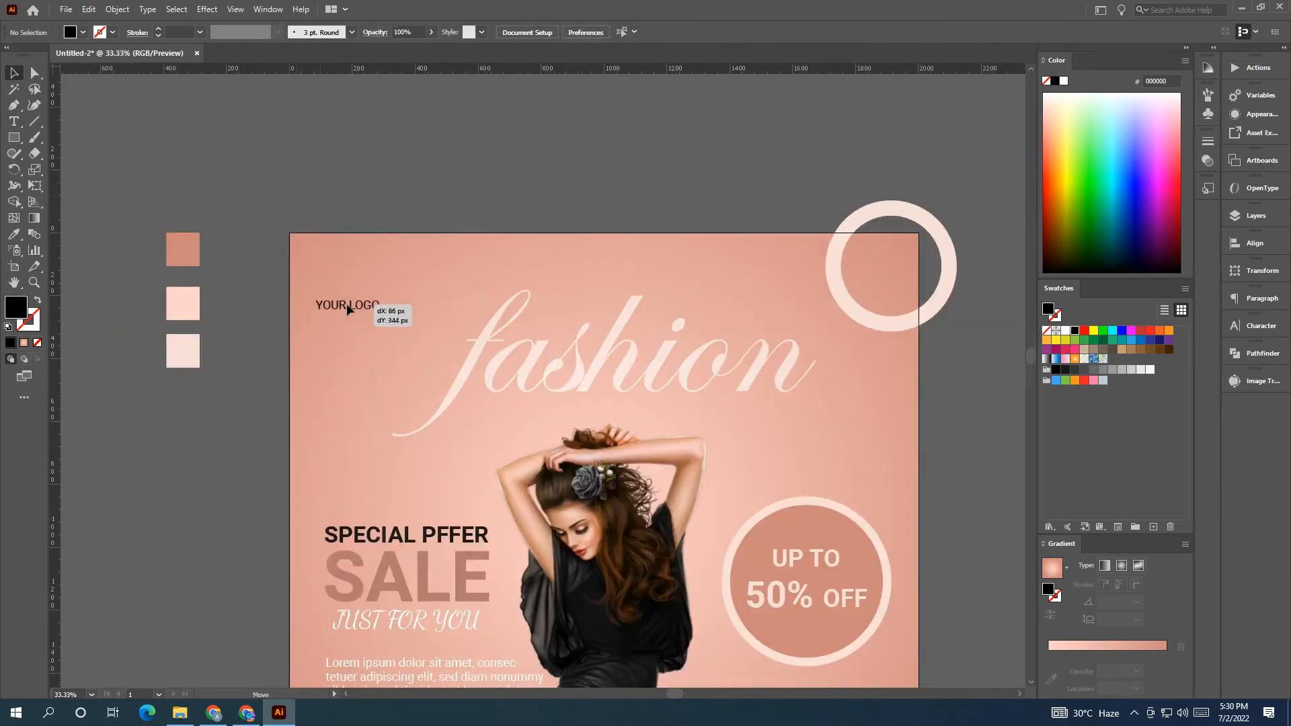
left_click(13, 234)
scroll(369, 437, "down", 3)
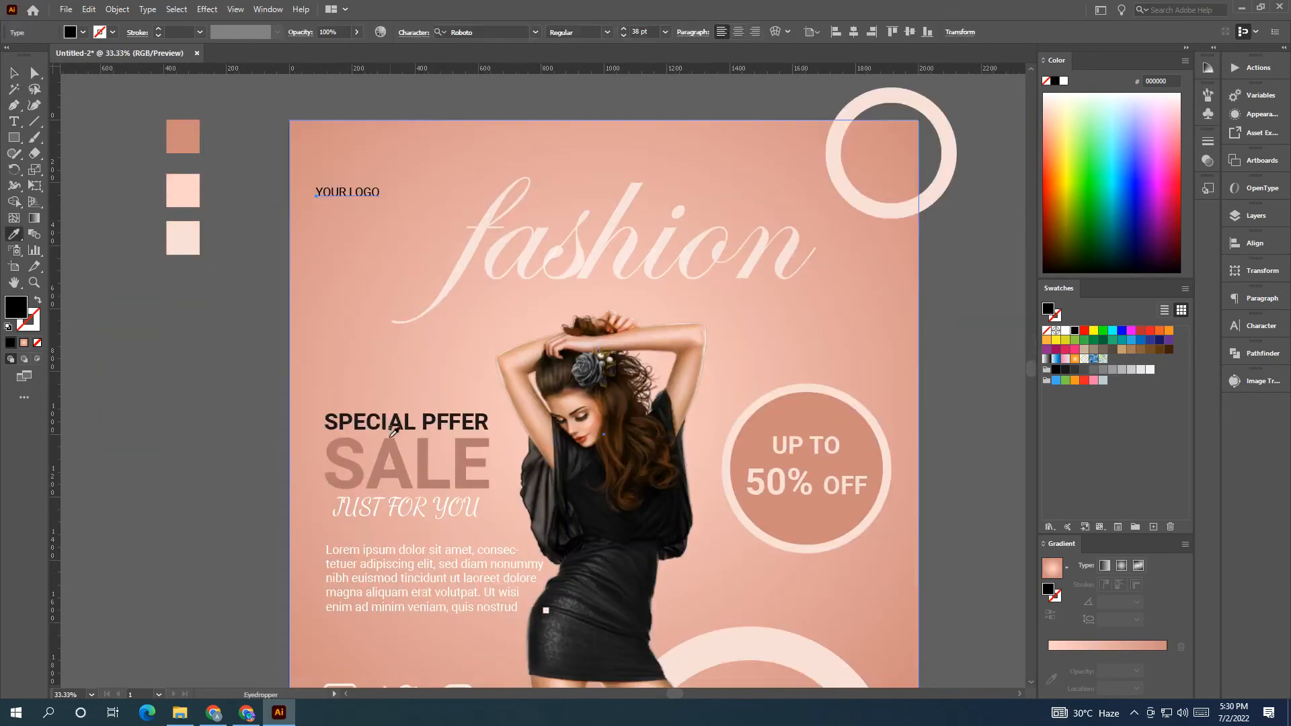
left_click(380, 432)
key("v")
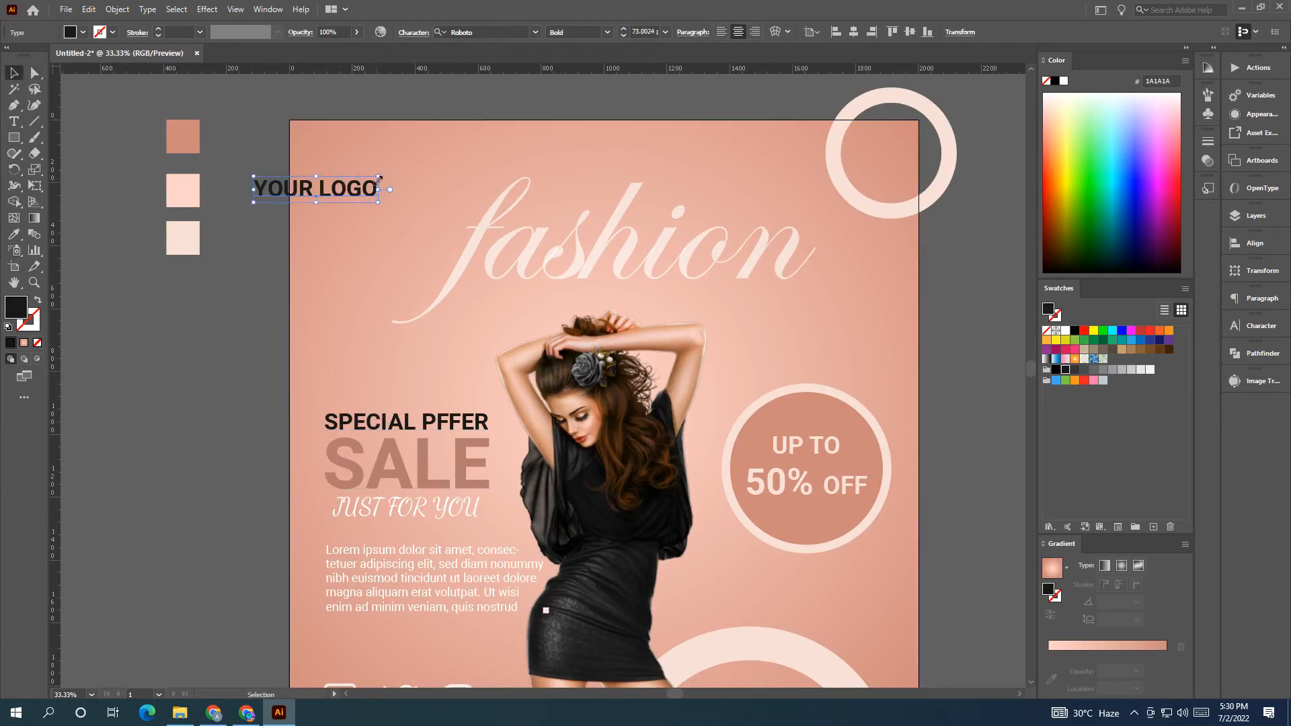
left_click_drag(374, 170, 406, 213)
Fill the YOUR LOGO text with white, undoing the accidental grey colour pick.
left_click(14, 236)
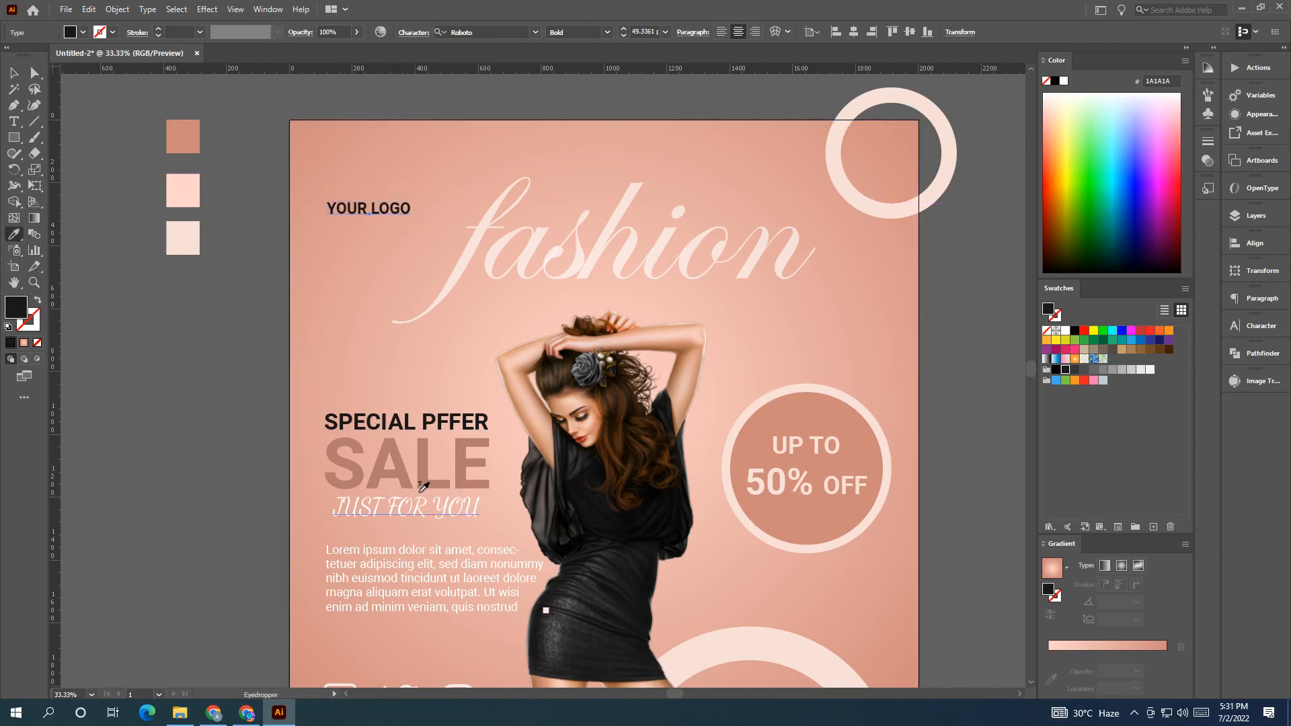
left_click(1064, 332)
left_click(528, 104)
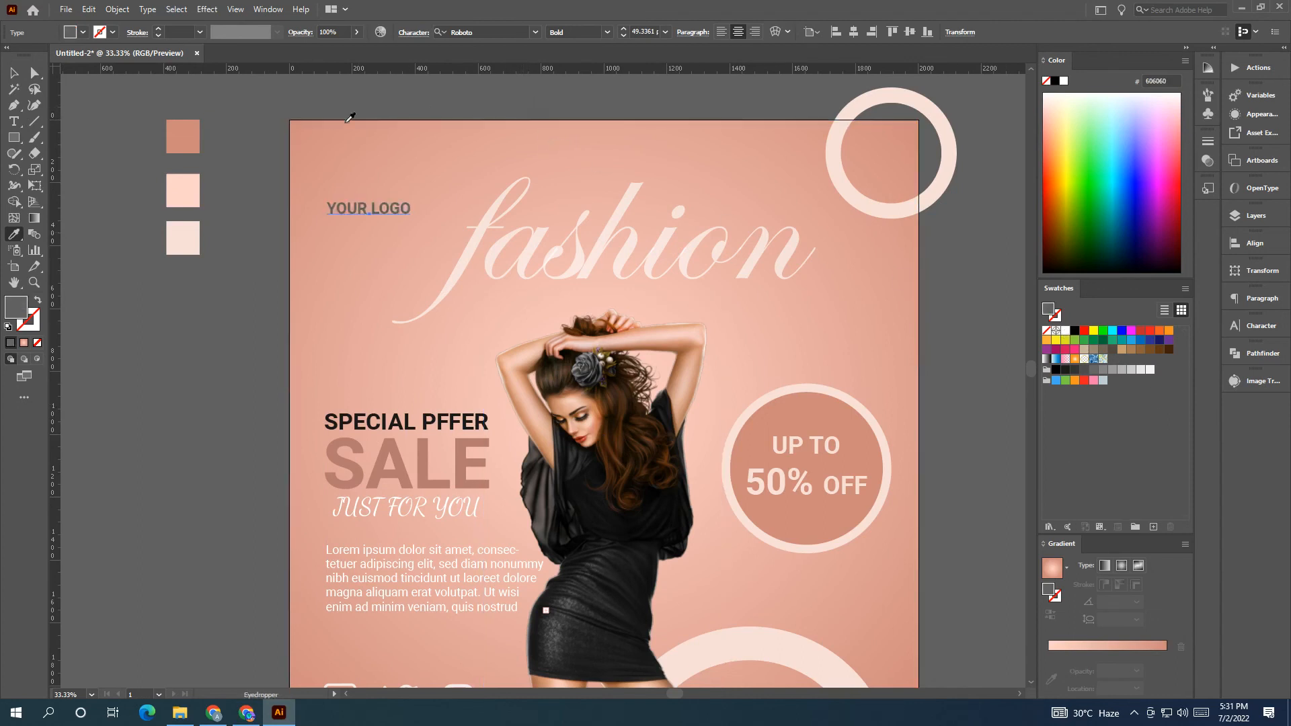
key("ctrl+z")
left_click(12, 75)
left_click(458, 104)
Shift the YOUR LOGO text slightly up and left, in line with the left edge of the promotional text.
scroll(485, 141, "down", 2)
left_click_drag(531, 217, 408, 218)
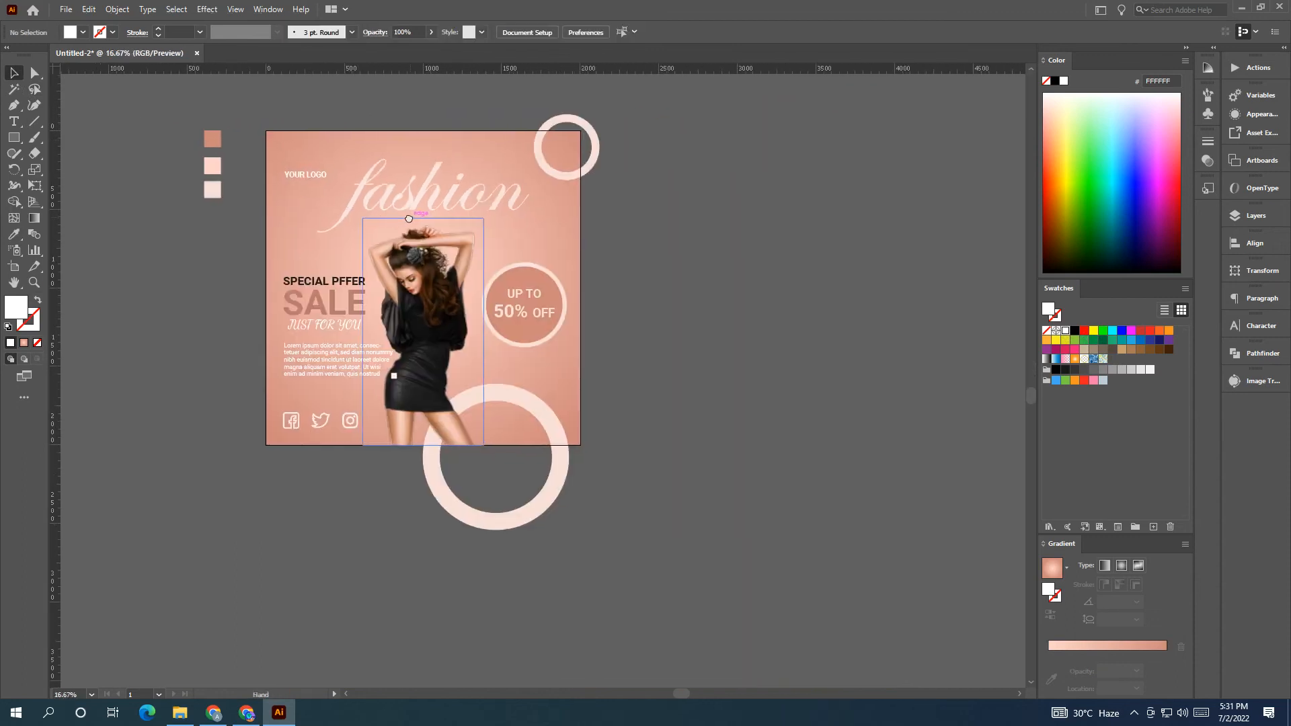
left_click_drag(305, 179, 302, 175)
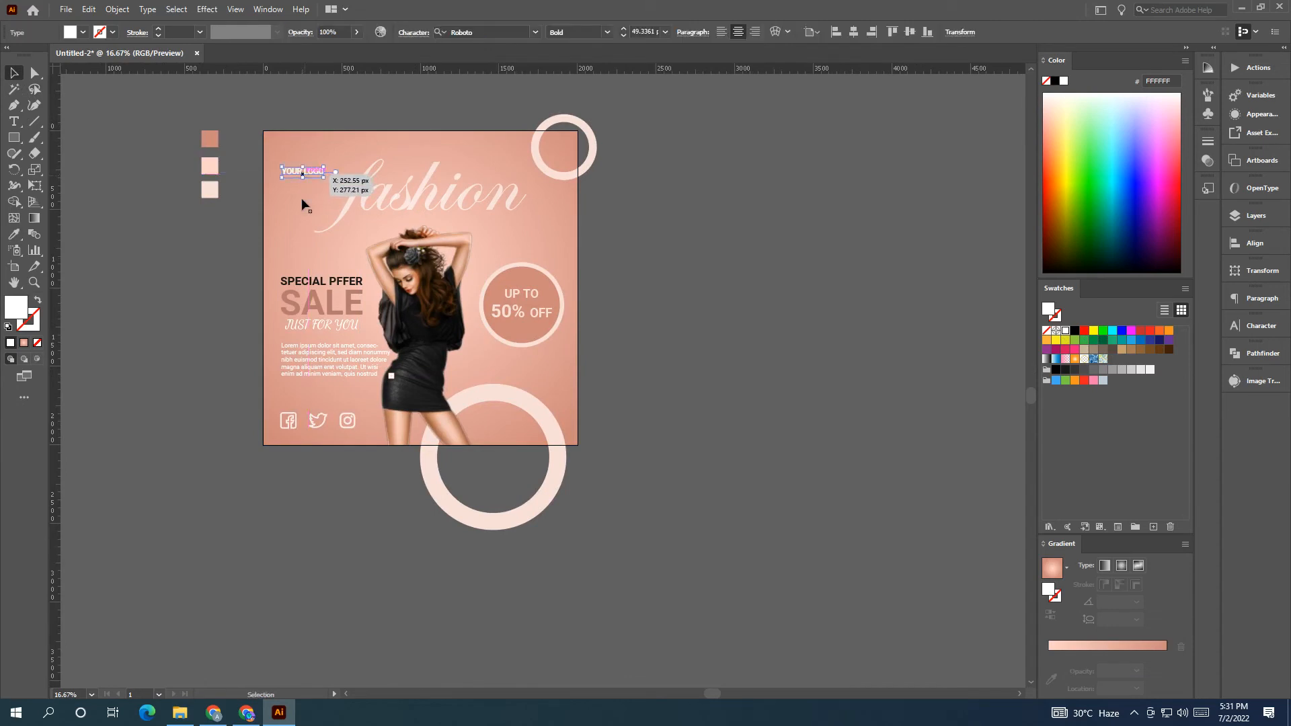
left_click(314, 210)
left_click(378, 120)
key("l")
scroll(128, 260, "up", 4)
left_click_drag(275, 254, 376, 344)
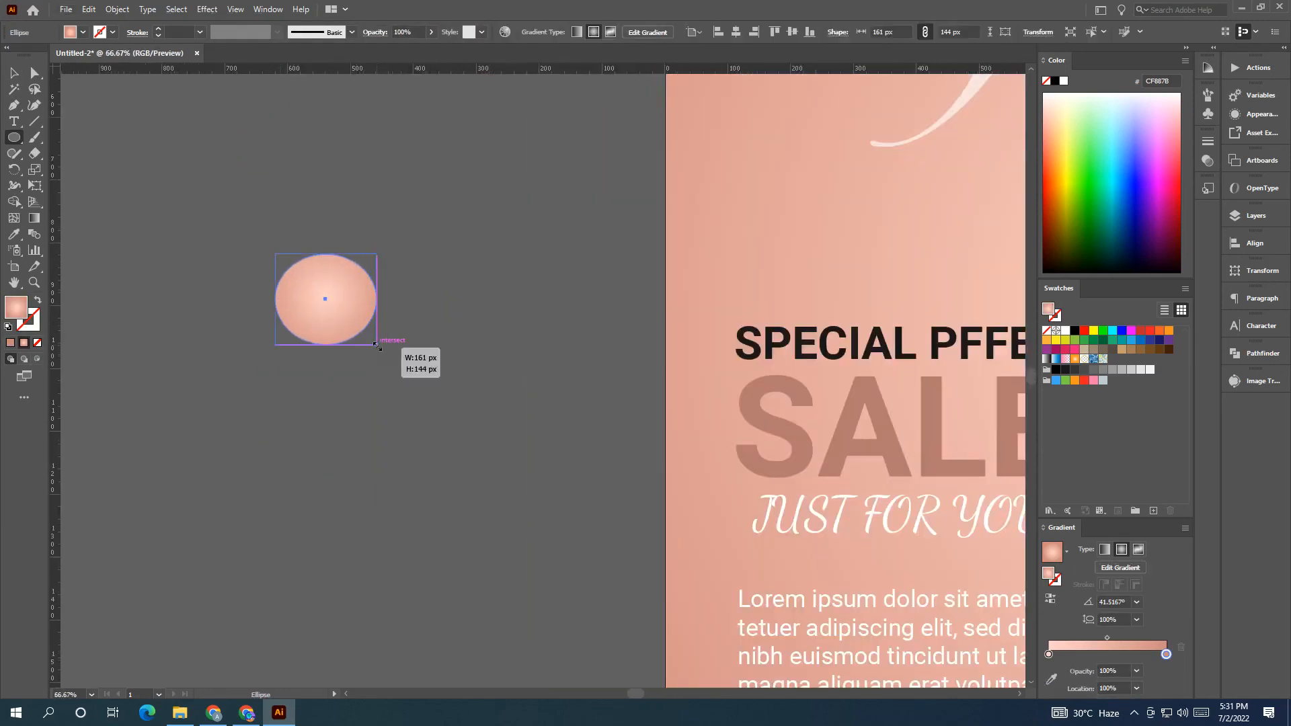
left_click(13, 74)
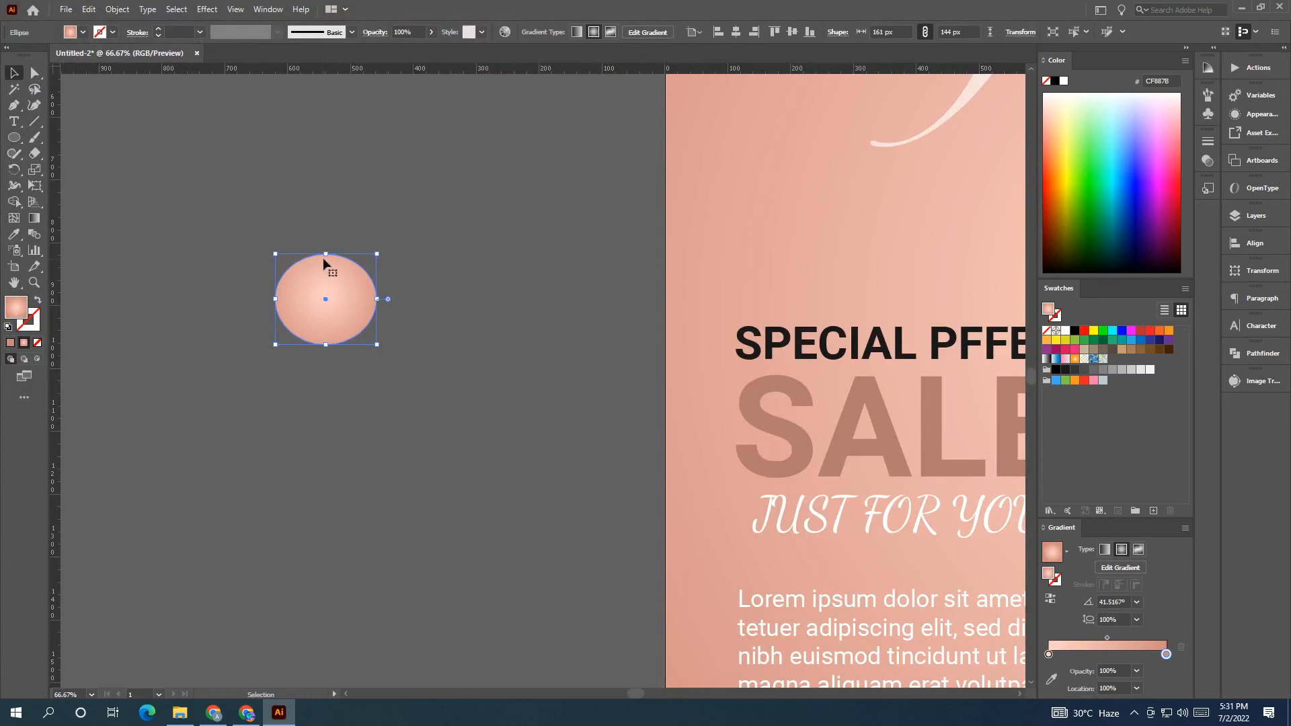
key("Delete")
Draw a gradient-filled circle about 148 px across on the empty canvas left of the artboard.
key("l")
left_click_drag(303, 275, 397, 368)
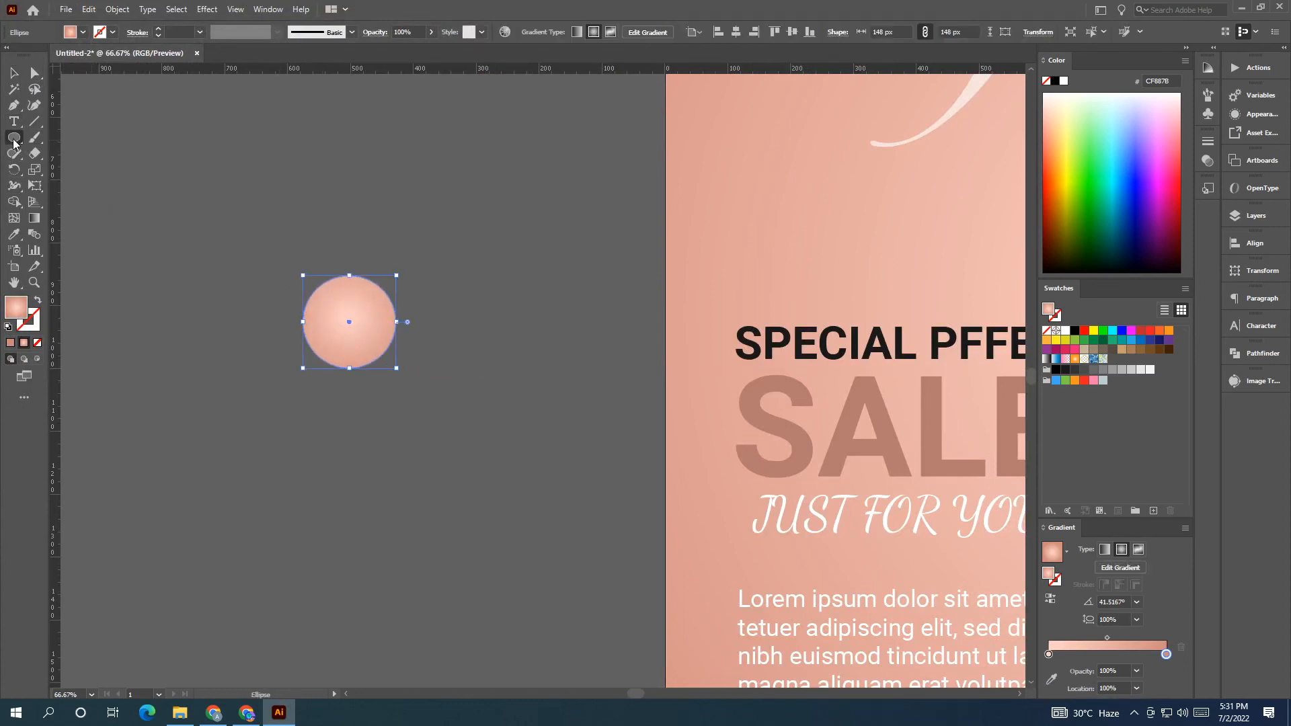
left_click(332, 335)
left_click(675, 377)
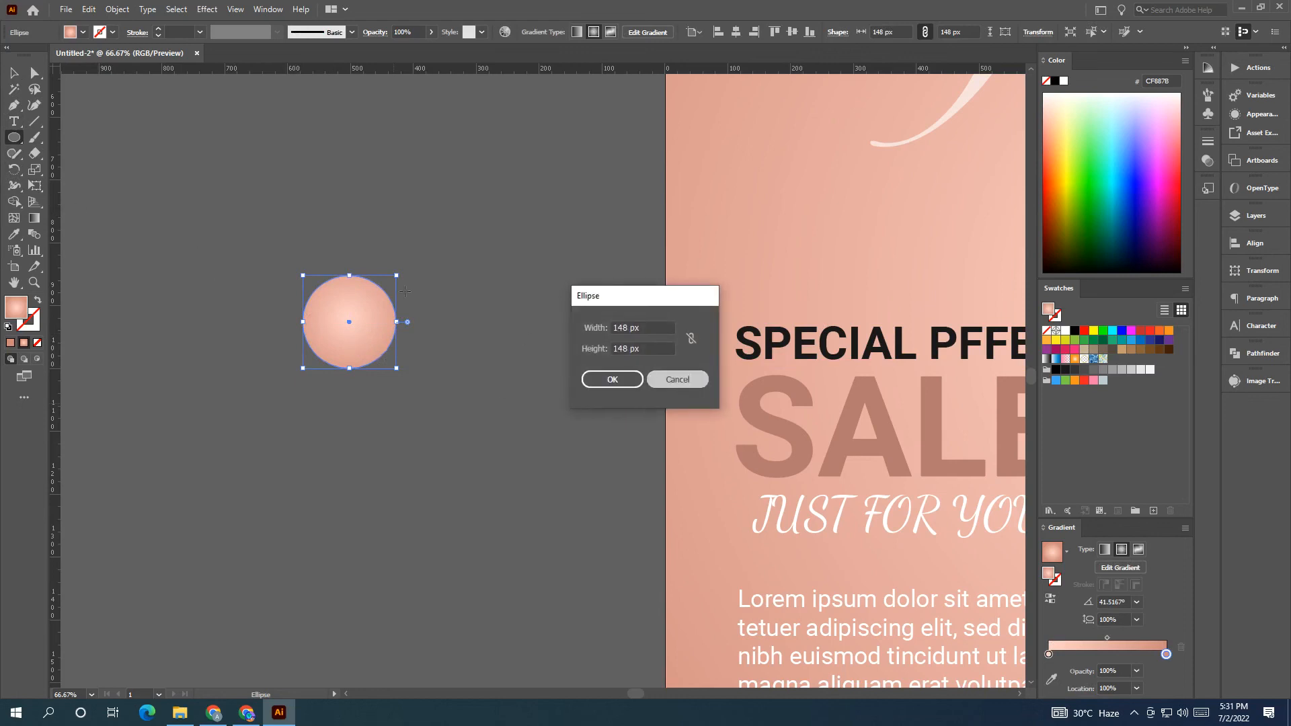
left_click(14, 73)
left_click(404, 344)
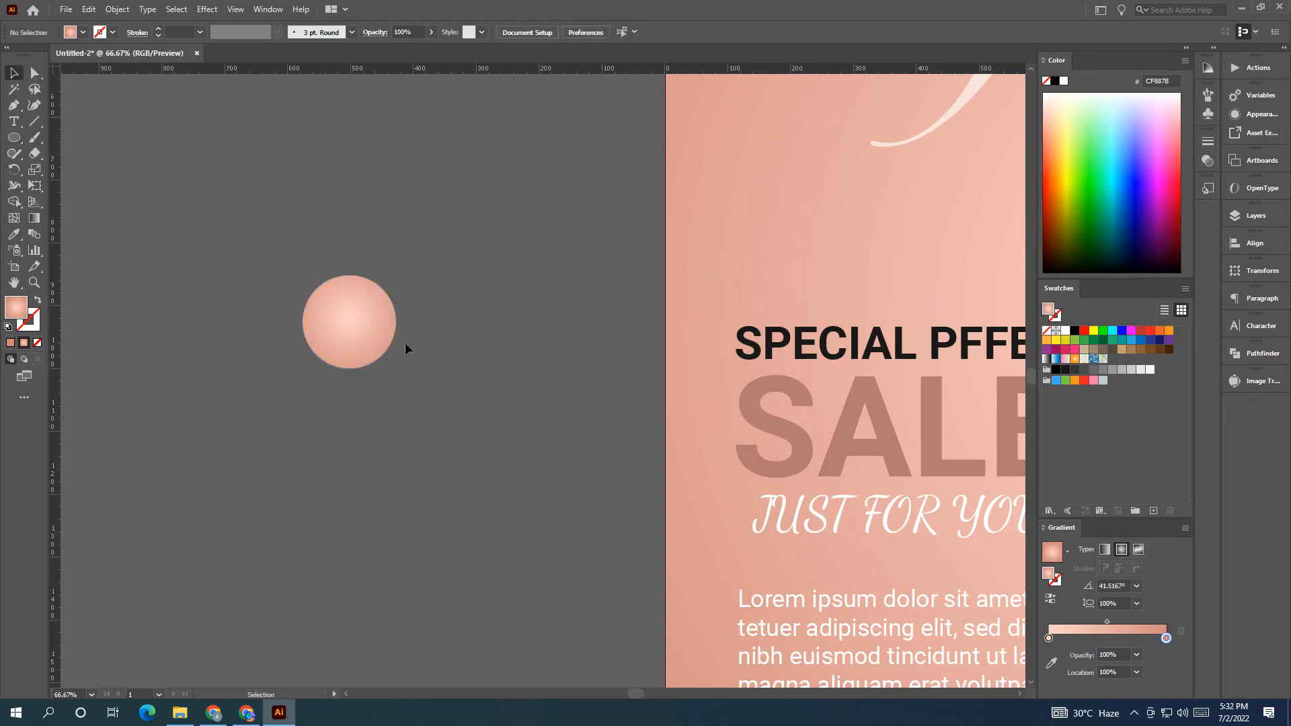
Place a copy of the circle, scaled to about 82 px, over its upper-right part and fill it white.
left_click_drag(349, 357, 606, 403)
left_click_drag(621, 321, 509, 332)
left_click(1065, 330)
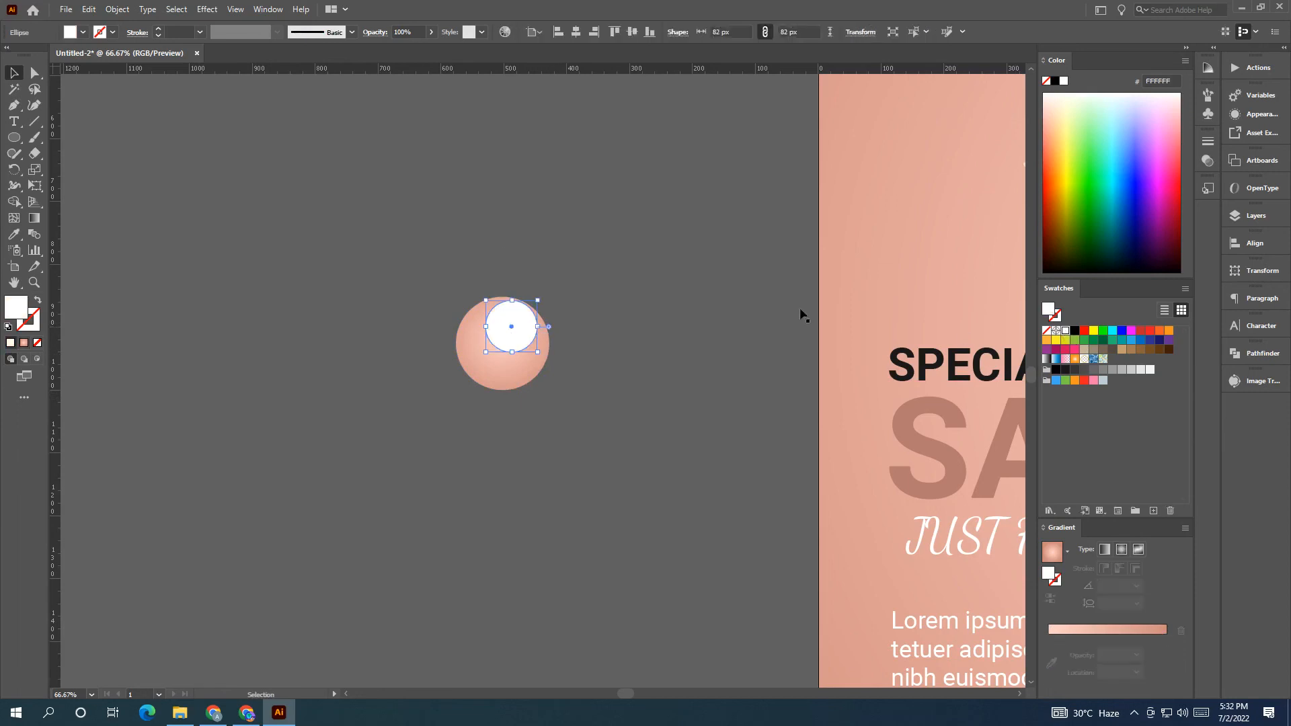
left_click(646, 286)
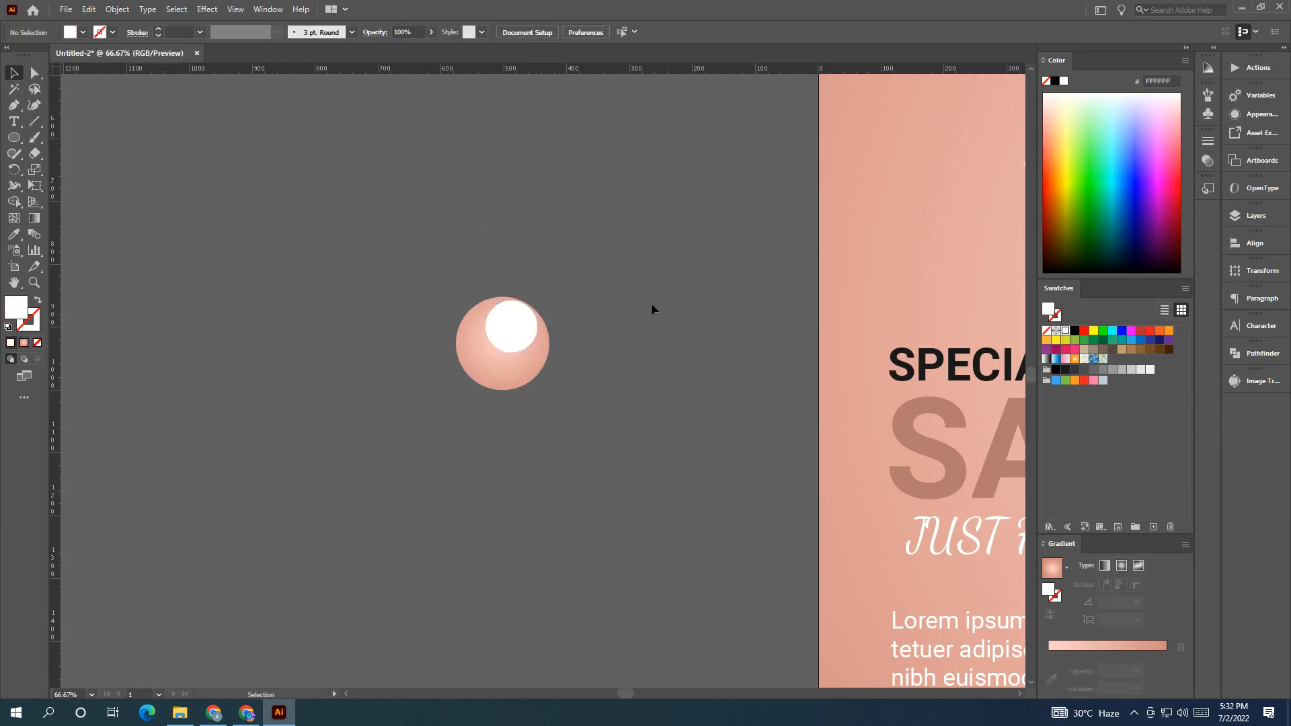
Nudge the small white circle slightly closer to the upper-right edge of the larger gradient circle.
scroll(653, 316, "down", 1)
scroll(638, 396, "down", 1)
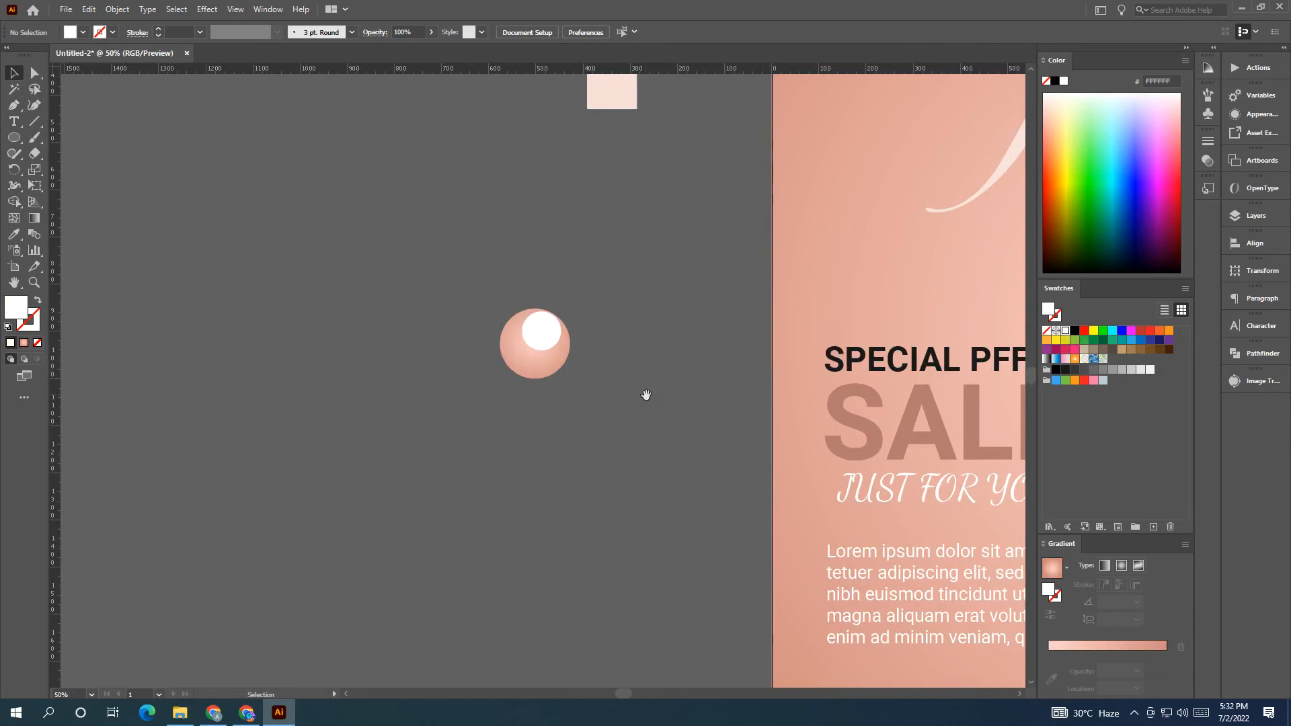
left_click_drag(642, 390, 520, 405)
scroll(428, 340, "up", 5)
left_click_drag(426, 332, 431, 330)
scroll(657, 307, "down", 4)
left_click(751, 351)
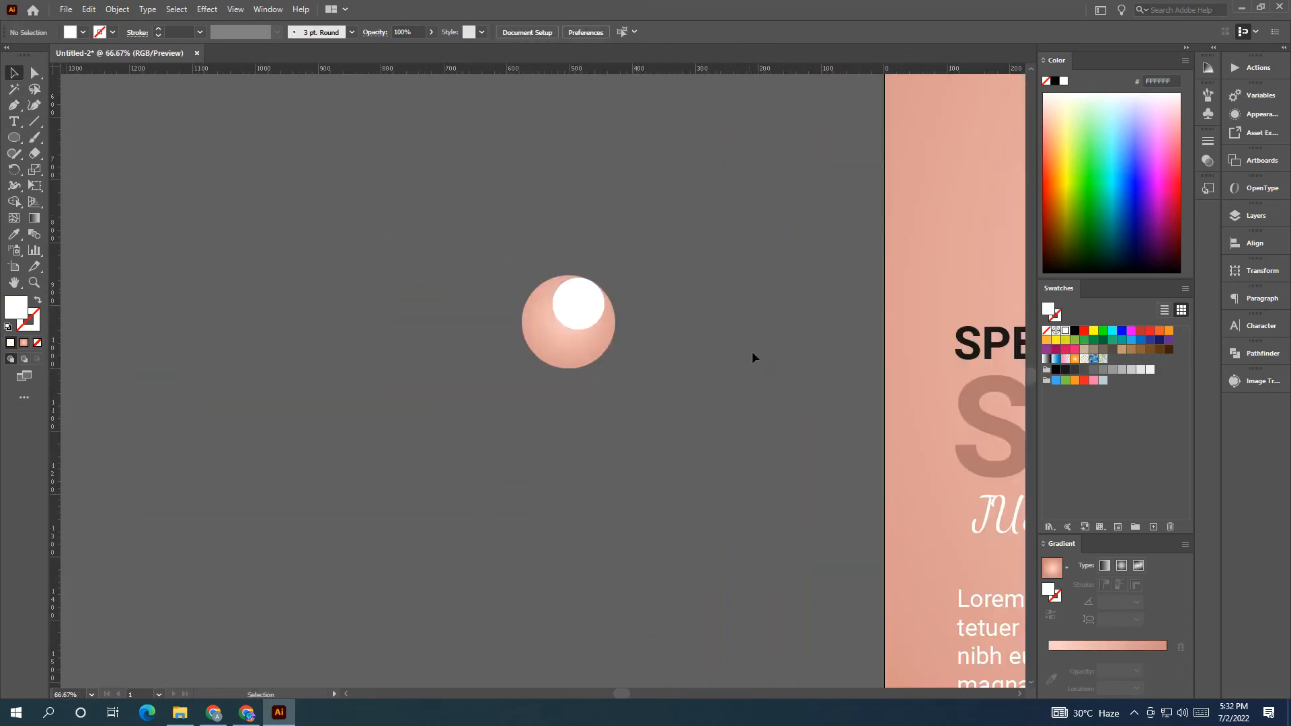
Fill the larger circle behind the white one with the solid muted brown B5796F.
scroll(753, 355, "down", 2)
left_click_drag(753, 360, 534, 420)
left_click_drag(369, 349, 513, 438)
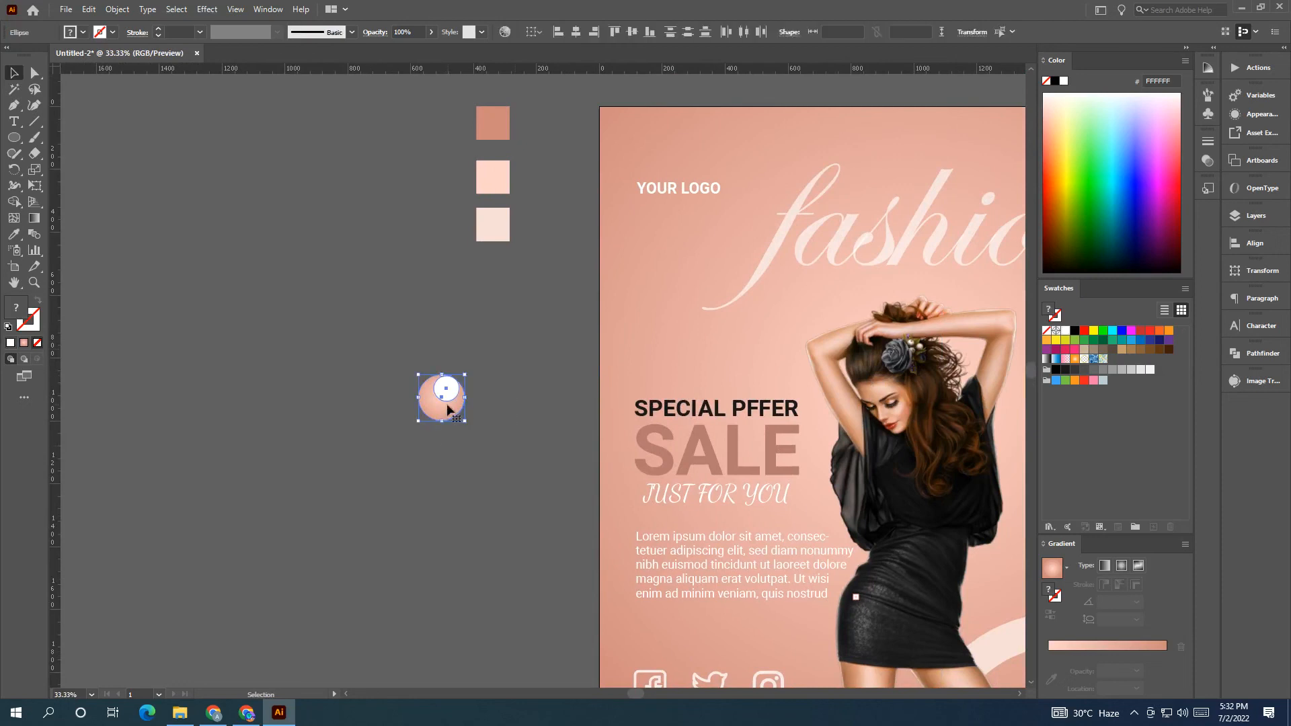
left_click(462, 415)
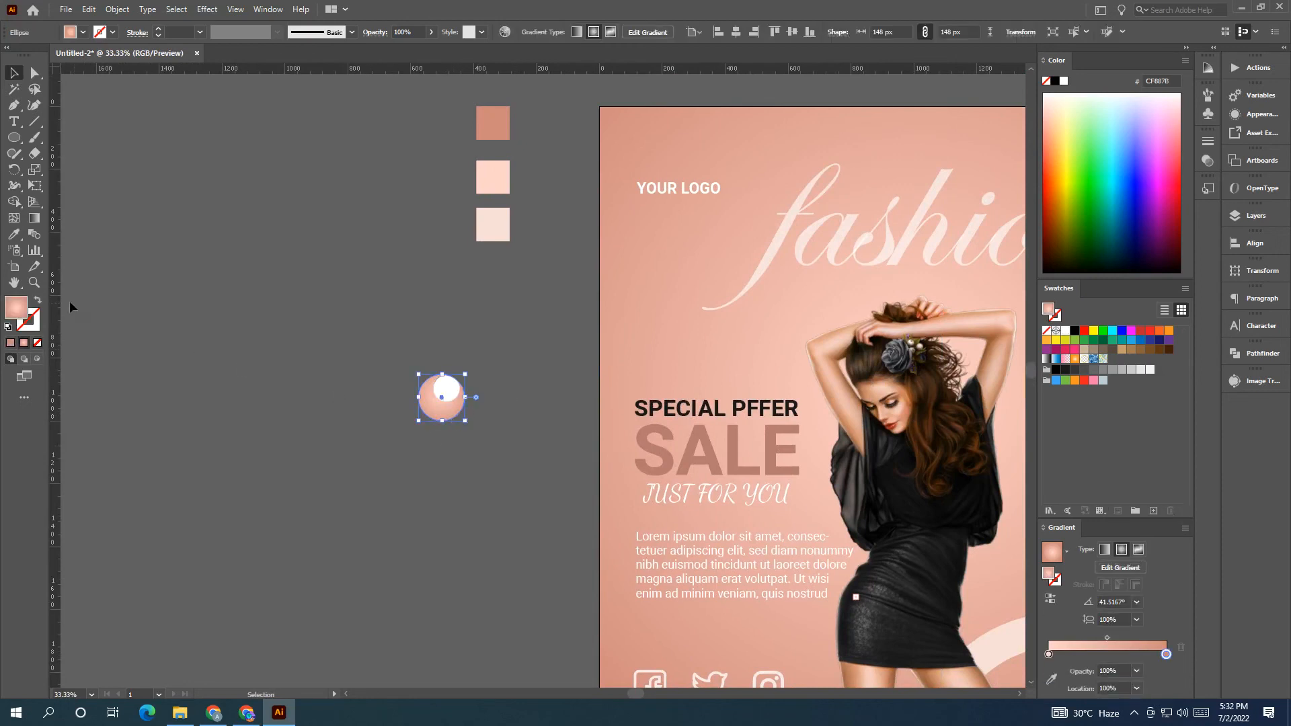
double_click(16, 307)
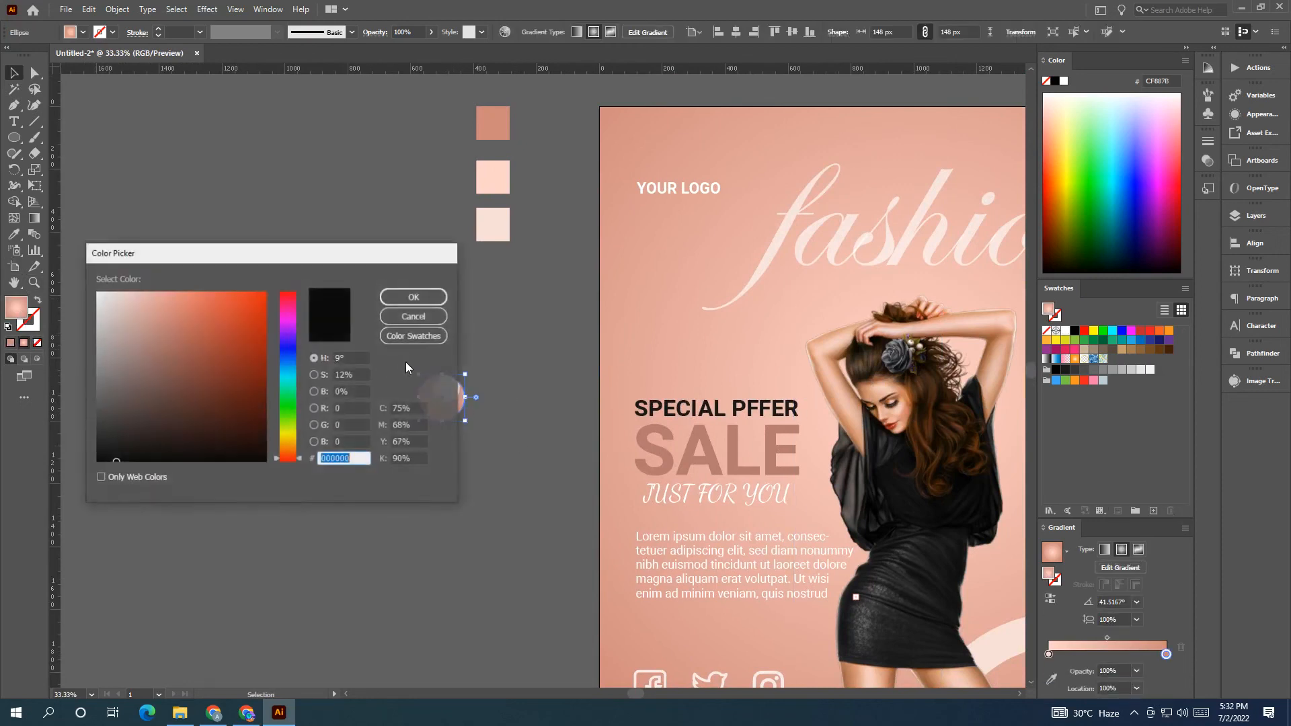
left_click_drag(165, 305, 161, 337)
left_click(415, 297)
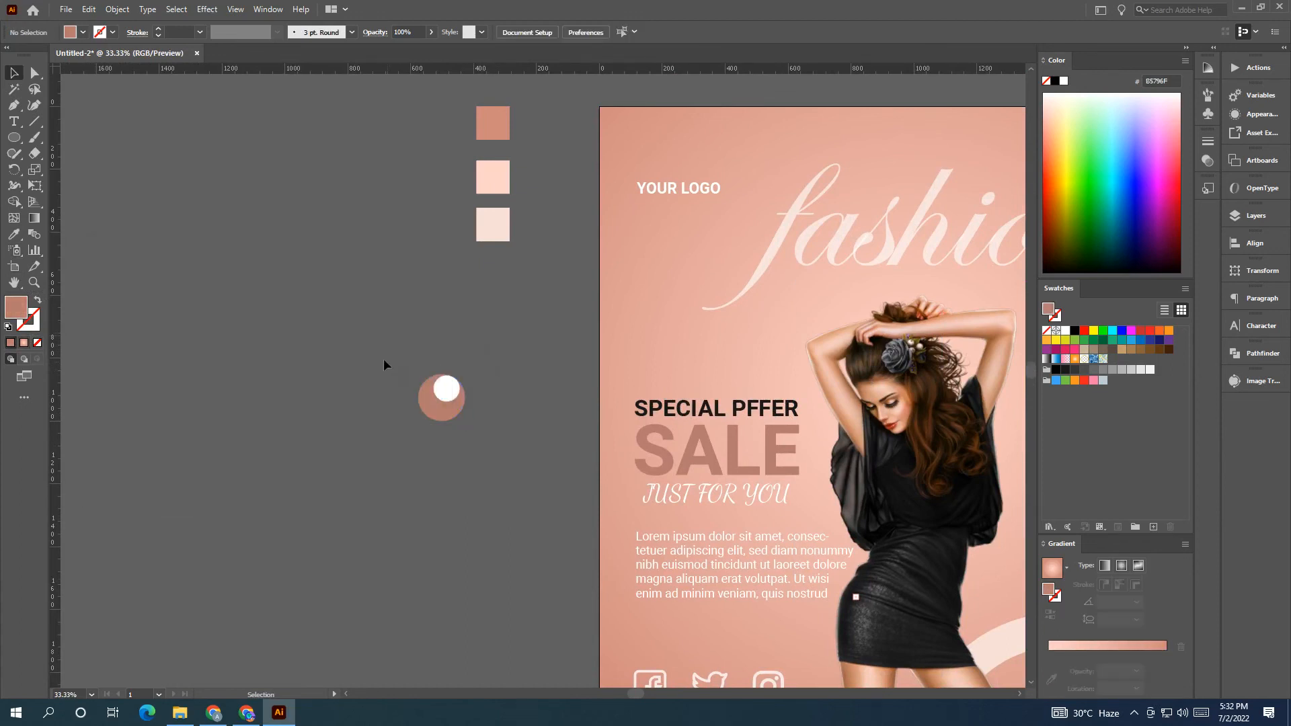
Move the two overlapping circles above the YOUR LOGO text, scaled down so the larger one is about 123 px across.
left_click_drag(465, 421, 680, 159)
left_click(584, 195)
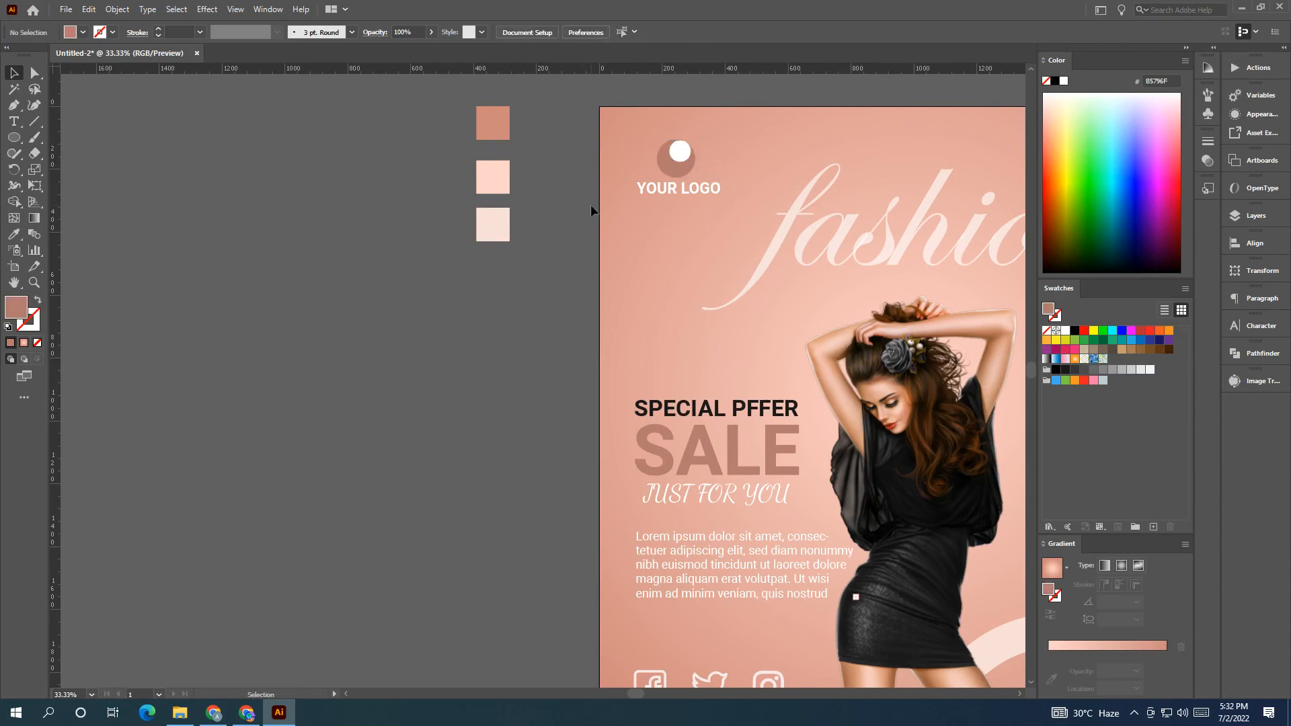
scroll(785, 281, "down", 1)
left_click_drag(880, 342, 488, 342)
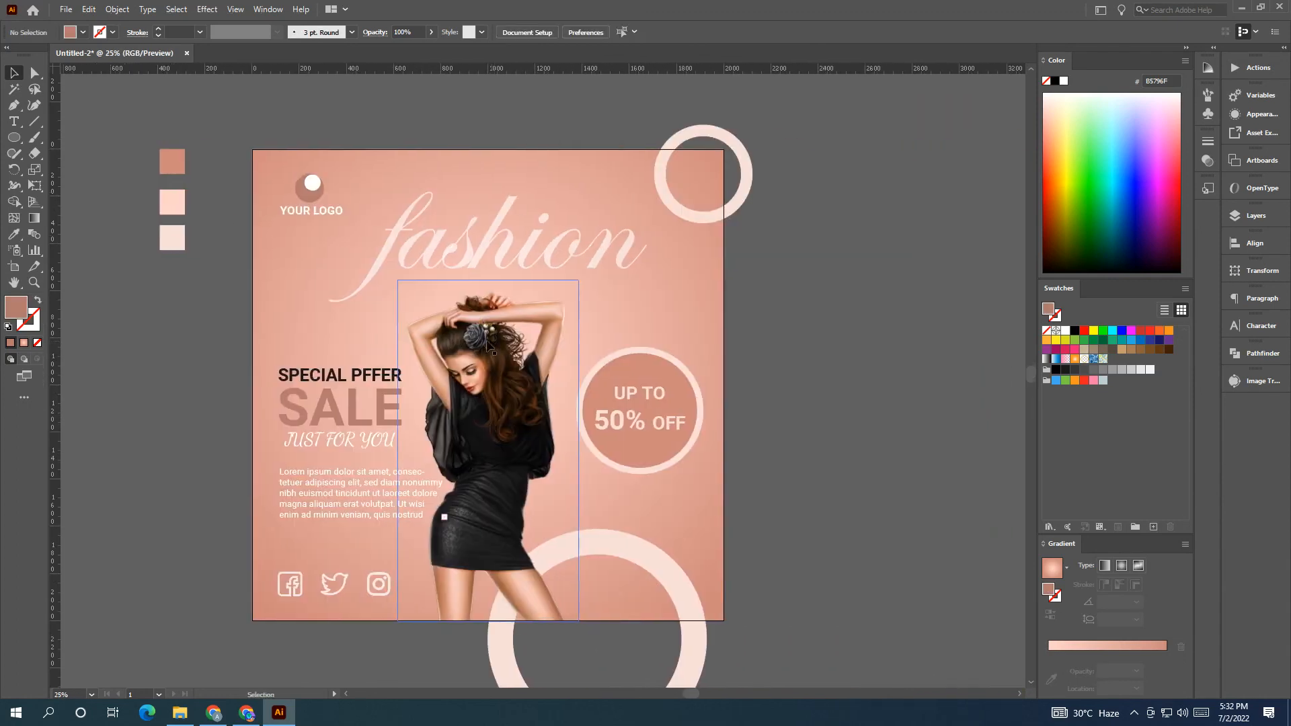
Align the horizontal centres of the logo circles and the YOUR LOGO text.
scroll(311, 216, "up", 2)
left_click(317, 212)
left_click(327, 188, "shift")
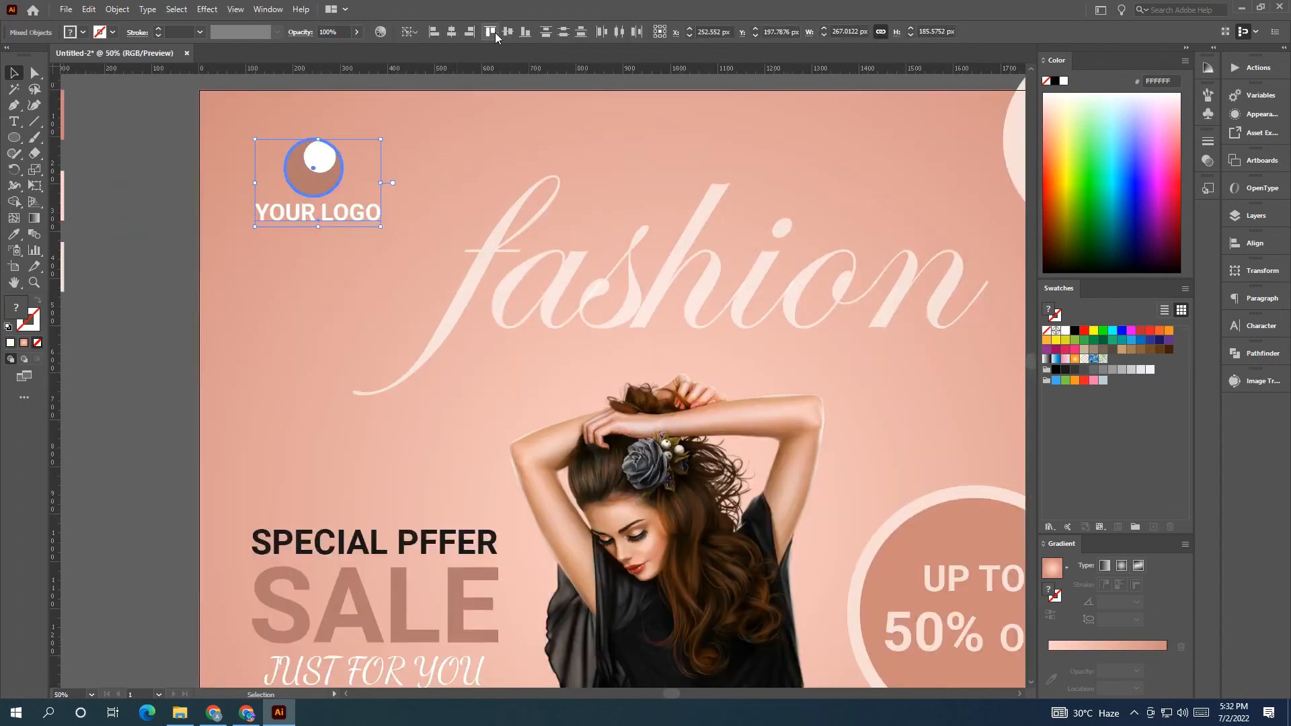
left_click(450, 31)
left_click(240, 220)
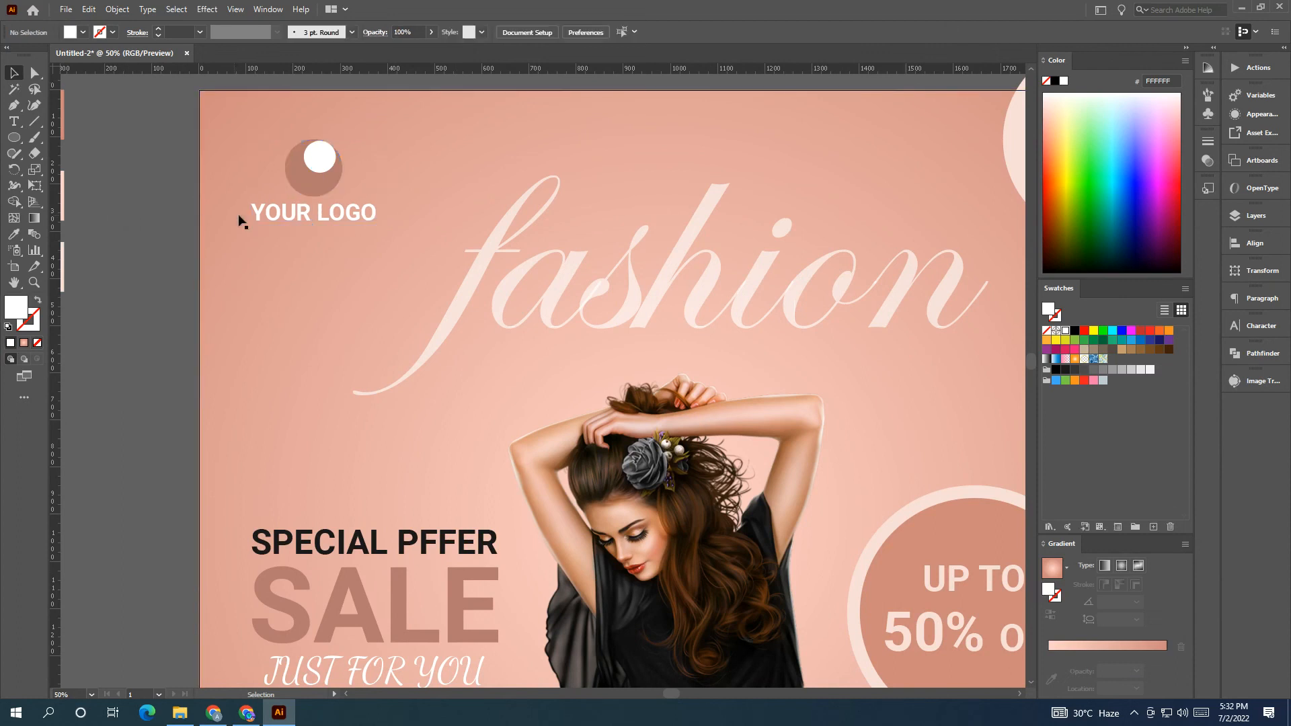
Group the logo circles with the YOUR LOGO text.
left_click(319, 195)
left_click(322, 212, "shift")
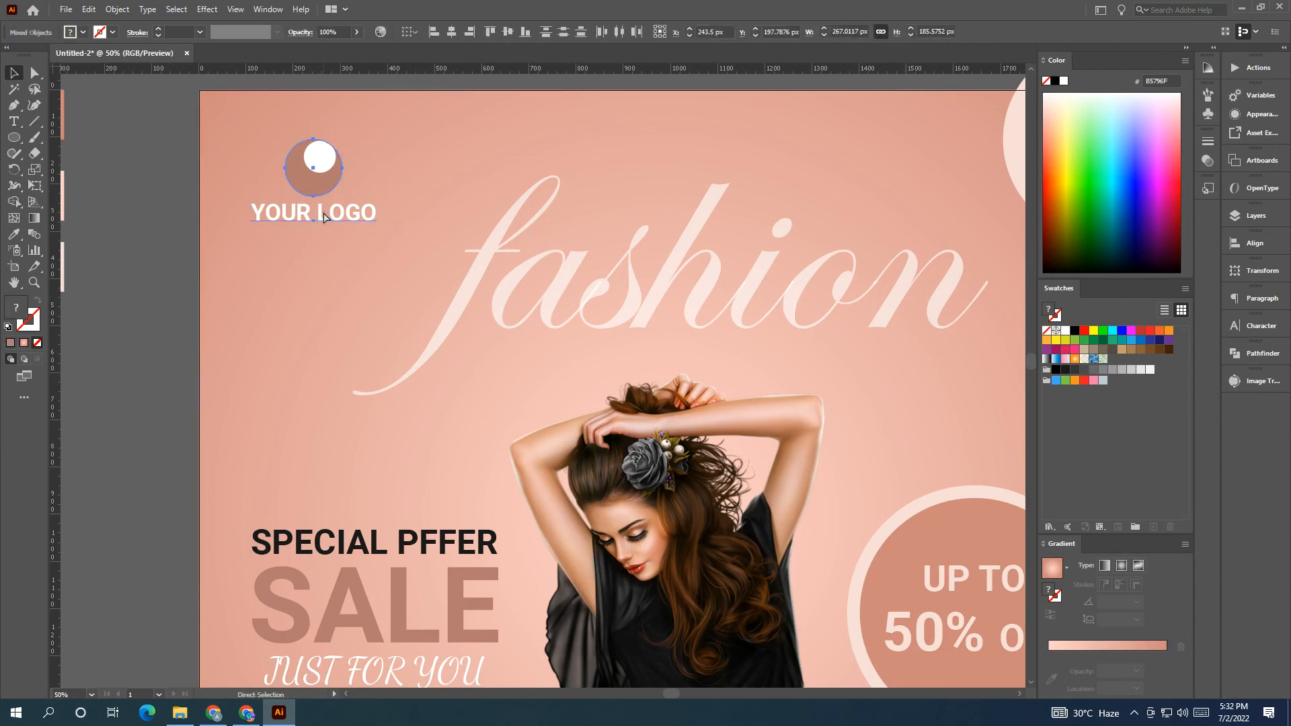
key("ctrl+g")
scroll(328, 223, "down", 1)
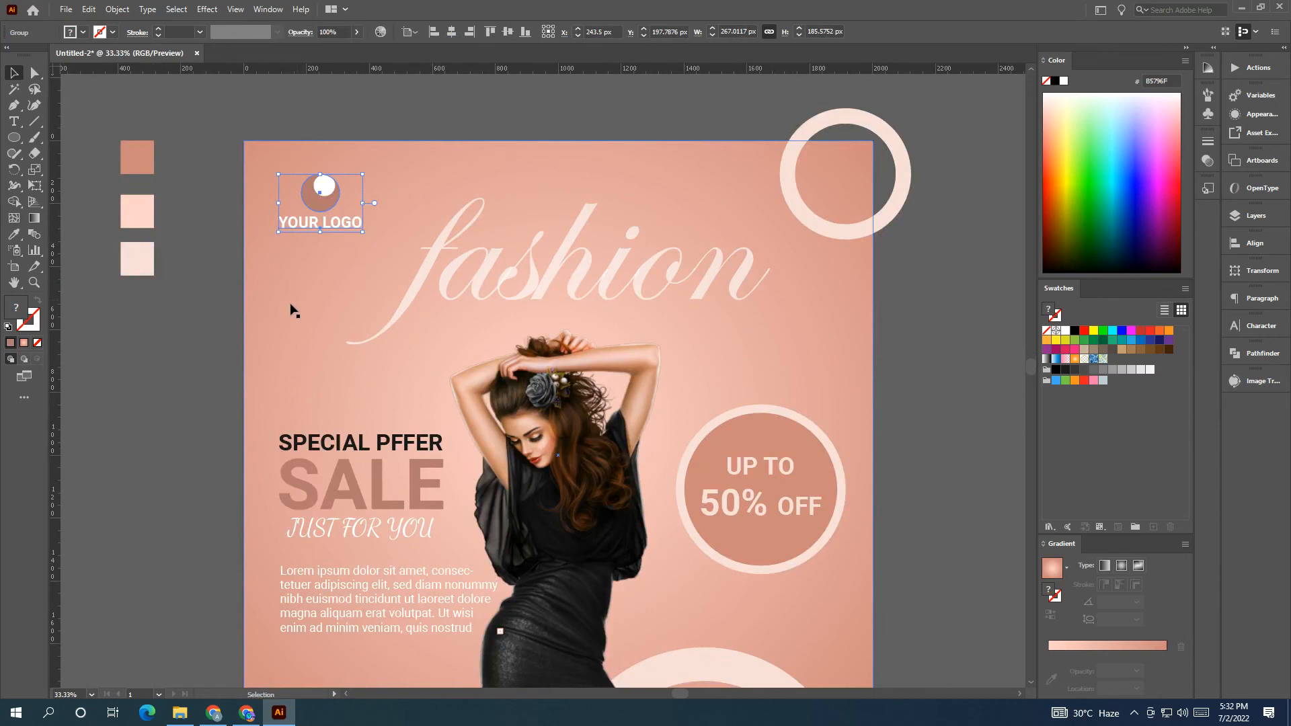
Move the vertical guide to X 113 px, in line with the left edge of the SPECIAL PFFER text.
left_click(278, 402)
scroll(280, 269, "up", 6)
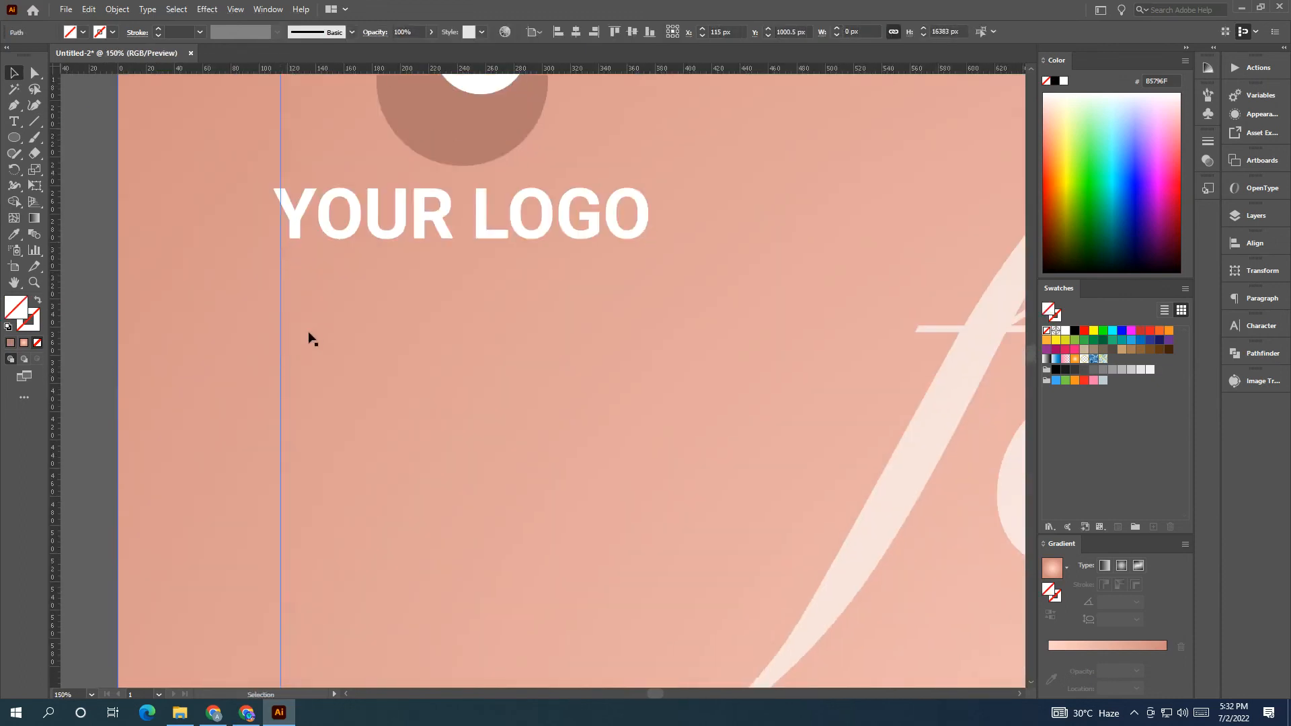
scroll(317, 348, "down", 5)
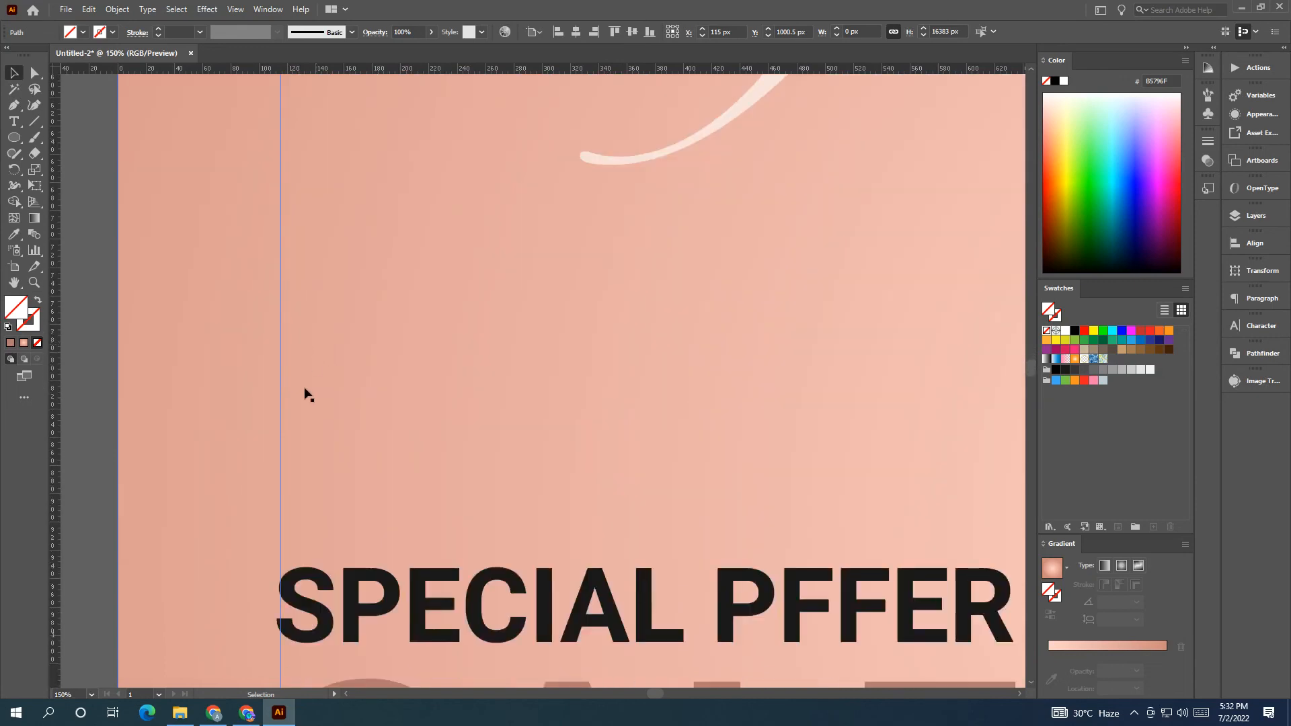
left_click_drag(280, 475, 277, 479)
scroll(304, 268, "down", 5)
scroll(306, 387, "up", 5)
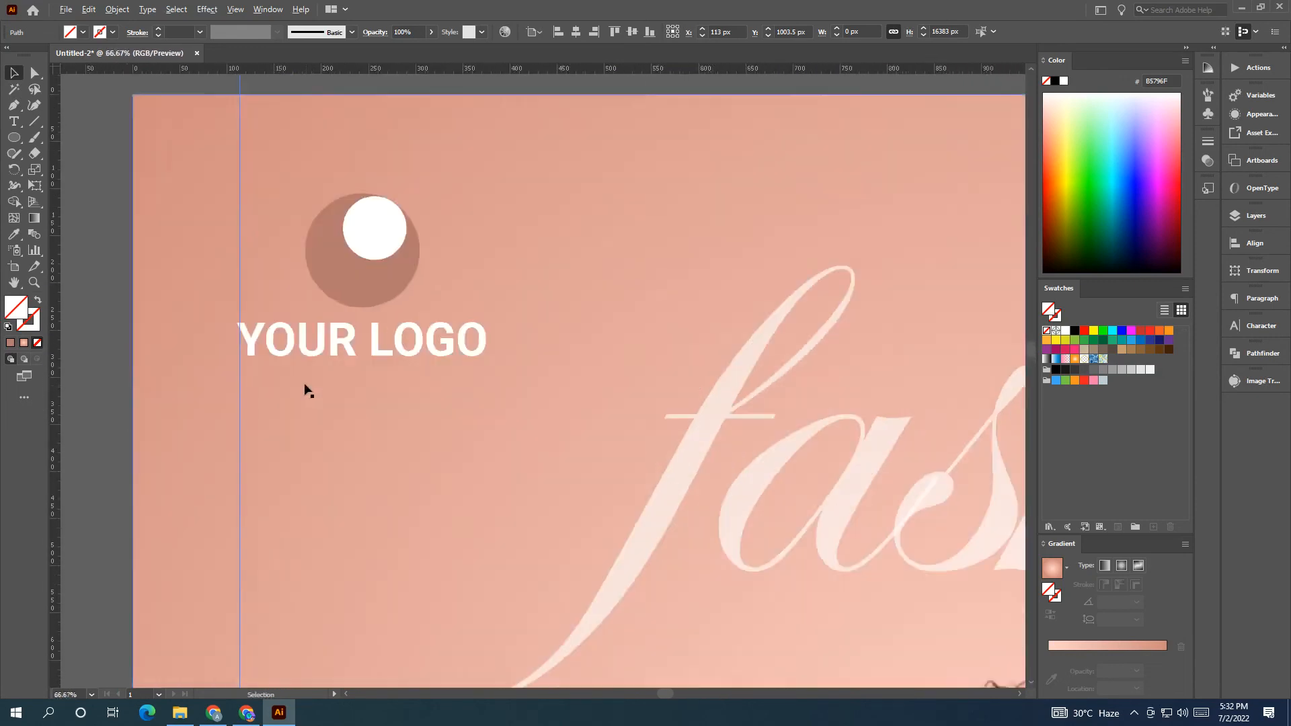
Check the logo group's left edge against the vertical guide and hide the guides.
left_click(223, 329)
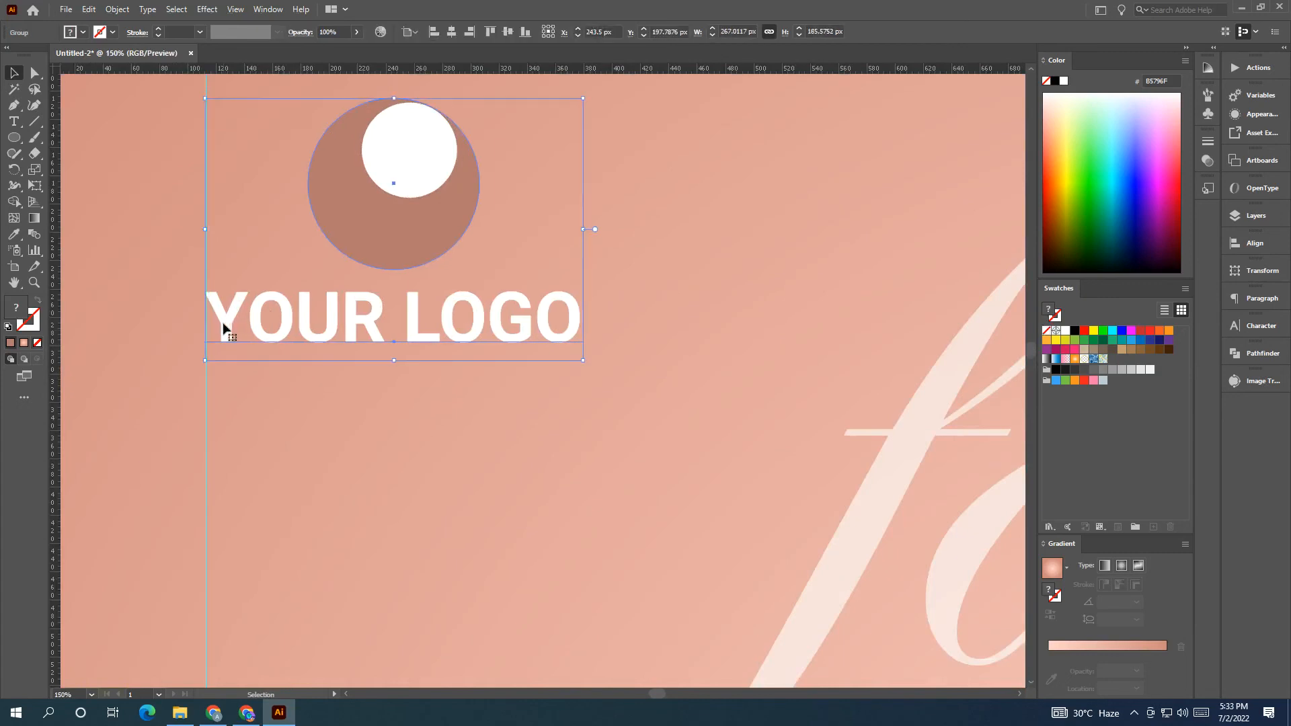
scroll(353, 329, "down", 4)
left_click(361, 205)
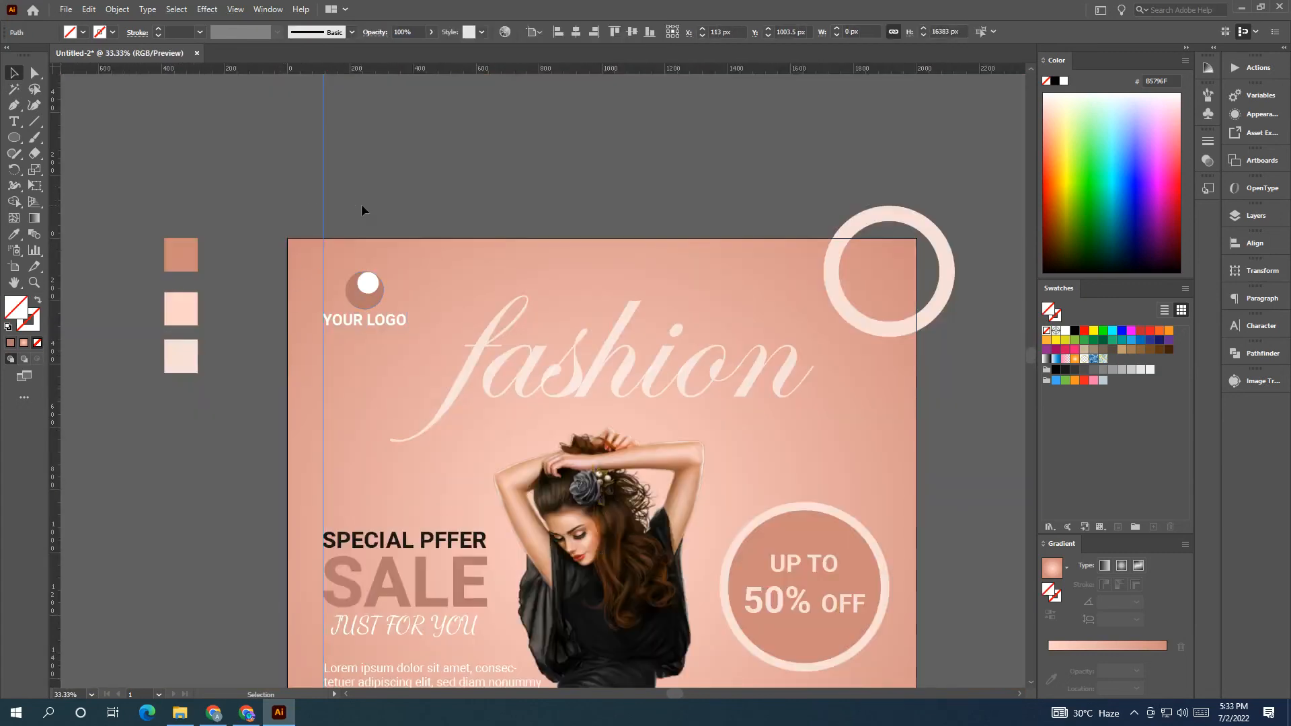
key("ctrl+semicolon")
Draw a 2000 x 2000 px rectangle exactly covering the artboard and fill it with cyan 00FFFF.
scroll(500, 279, "down", 2)
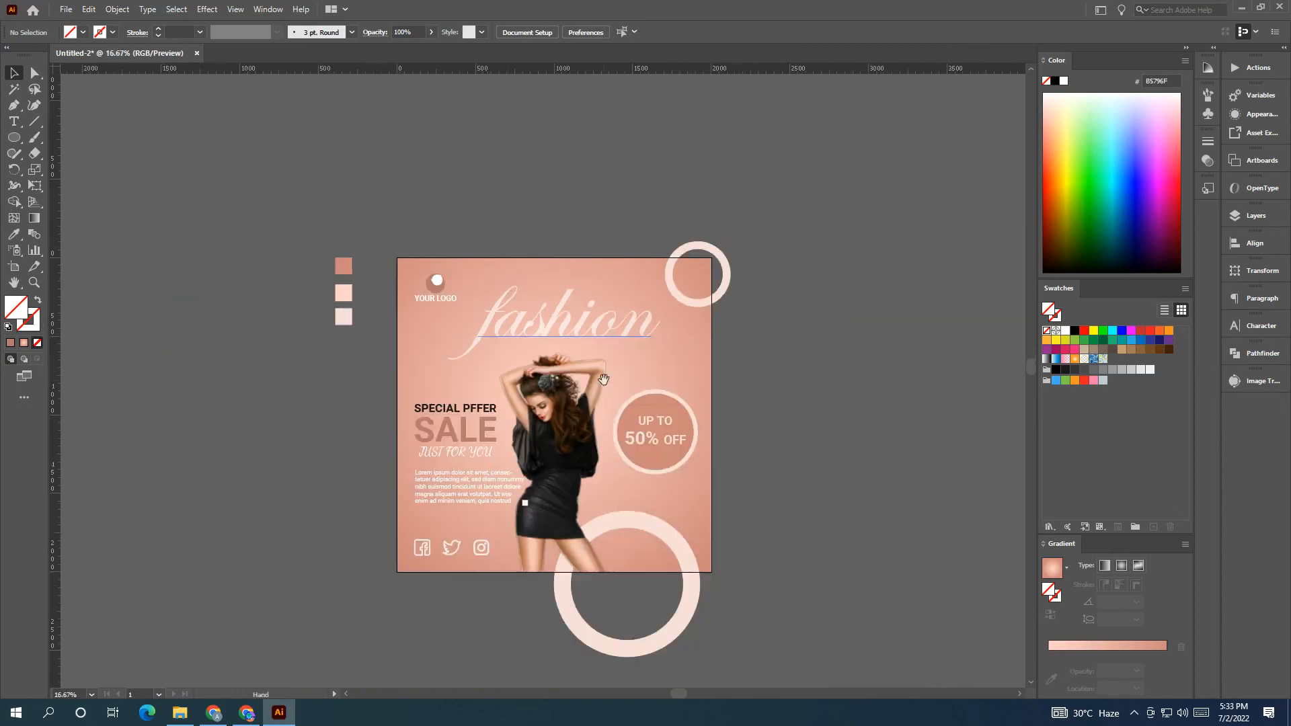
left_click_drag(602, 380, 522, 277)
left_click(13, 137)
left_click(74, 135)
left_click_drag(316, 156, 630, 469)
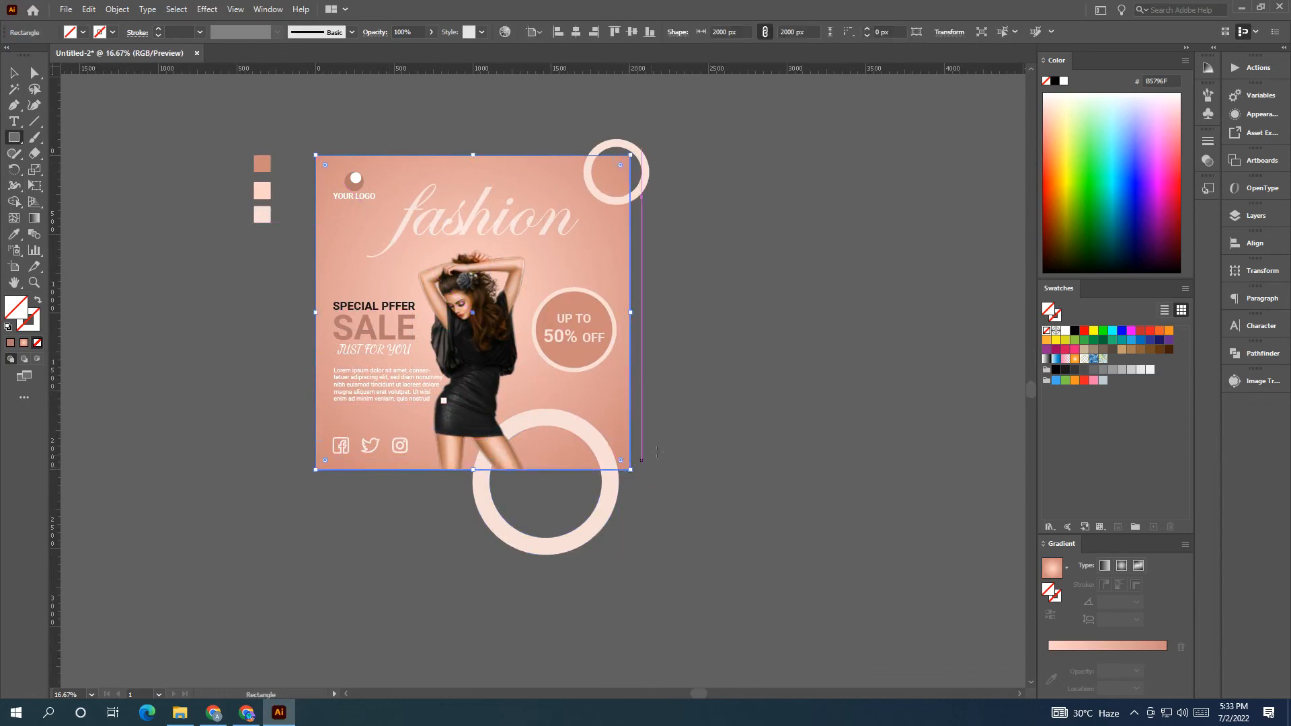
left_click(74, 32)
left_click(74, 54)
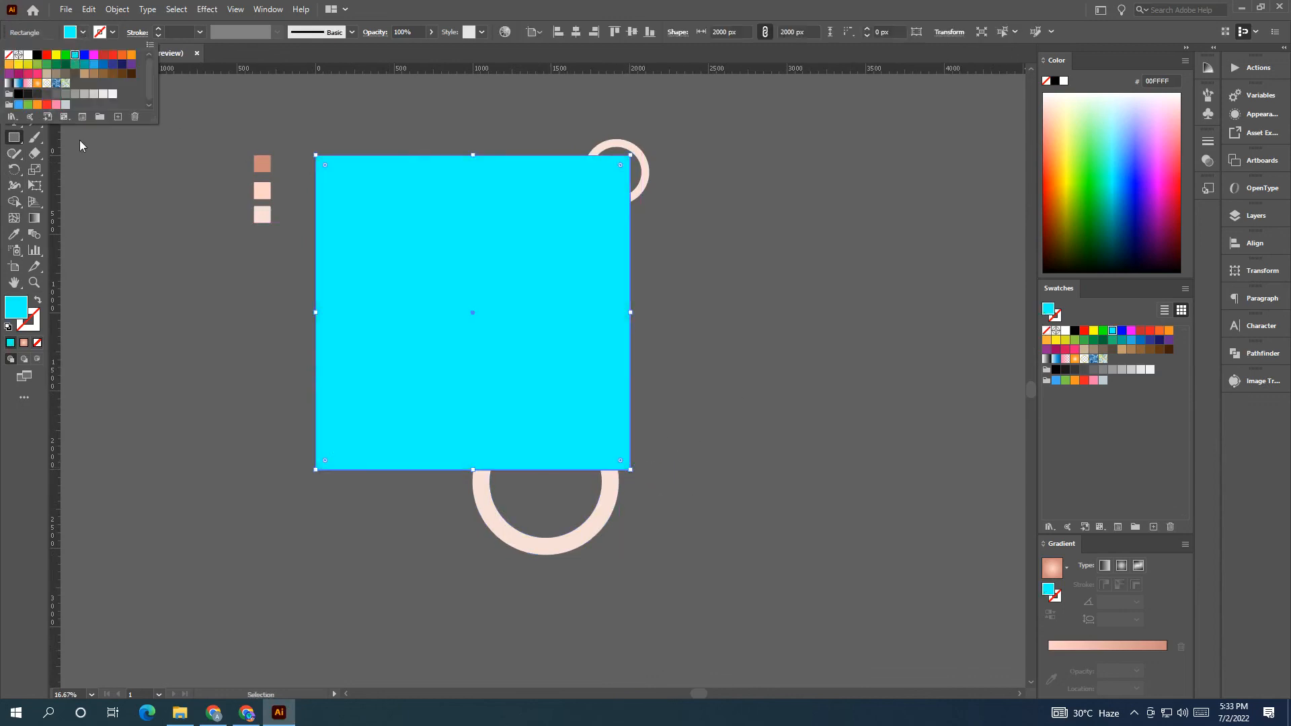
Select the whole design together with the covering square and make a clipping mask that crops the rings to the artboard.
left_click(19, 72)
left_click_drag(292, 144, 412, 279)
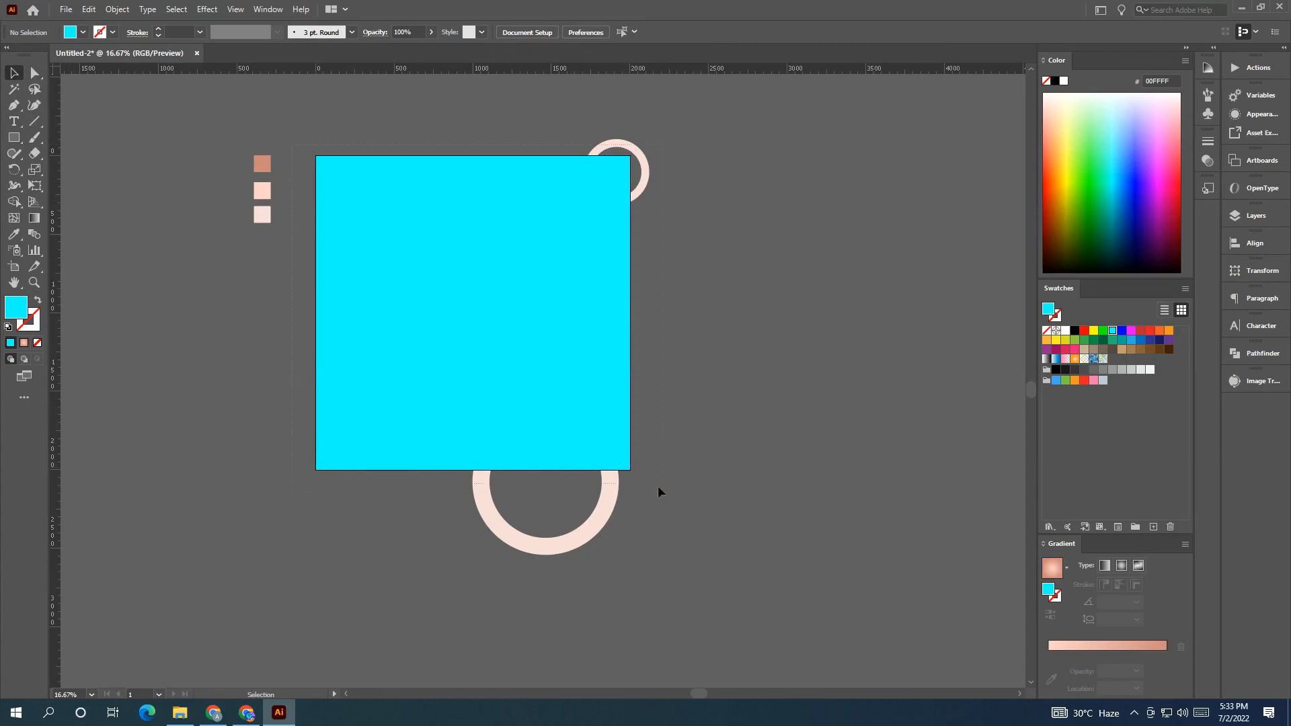
left_click_drag(657, 485, 673, 499)
key("ctrl")
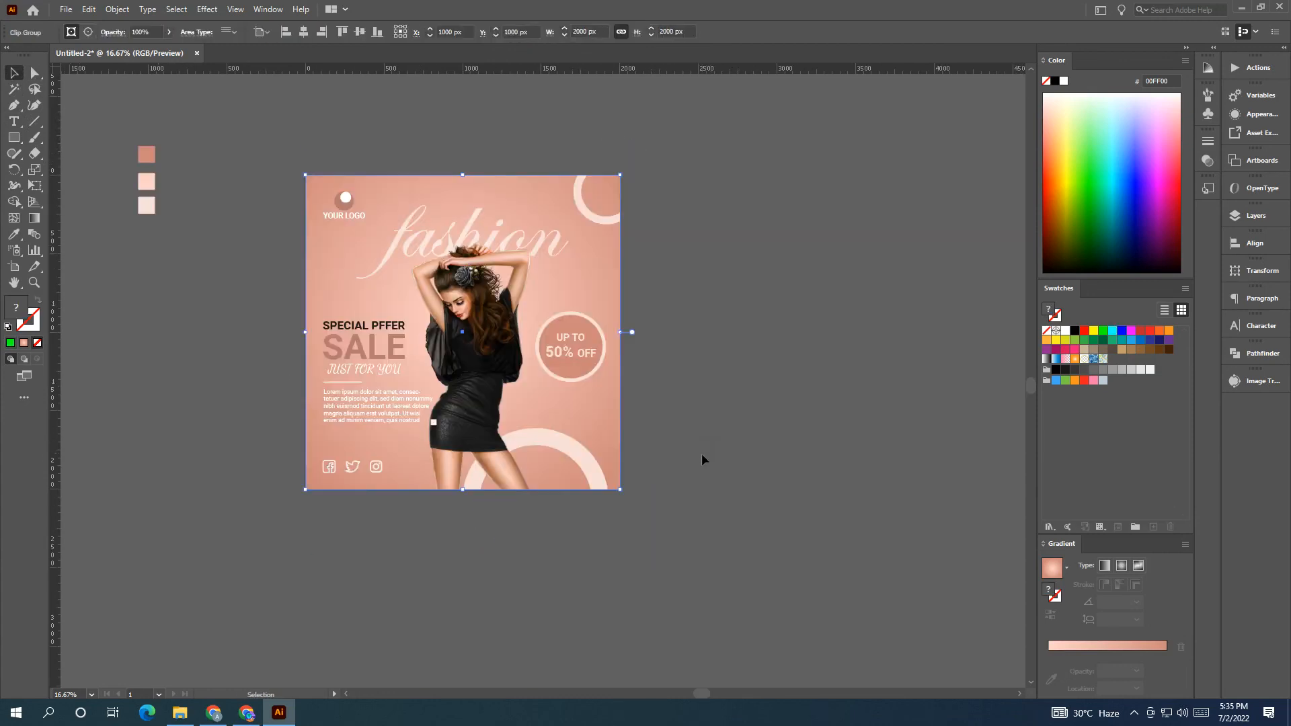
left_click_drag(701, 455, 818, 457)
key("ctrl+plus")
left_click(823, 276)
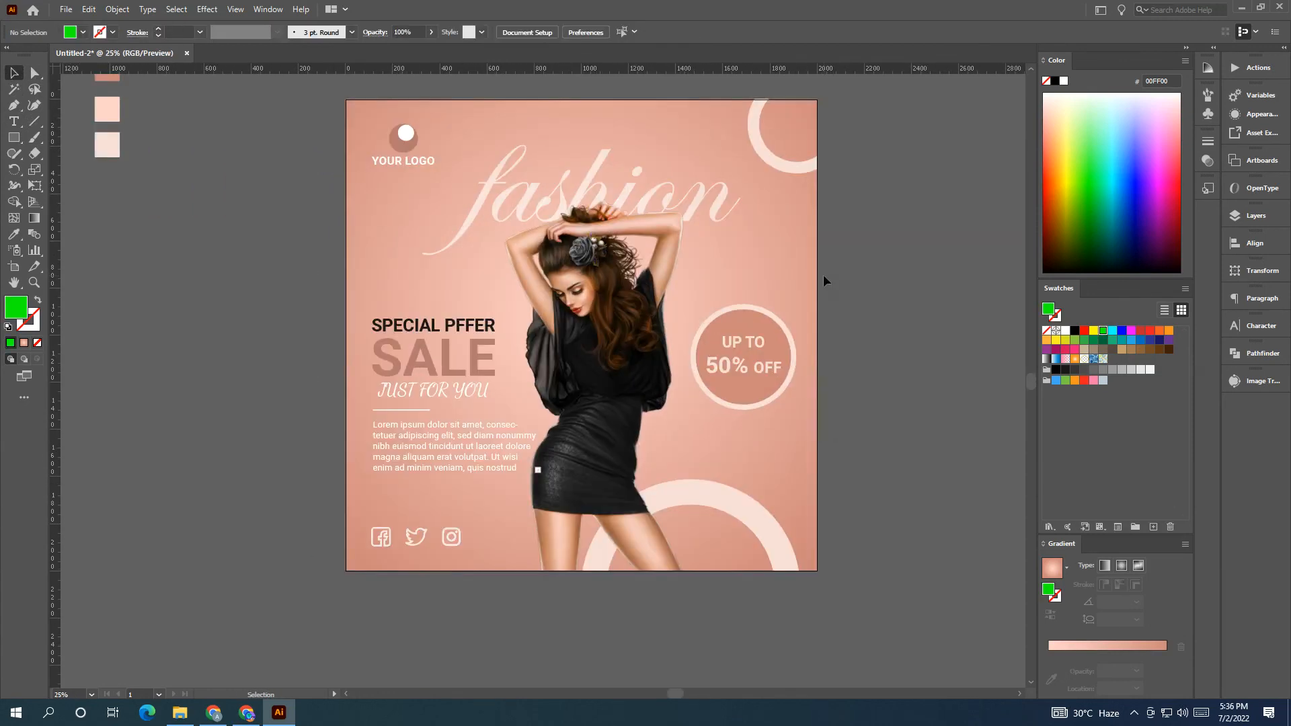